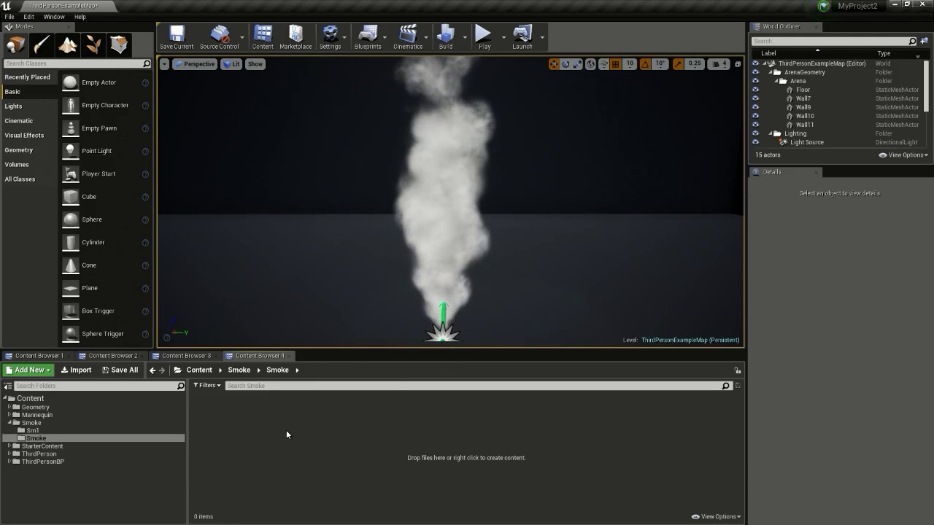
# Create a new material named M_Smoke in the Smoke folder and open it.
pyautogui.rightClick(292, 463)
pyautogui.click(326, 269)
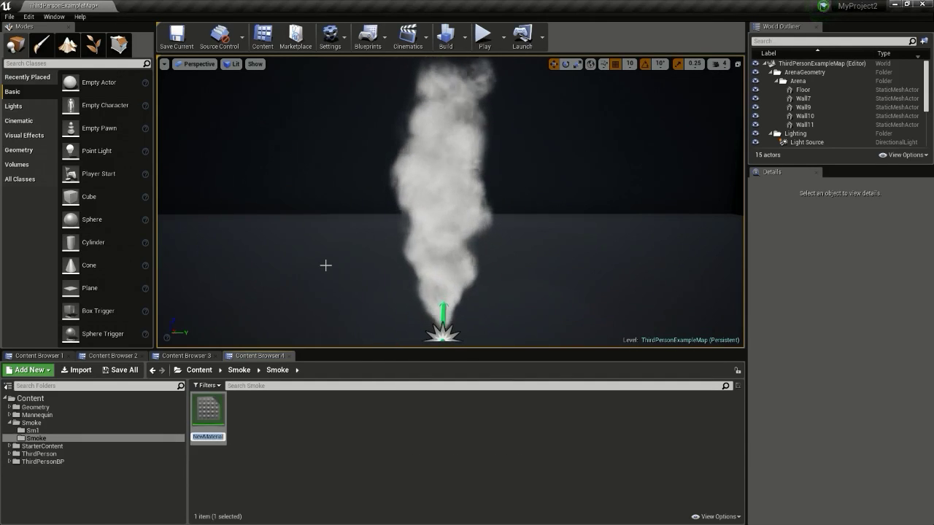
pyautogui.write('M')
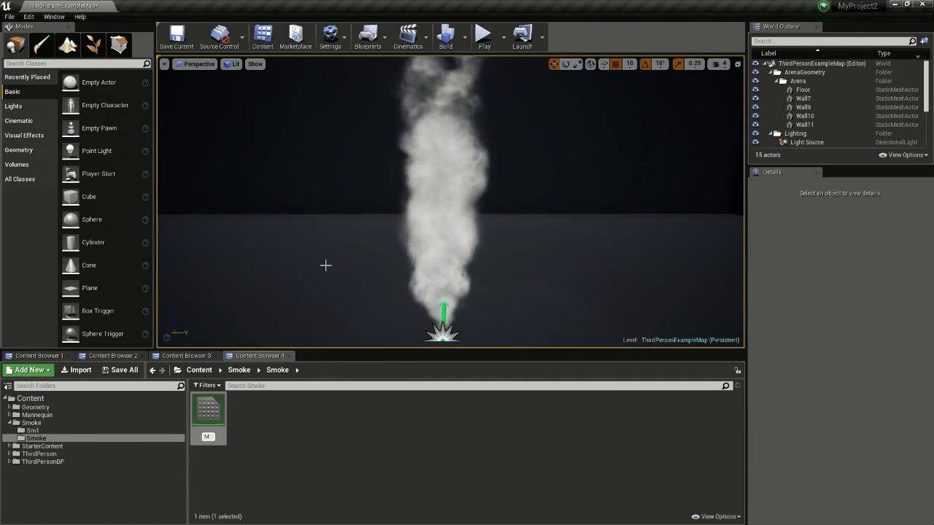
pyautogui.write('_Sm')
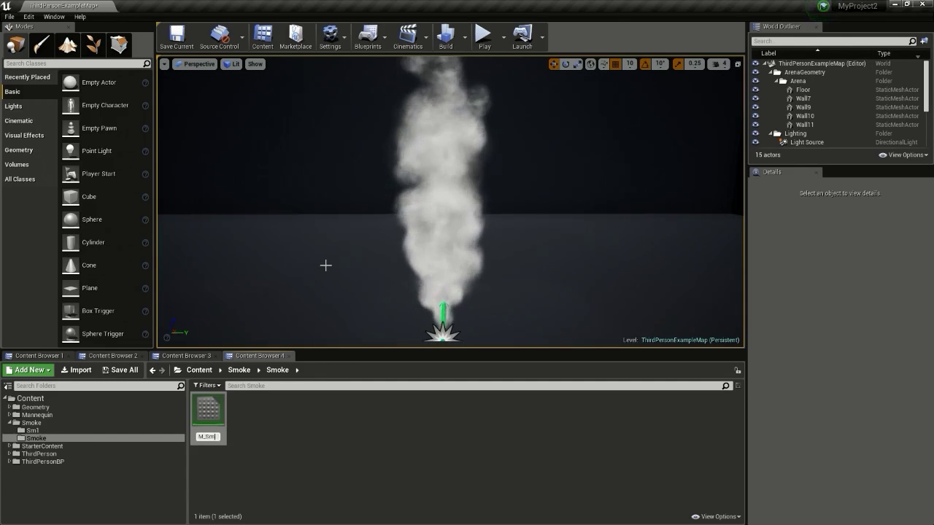
pyautogui.write('oke')
pyautogui.press('Return')
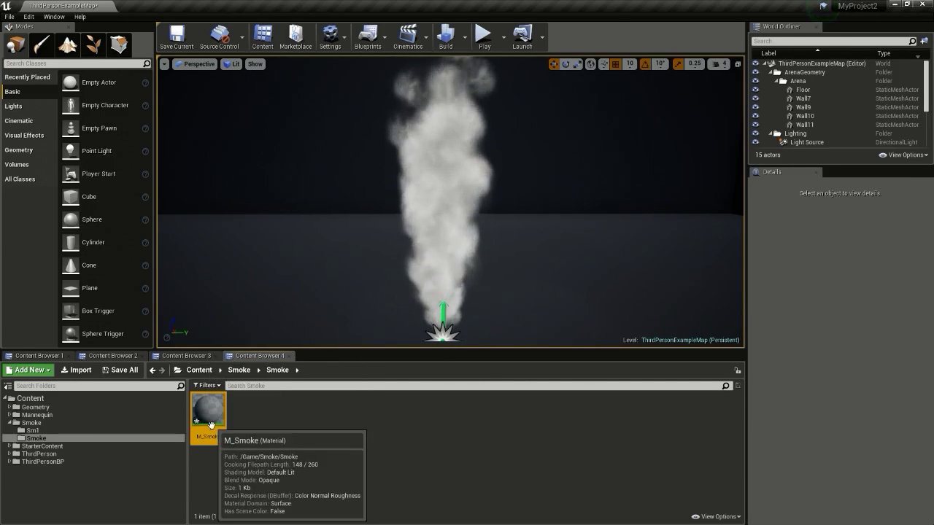
pyautogui.doubleClick(215, 424)
# Maximize the material editor, then browse the StarterContent textures for T_Smoke_Tiled_D.
pyautogui.moveTo(438, 148); pyautogui.dragTo(73, 4)
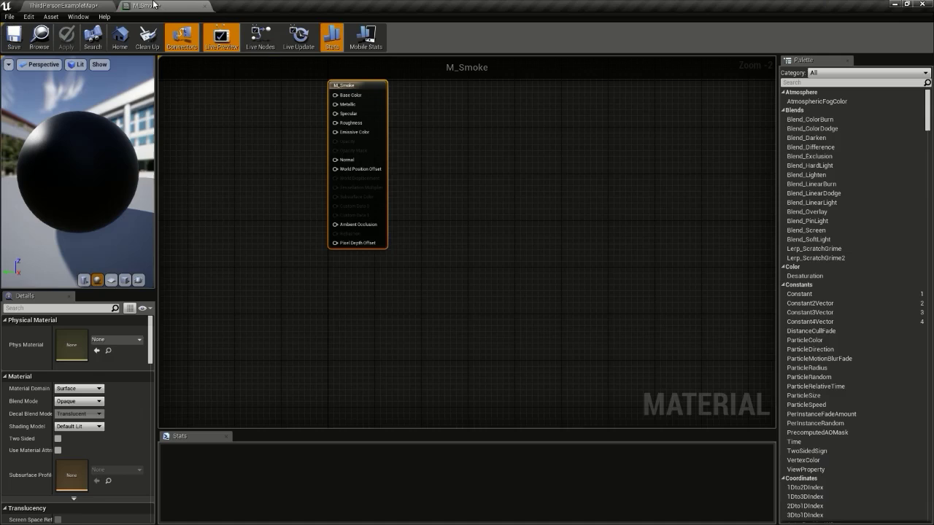
pyautogui.click(73, 4)
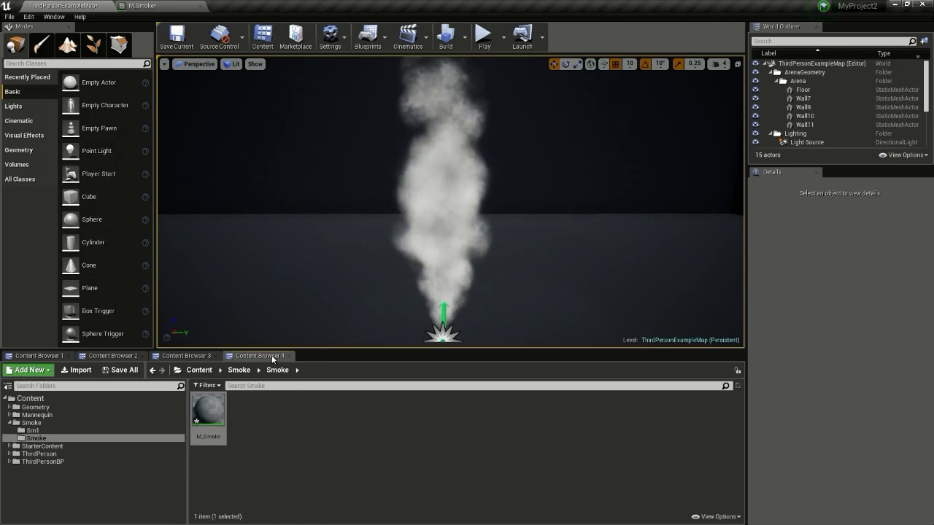
pyautogui.click(113, 356)
pyautogui.scroll(-2, 434, 440)
pyautogui.scroll(-2, 434, 440)
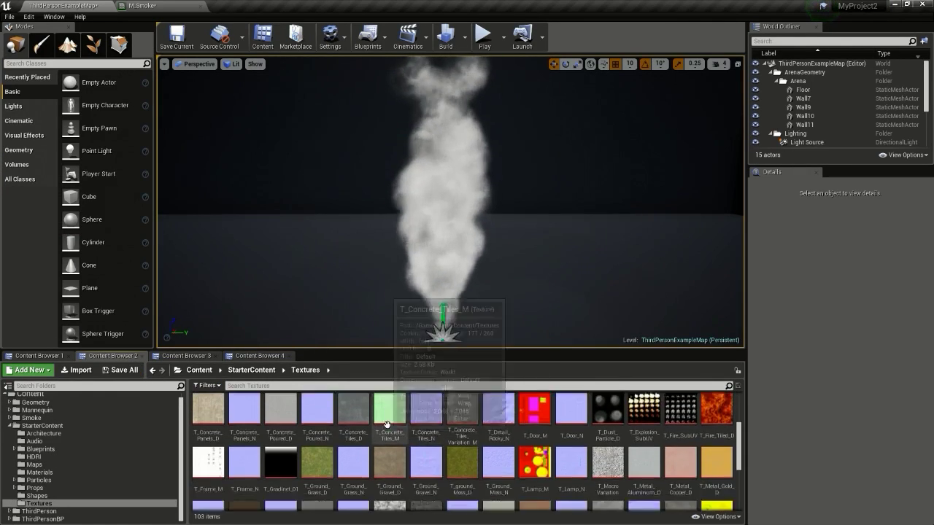
pyautogui.scroll(-2, 434, 440)
pyautogui.scroll(-2, 434, 440)
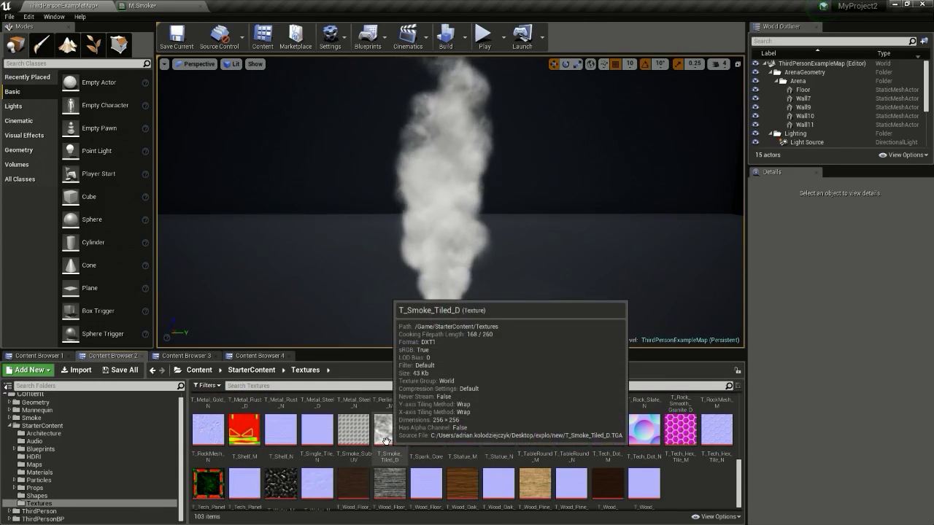
# Add T_Smoke_Tiled_D as a Texture Sample left of the M_Smoke output node.
pyautogui.moveTo(387, 441)
pyautogui.mouseDown()
pyautogui.moveTo(183, 5)
pyautogui.moveTo(215, 146)
pyautogui.mouseUp()
pyautogui.moveTo(216, 136); pyautogui.dragTo(443, 201, button='right')
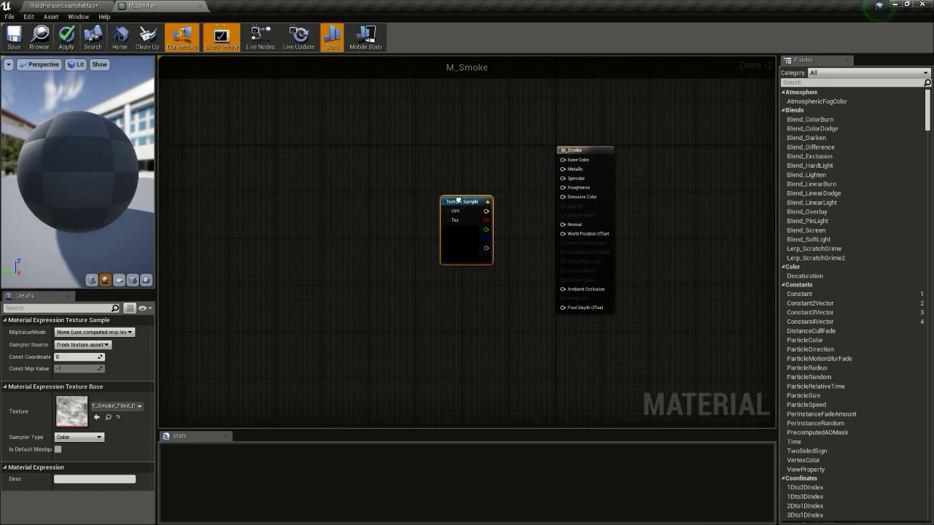
pyautogui.moveTo(442, 202); pyautogui.dragTo(336, 191)
pyautogui.moveTo(489, 173); pyautogui.dragTo(537, 174, button='right')
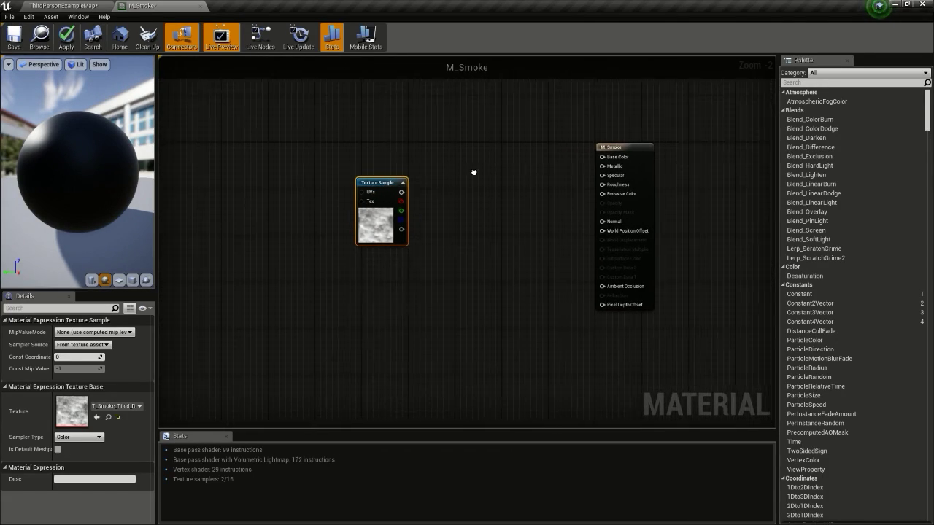
pyautogui.click(632, 149)
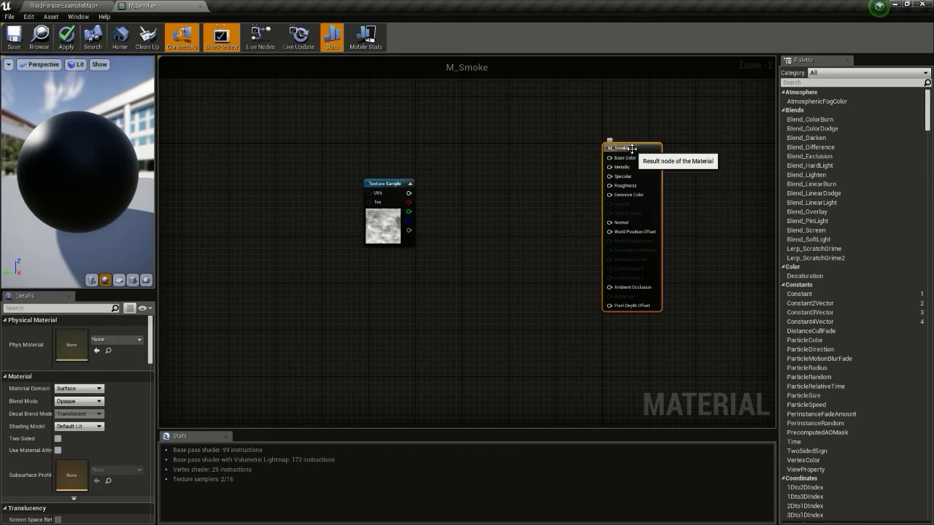
# Set M_Smoke's Blend Mode to Translucent and Shading Model to Unlit.
pyautogui.click(80, 402)
pyautogui.click(82, 427)
pyautogui.click(81, 429)
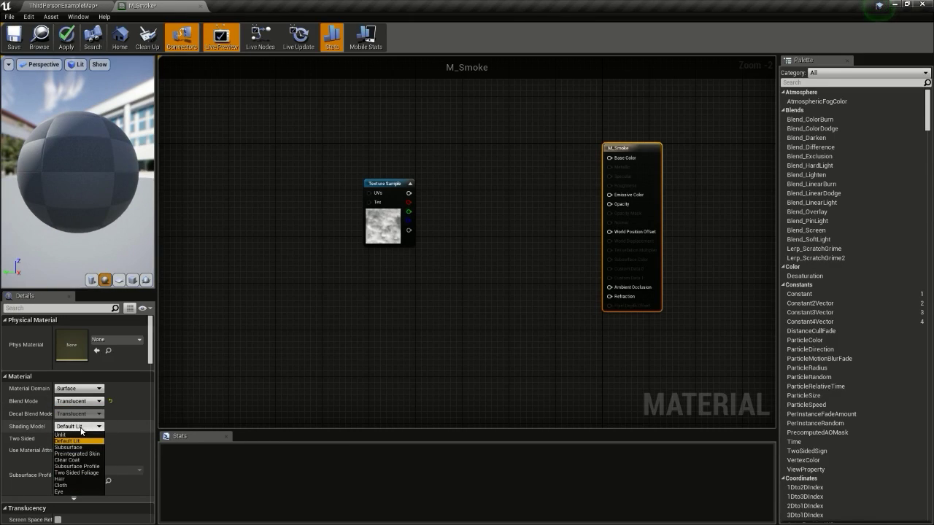
pyautogui.click(60, 435)
# Move the smoke Texture Sample further up and left in the graph.
pyautogui.moveTo(347, 280); pyautogui.dragTo(457, 280, button='right')
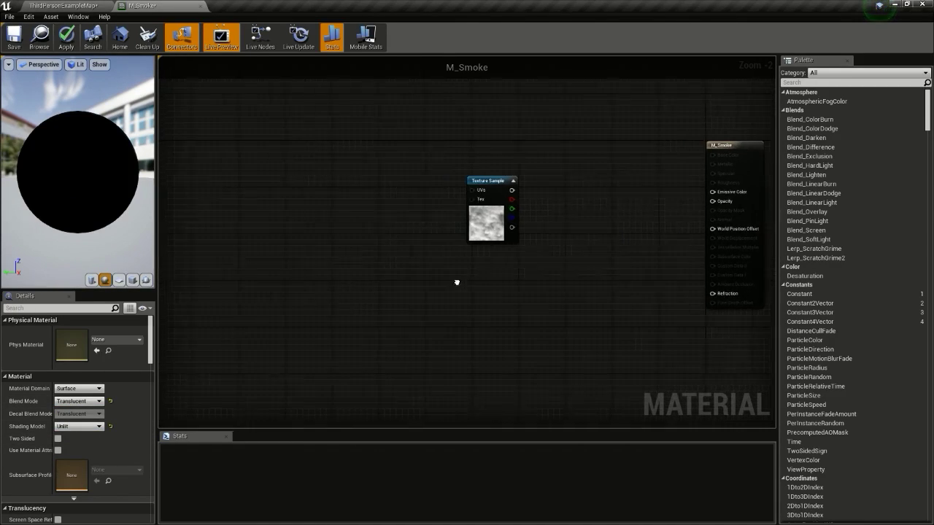
pyautogui.moveTo(507, 185); pyautogui.dragTo(430, 185)
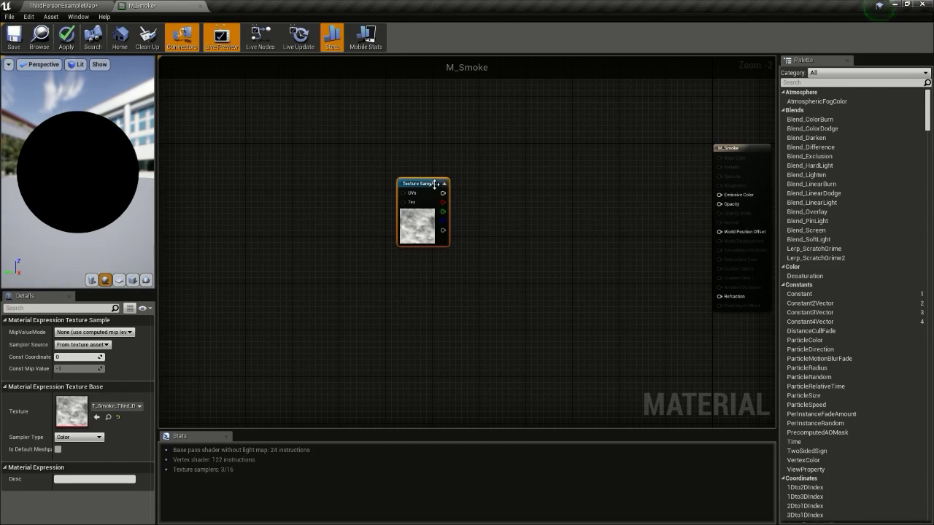
pyautogui.moveTo(435, 184); pyautogui.dragTo(330, 162)
pyautogui.moveTo(369, 179); pyautogui.dragTo(456, 181, button='right')
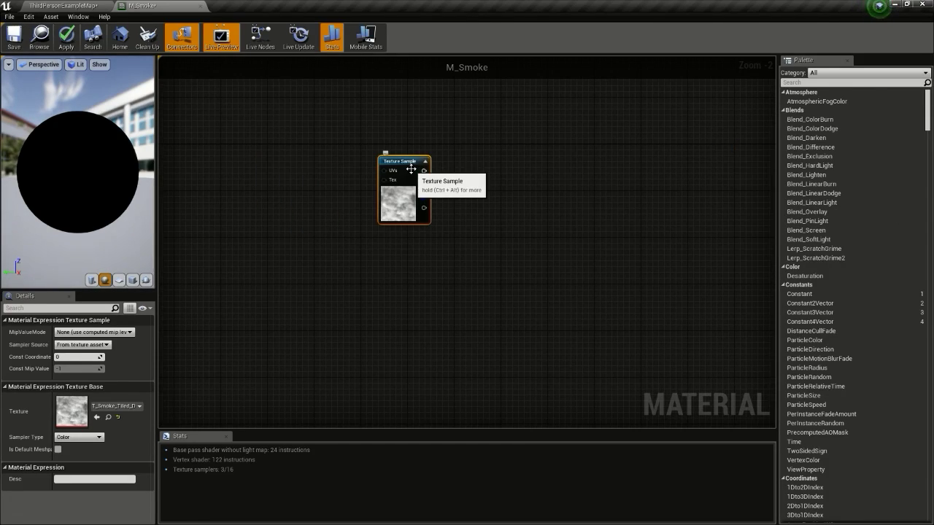
# Duplicate the Texture Sample and drive the upper one's UVs with a TexCoord-fed Panner.
pyautogui.hotkey('ctrl', 'w')
pyautogui.moveTo(411, 169); pyautogui.dragTo(395, 243)
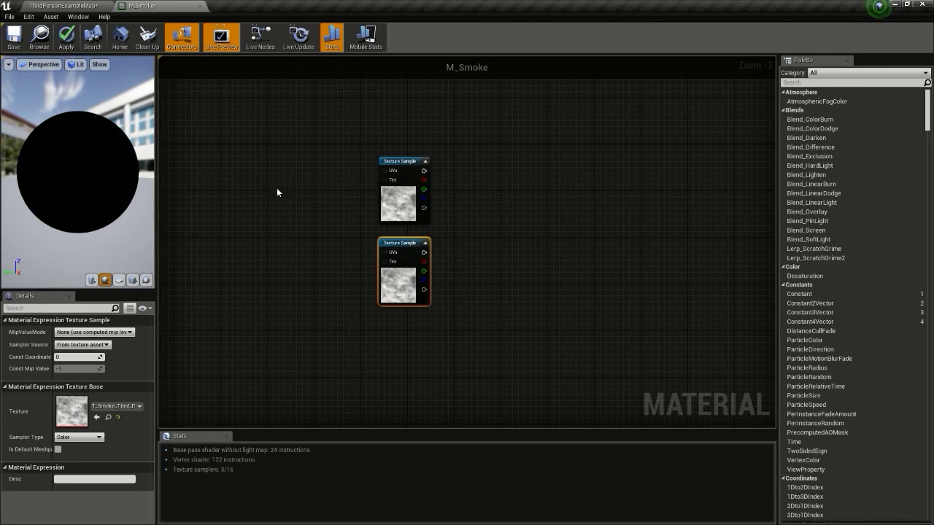
pyautogui.moveTo(276, 192)
pyautogui.mouseDown(button='right')
pyautogui.moveTo(294, 178)
pyautogui.moveTo(326, 185)
pyautogui.mouseUp(button='right')
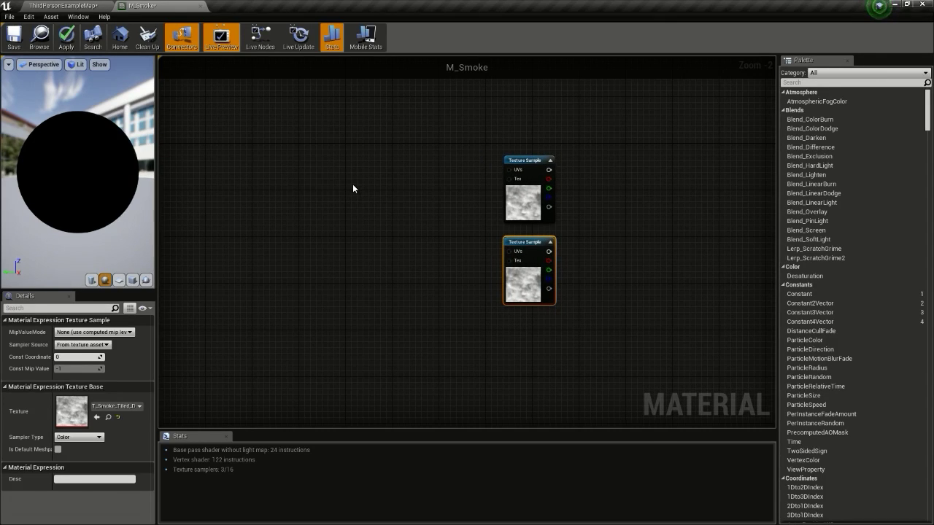
pyautogui.click(337, 188)
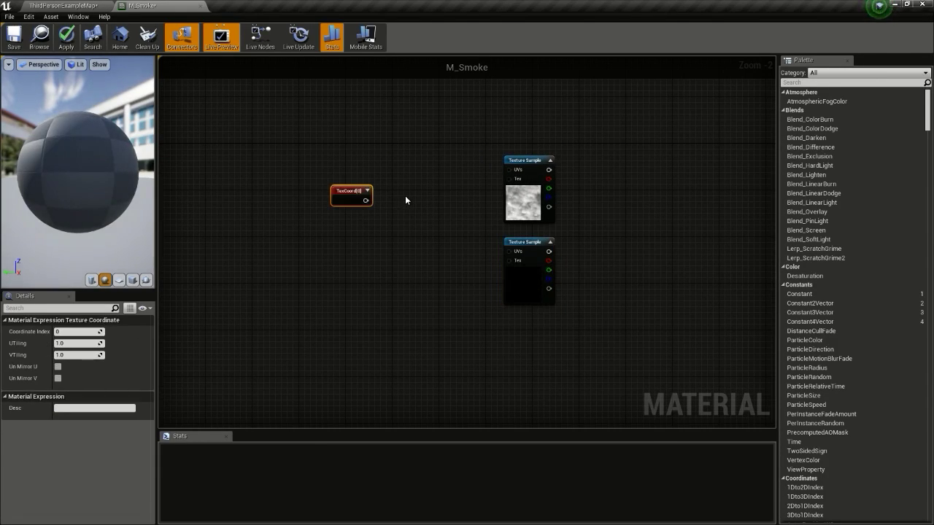
pyautogui.click(396, 193)
pyautogui.moveTo(366, 201)
pyautogui.mouseDown()
pyautogui.moveTo(406, 204)
pyautogui.moveTo(511, 175)
pyautogui.mouseUp()
pyautogui.moveTo(416, 204); pyautogui.dragTo(417, 192)
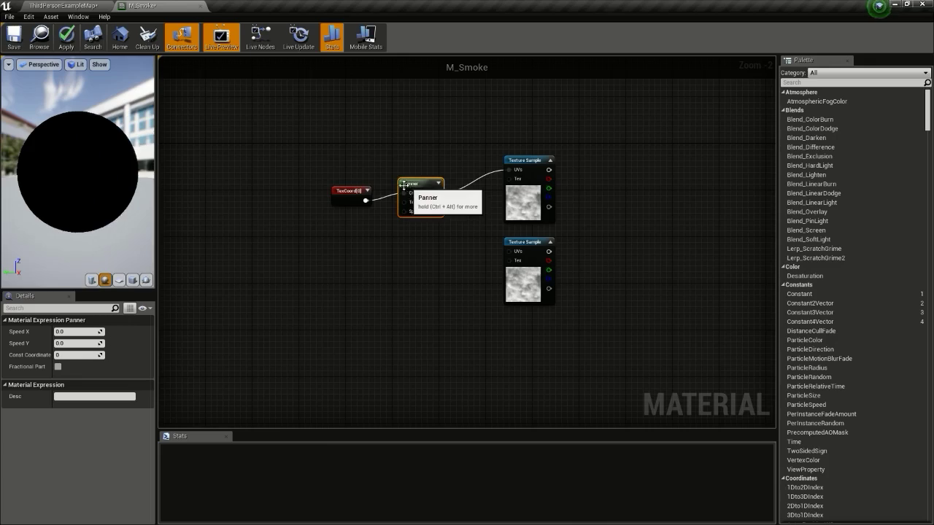
# Copy the TexCoord and Panner pair and wire the copy into the lower texture's UVs.
pyautogui.moveTo(307, 166); pyautogui.dragTo(421, 215)
pyautogui.hotkey('ctrl', 'c')
pyautogui.hotkey('ctrl', 'v')
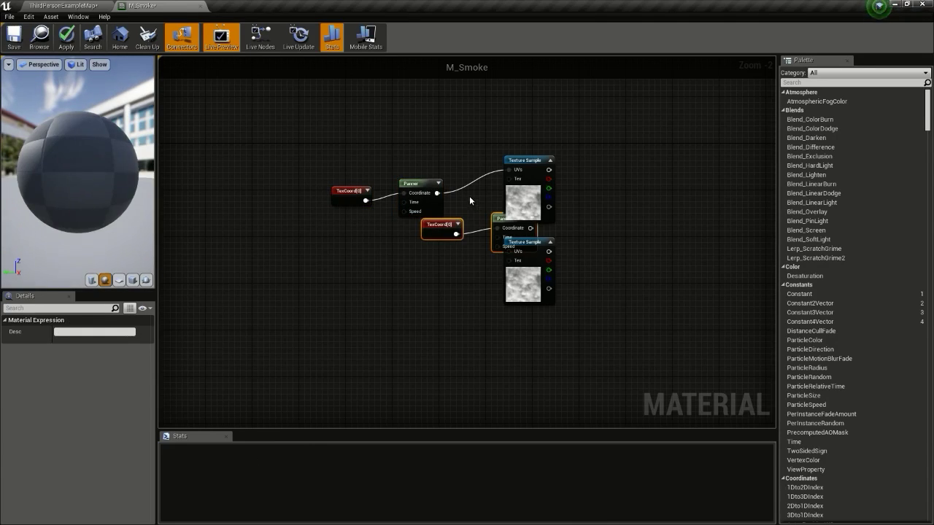
pyautogui.moveTo(497, 216)
pyautogui.mouseDown()
pyautogui.moveTo(405, 257)
pyautogui.moveTo(504, 252)
pyautogui.moveTo(516, 259)
pyautogui.mouseUp()
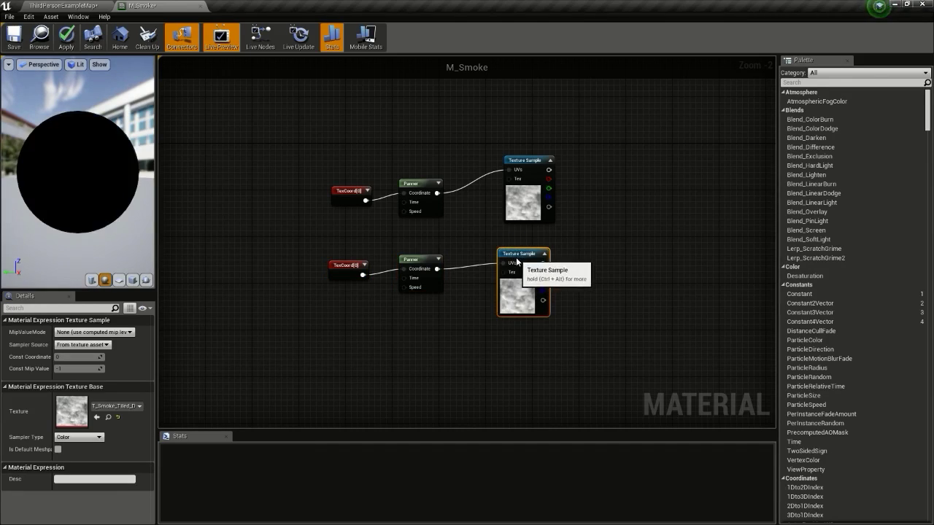
pyautogui.moveTo(423, 186); pyautogui.dragTo(412, 169)
pyautogui.moveTo(354, 192); pyautogui.dragTo(345, 173)
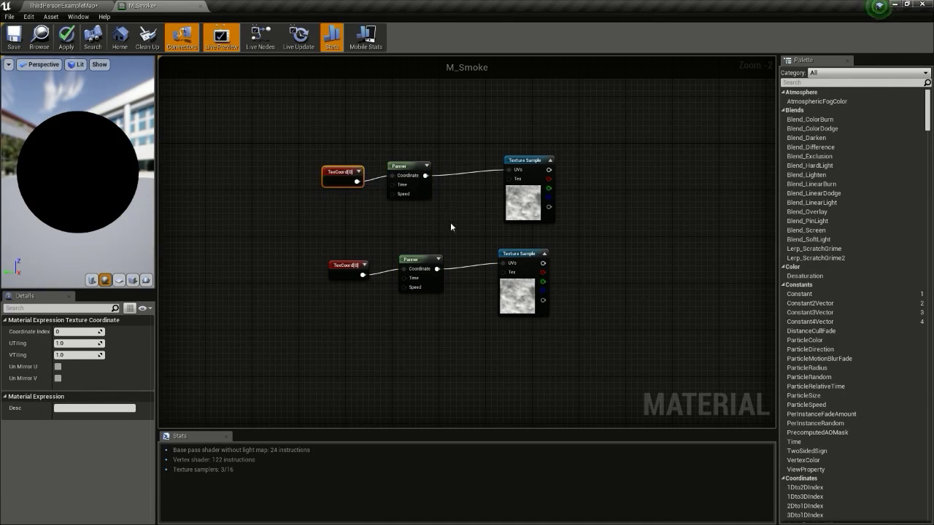
pyautogui.moveTo(348, 269); pyautogui.dragTo(348, 263)
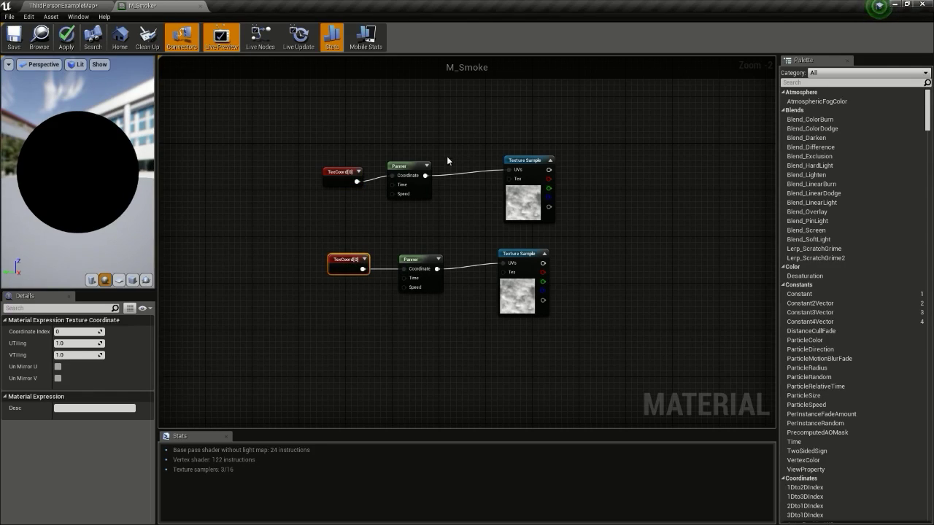
# Set the upper Panner's Speed X to 1.0 and the lower Panner's to 0.5.
pyautogui.click(399, 171)
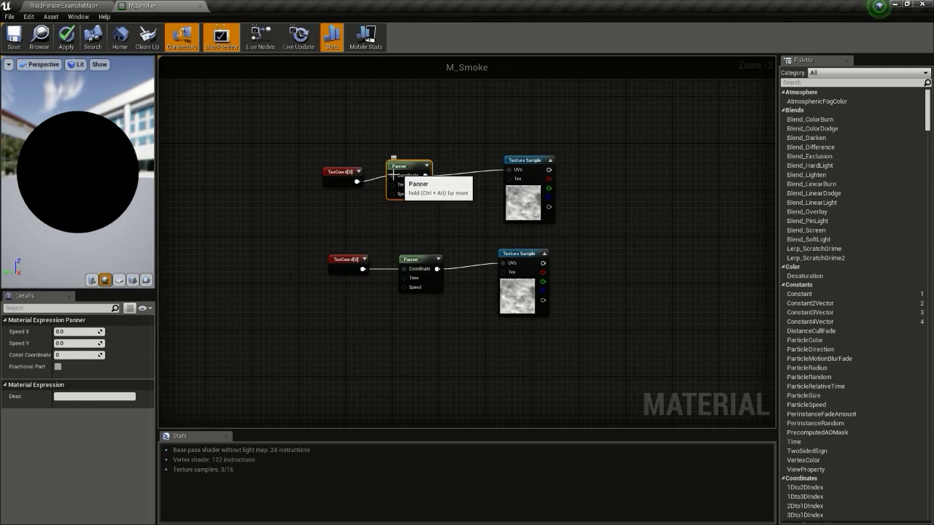
pyautogui.click(69, 334)
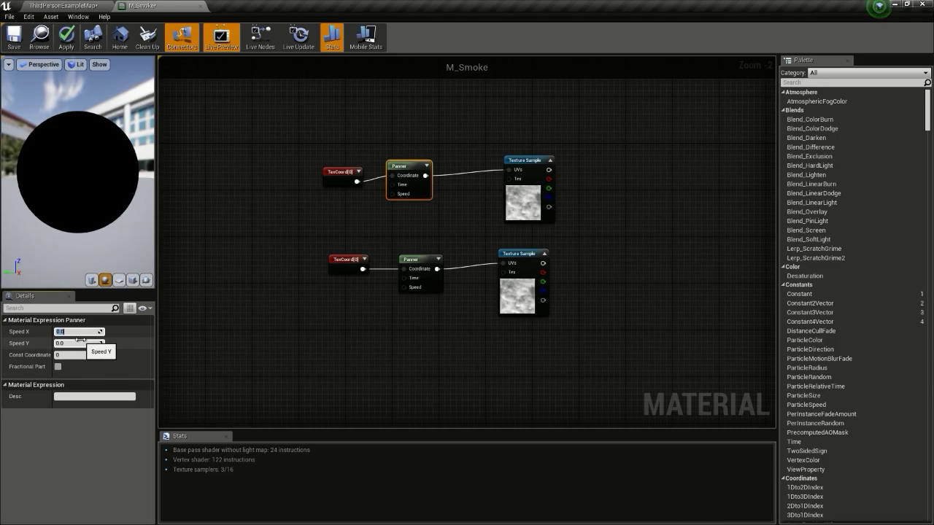
pyautogui.write('1')
pyautogui.press('Return')
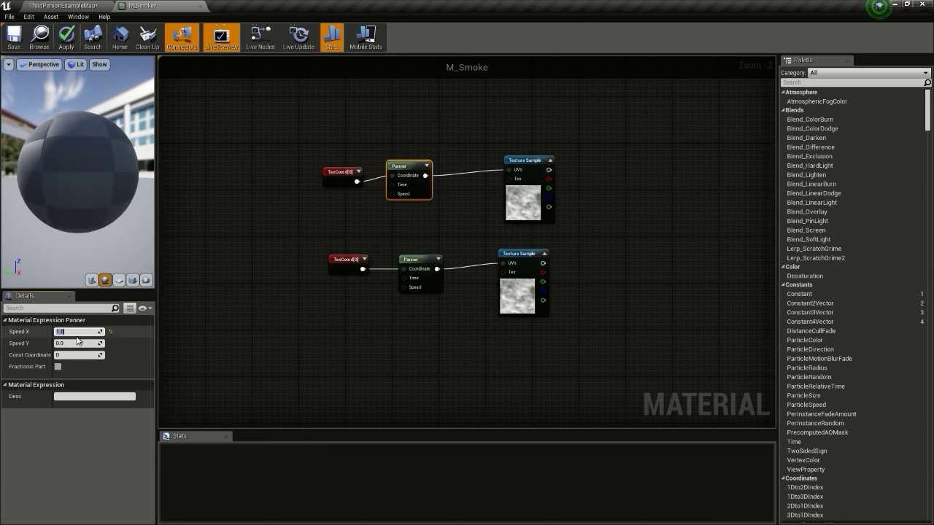
pyautogui.click(342, 175)
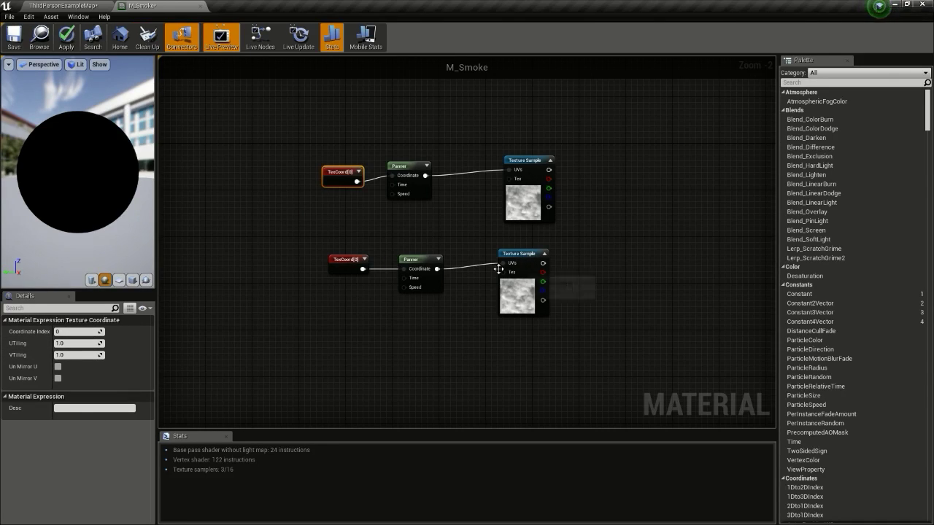
pyautogui.click(421, 272)
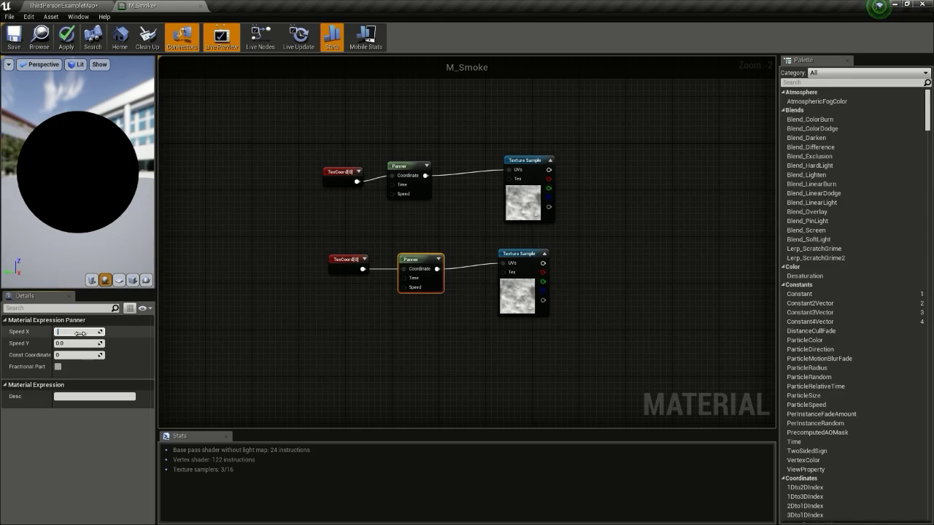
pyautogui.write('5')
pyautogui.press('Return')
# Set the lower TexCoord's UTiling and VTiling to 0.5.
pyautogui.click(346, 259)
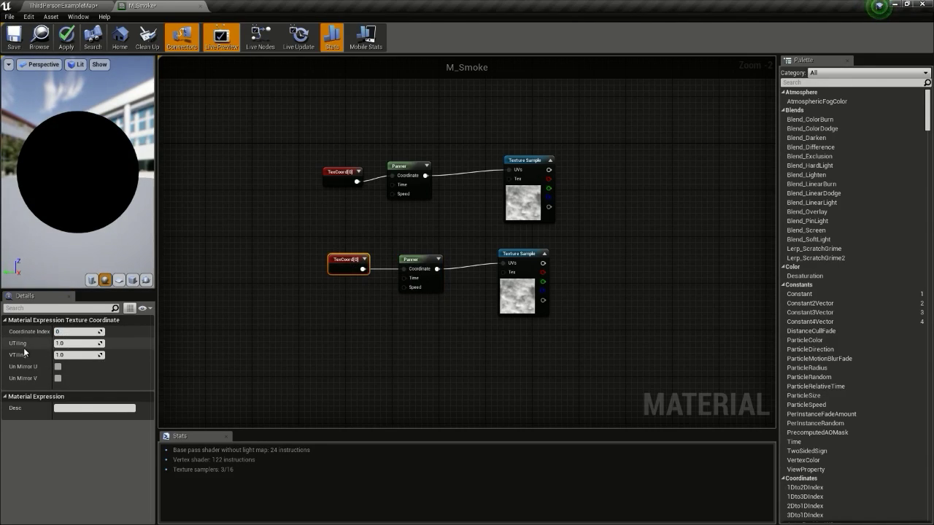
pyautogui.click(76, 343)
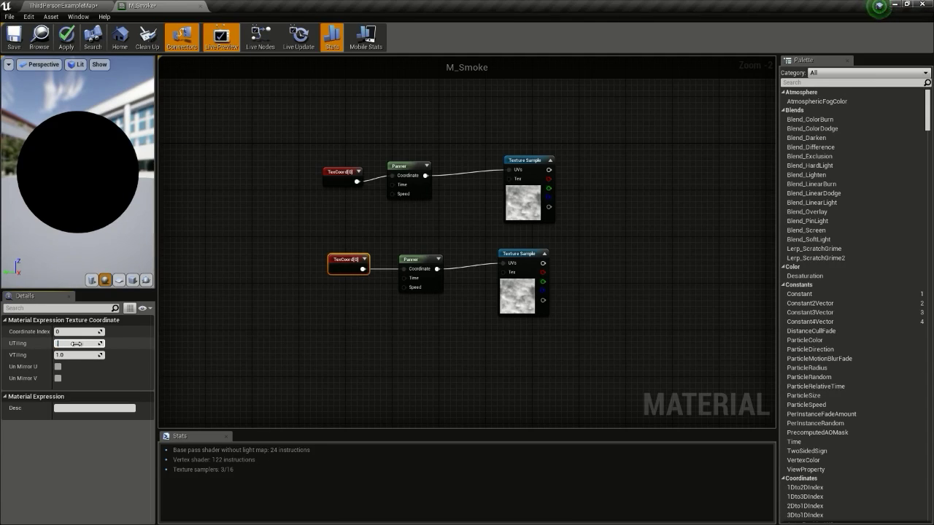
pyautogui.write('.5')
pyautogui.click(78, 355)
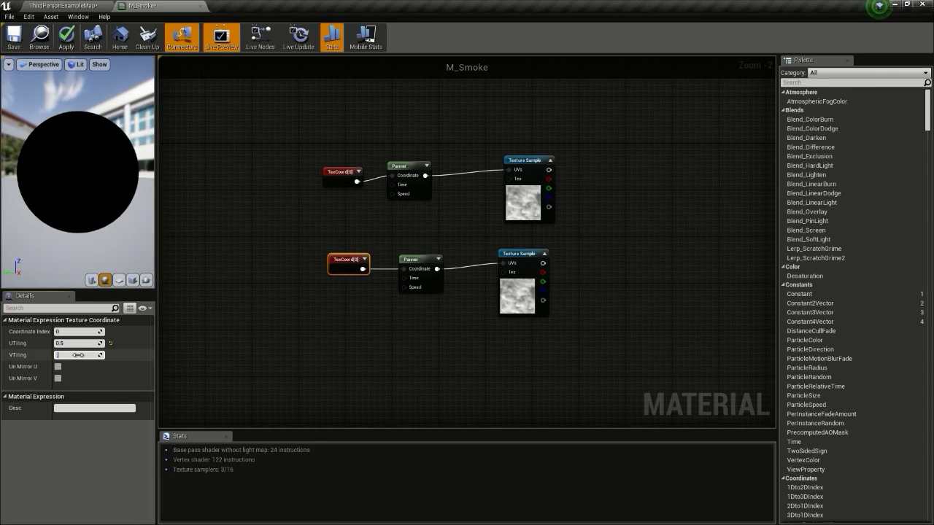
pyautogui.write('5')
pyautogui.press('Return')
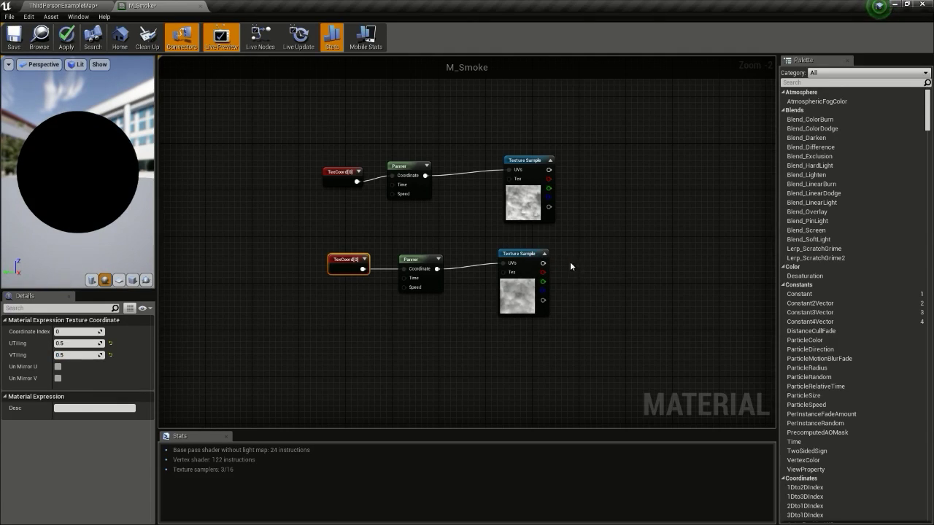
pyautogui.moveTo(571, 264); pyautogui.dragTo(527, 264, button='right')
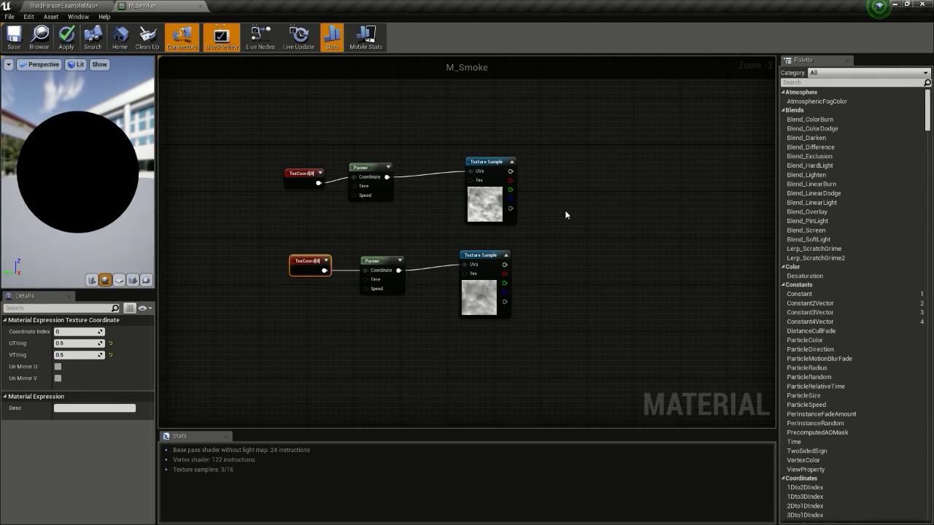
# Feed both smoke Texture Samples into a Multiply and enable Live Update and Live Nodes.
pyautogui.click(546, 215)
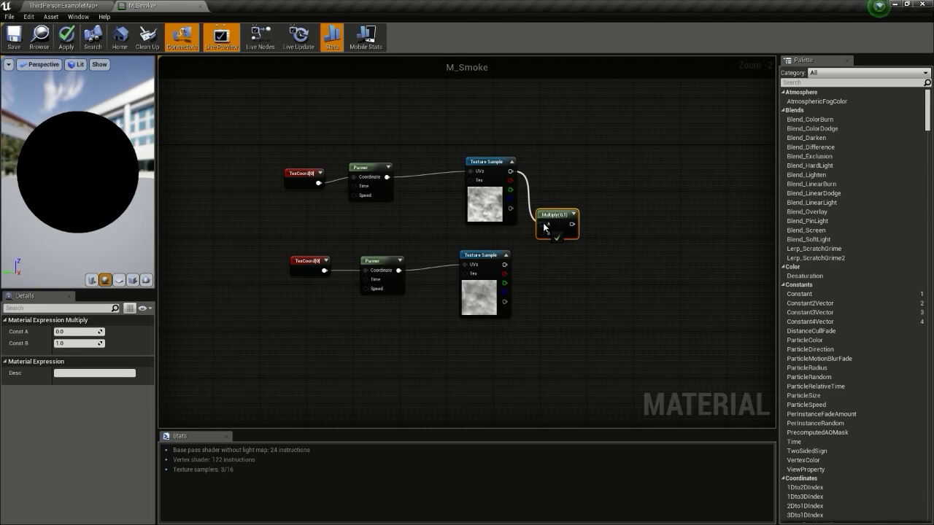
pyautogui.moveTo(544, 227); pyautogui.dragTo(544, 235)
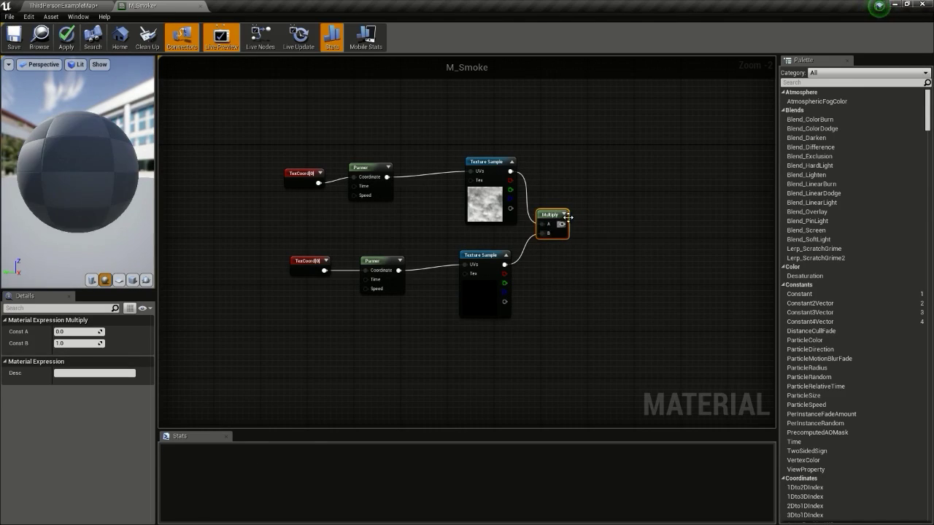
pyautogui.click(299, 39)
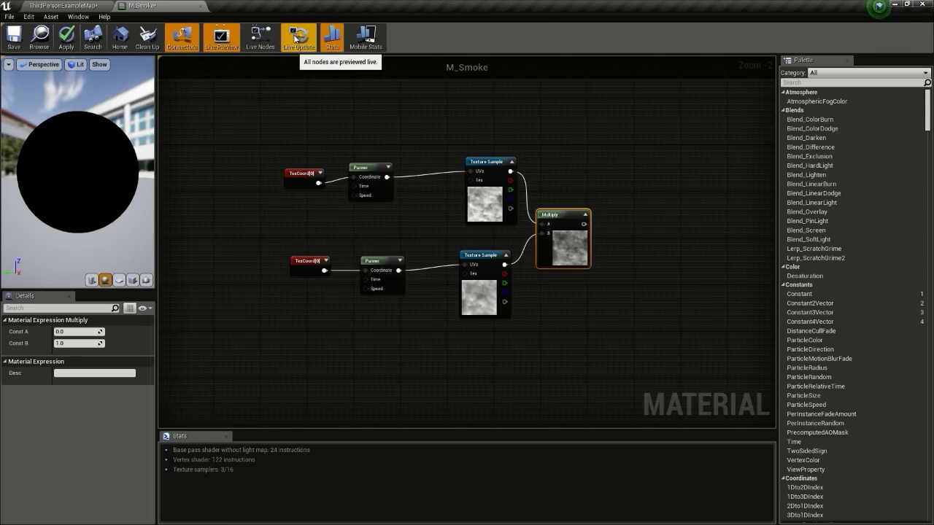
pyautogui.click(261, 36)
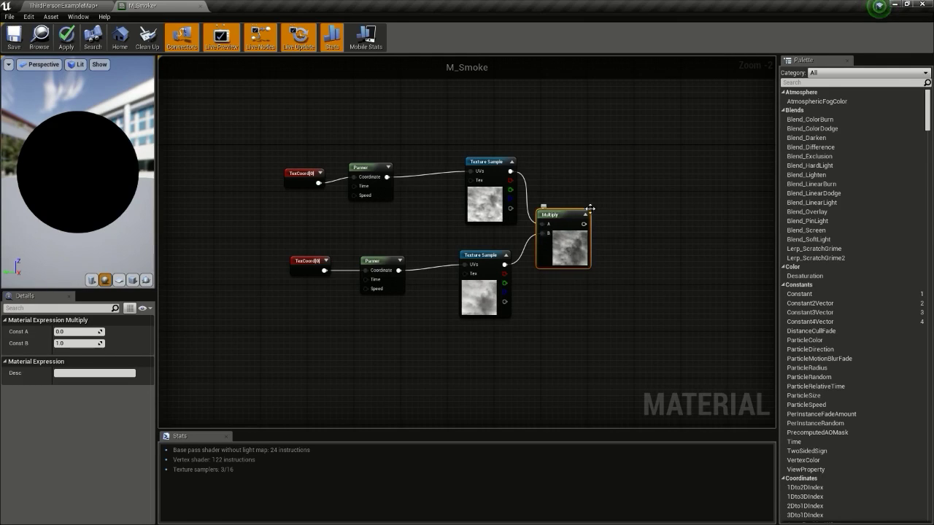
# Move all nodes left and place a second Multiply after the first.
pyautogui.moveTo(229, 125); pyautogui.dragTo(588, 329)
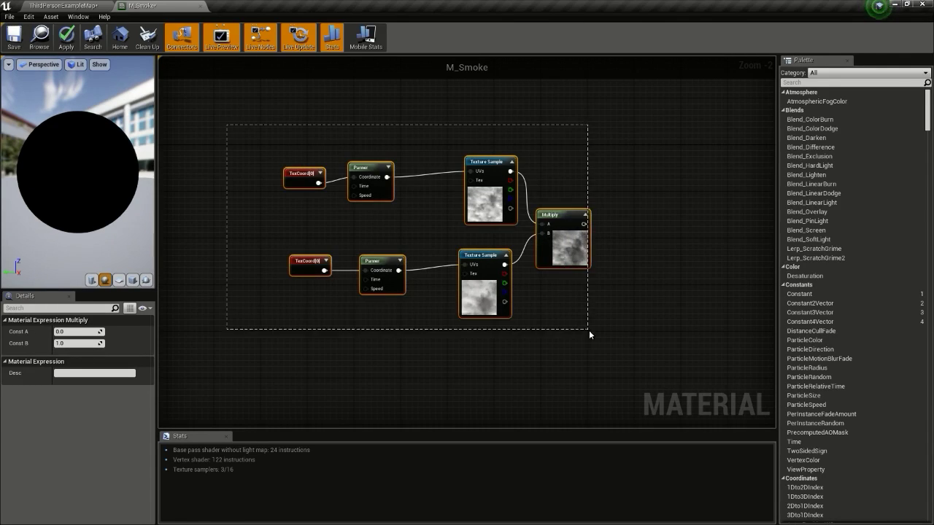
pyautogui.moveTo(554, 217); pyautogui.dragTo(417, 217)
pyautogui.moveTo(417, 218); pyautogui.dragTo(421, 215, button='right')
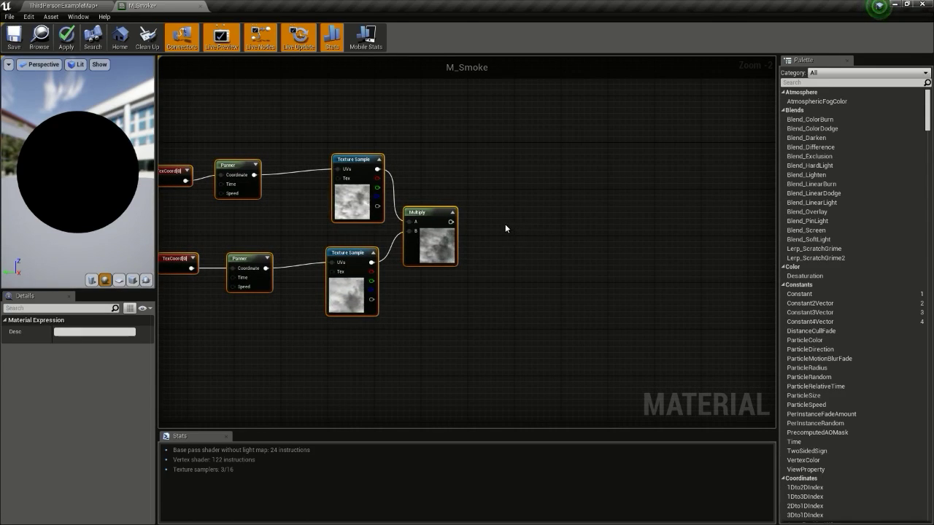
pyautogui.click(505, 224)
# Wire the first Multiply into the new Multiply's A and set its Const B to 2.0.
pyautogui.moveTo(451, 221); pyautogui.dragTo(509, 237)
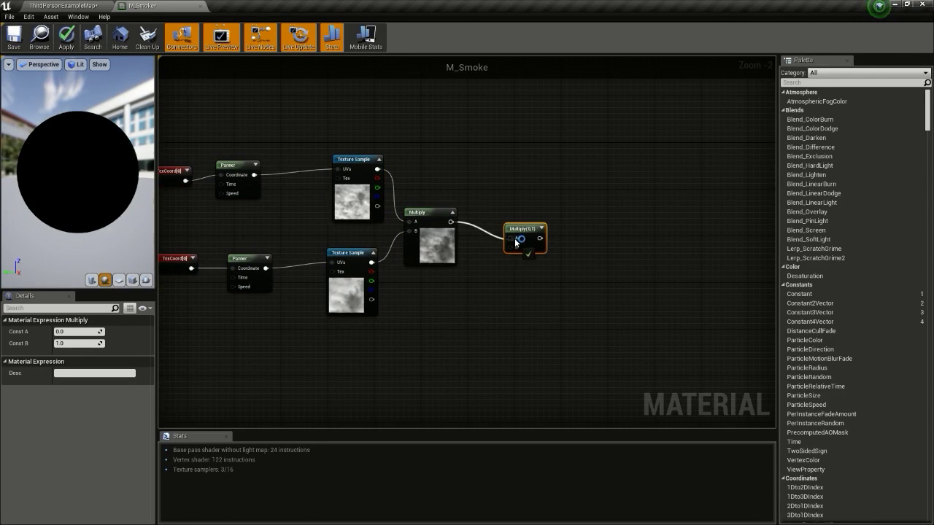
pyautogui.click(81, 343)
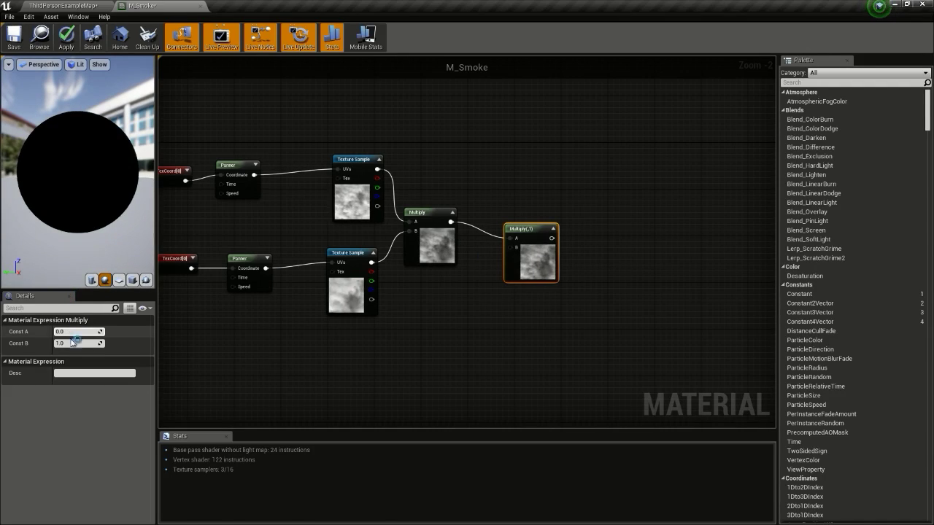
pyautogui.write('2')
pyautogui.press('Return')
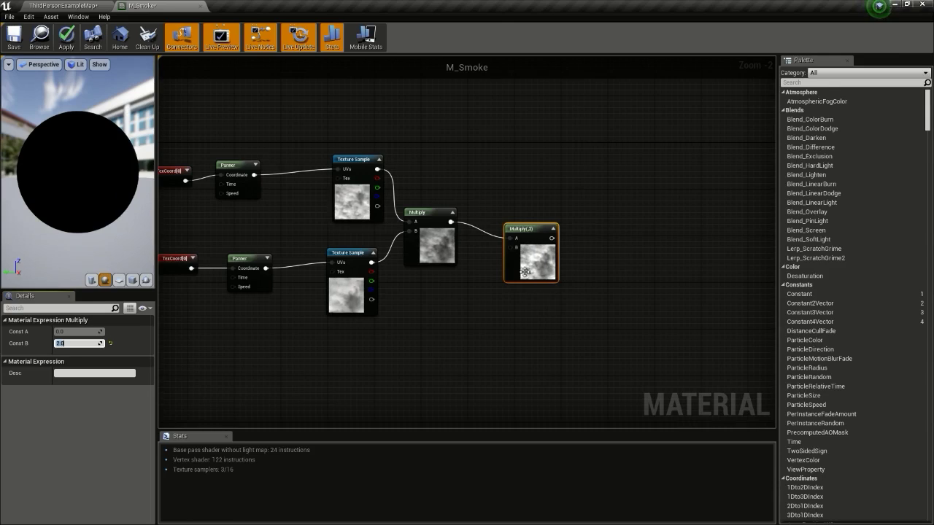
pyautogui.moveTo(541, 237); pyautogui.dragTo(516, 220)
pyautogui.moveTo(517, 221); pyautogui.dragTo(600, 233, button='right')
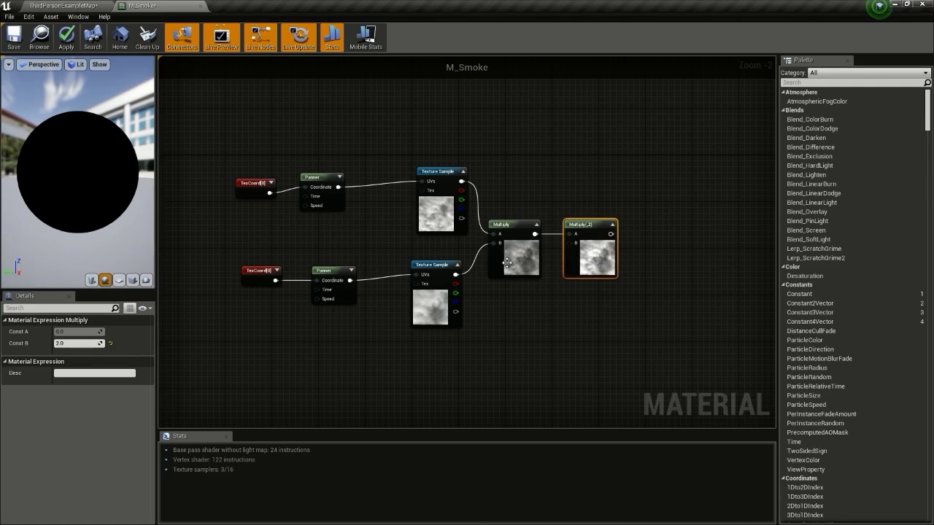
pyautogui.moveTo(626, 283); pyautogui.dragTo(581, 250, button='right')
pyautogui.scroll(-1, 564, 246)
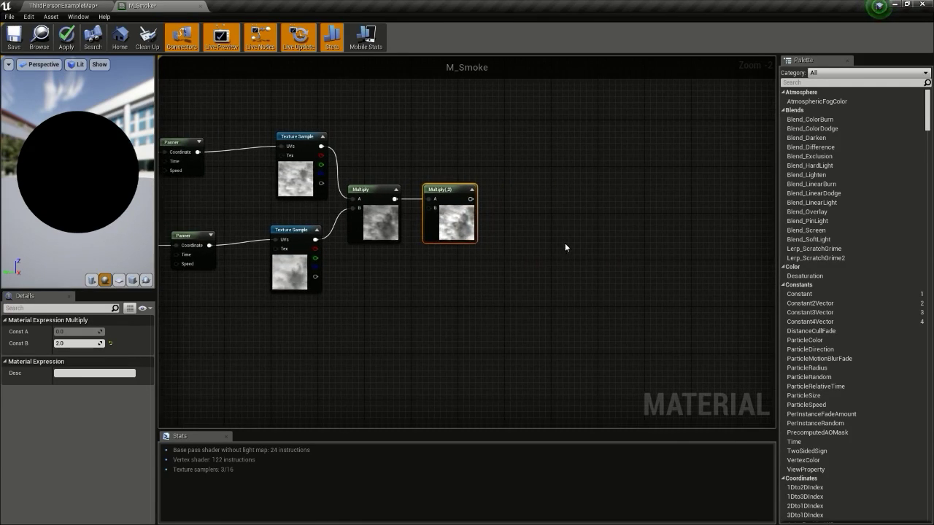
pyautogui.scroll(-1, 522, 254)
pyautogui.scroll(2, 486, 241)
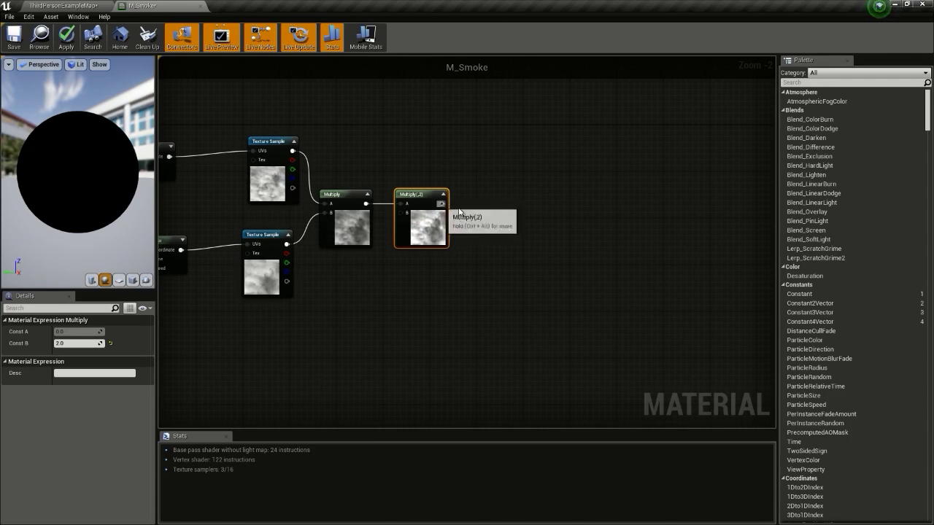
# Mask the doubled smoke with a RadialGradientExponential via a Multiply, then chain another Multiply.
pyautogui.click(523, 204)
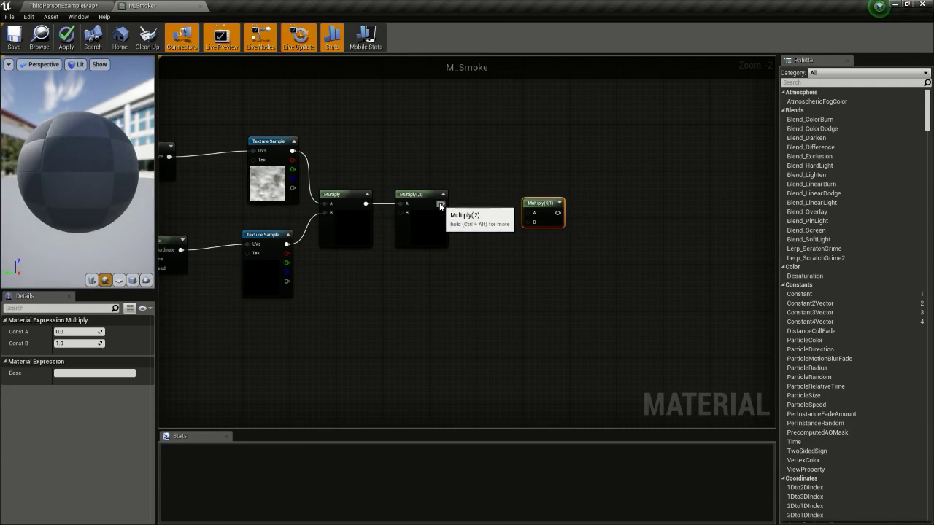
pyautogui.moveTo(440, 206); pyautogui.dragTo(537, 213)
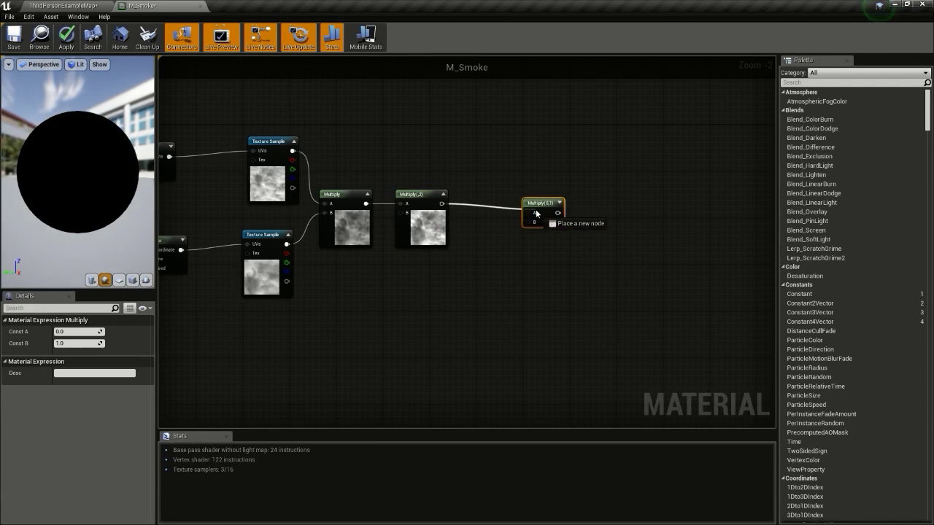
pyautogui.rightClick(443, 309)
pyautogui.write('rotator')
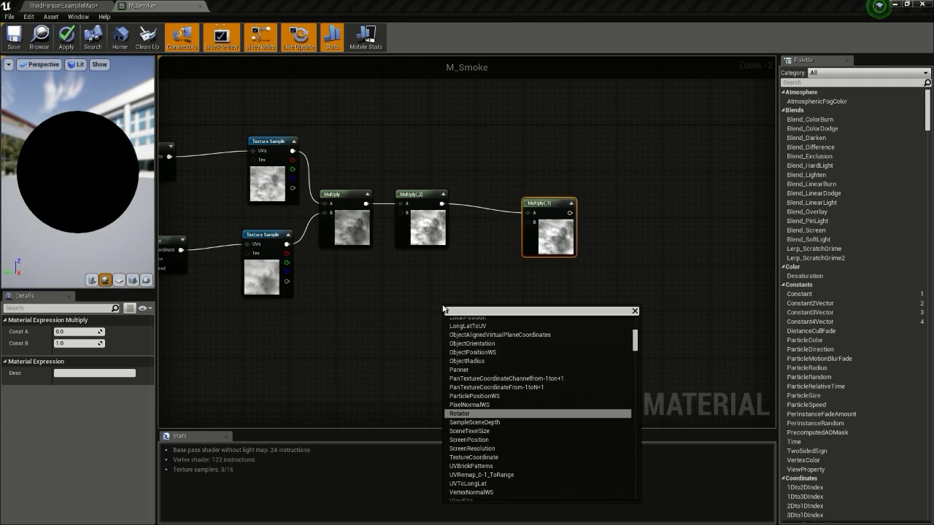
pyautogui.write('radial')
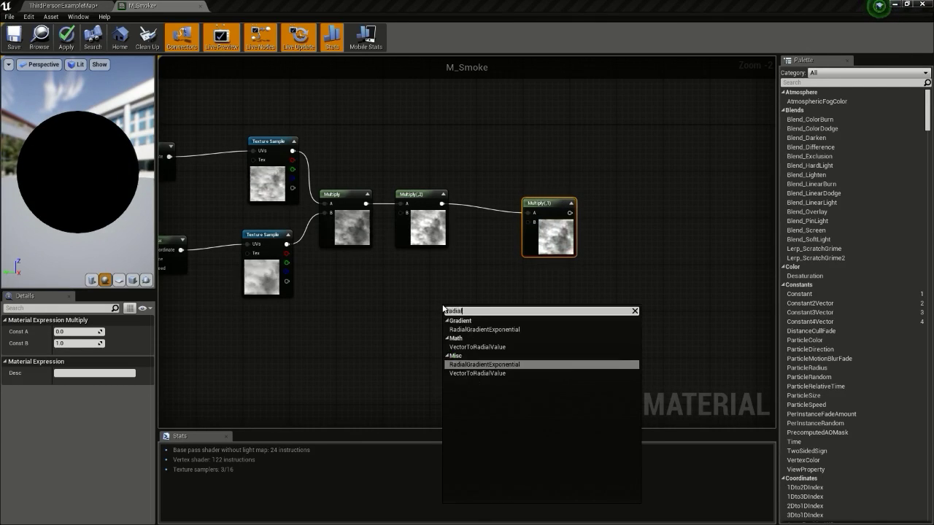
pyautogui.press('Return')
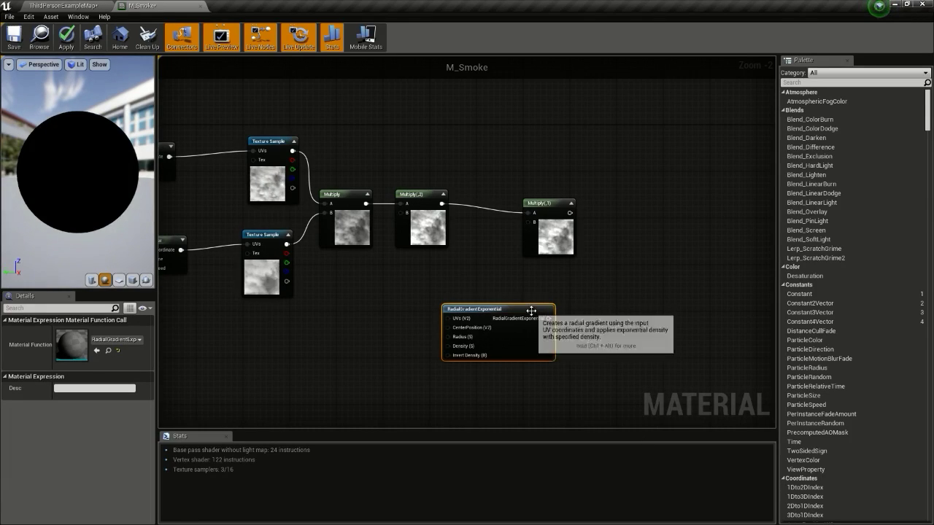
pyautogui.moveTo(551, 315)
pyautogui.mouseDown()
pyautogui.moveTo(474, 305)
pyautogui.moveTo(536, 196)
pyautogui.mouseUp()
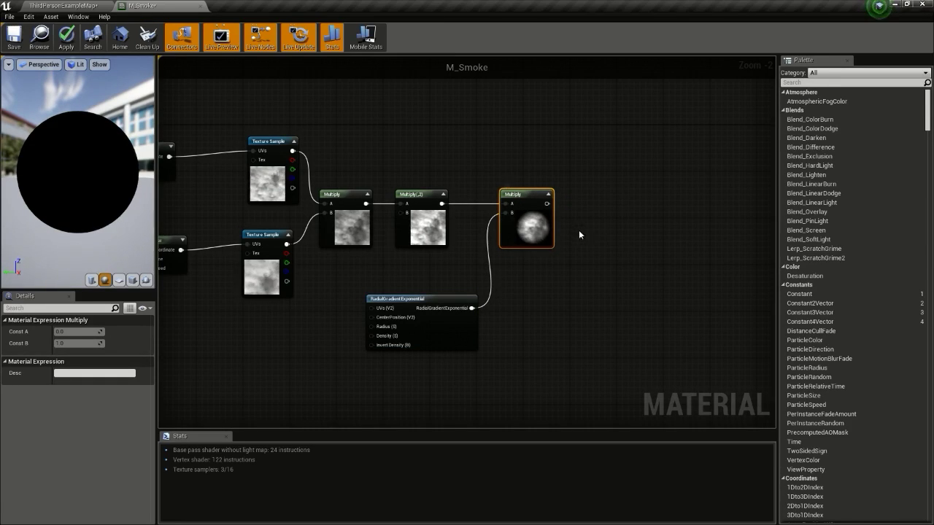
pyautogui.moveTo(579, 230); pyautogui.dragTo(521, 230, button='right')
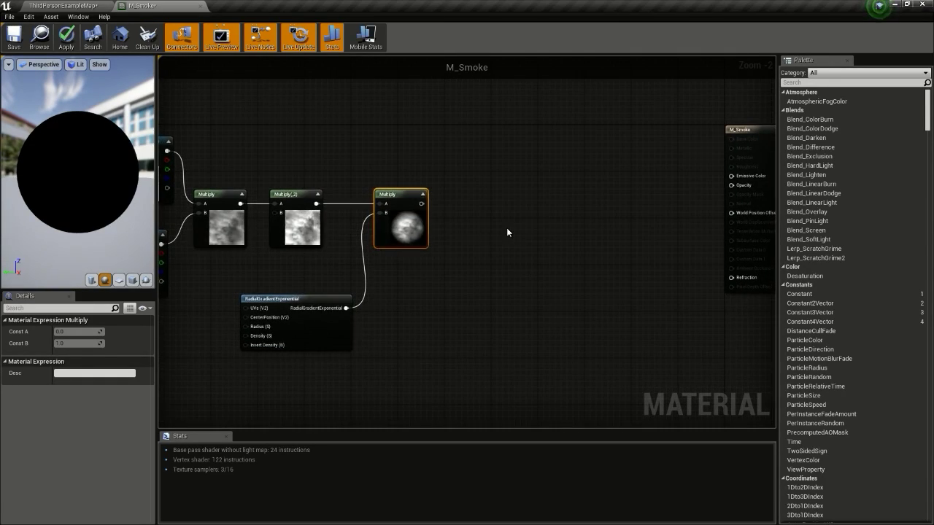
pyautogui.click(478, 202)
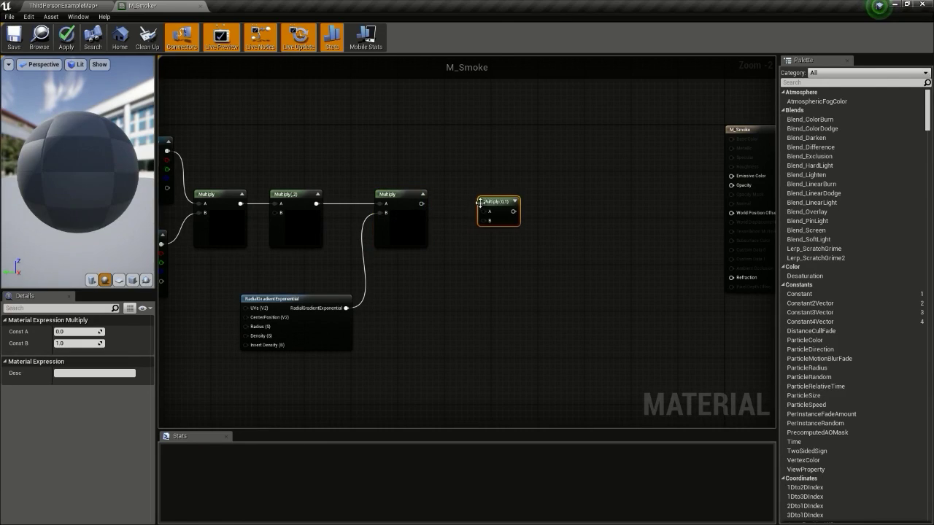
pyautogui.moveTo(420, 204)
pyautogui.mouseDown()
pyautogui.moveTo(487, 211)
pyautogui.moveTo(504, 194)
pyautogui.mouseUp()
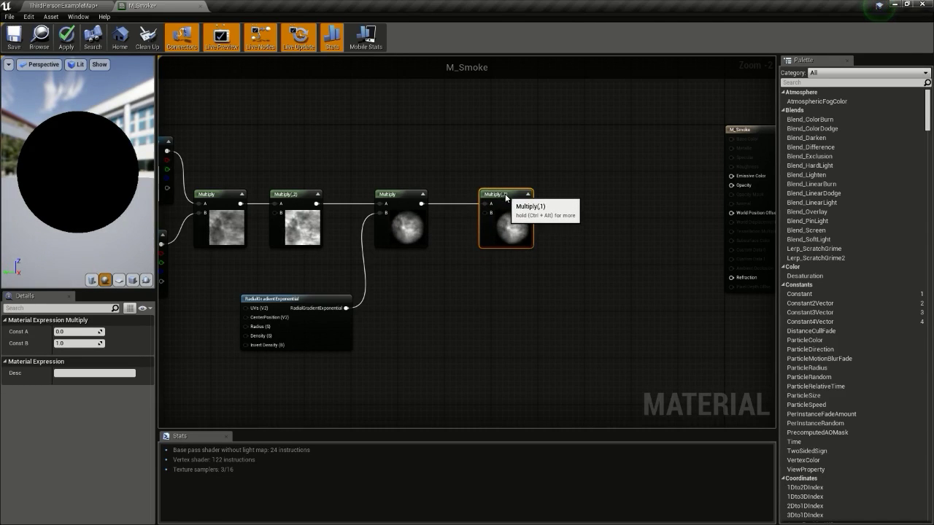
# Add a Depth Fade node and wire its opacity into the last Multiply's B.
pyautogui.rightClick(403, 325)
pyautogui.write('depth')
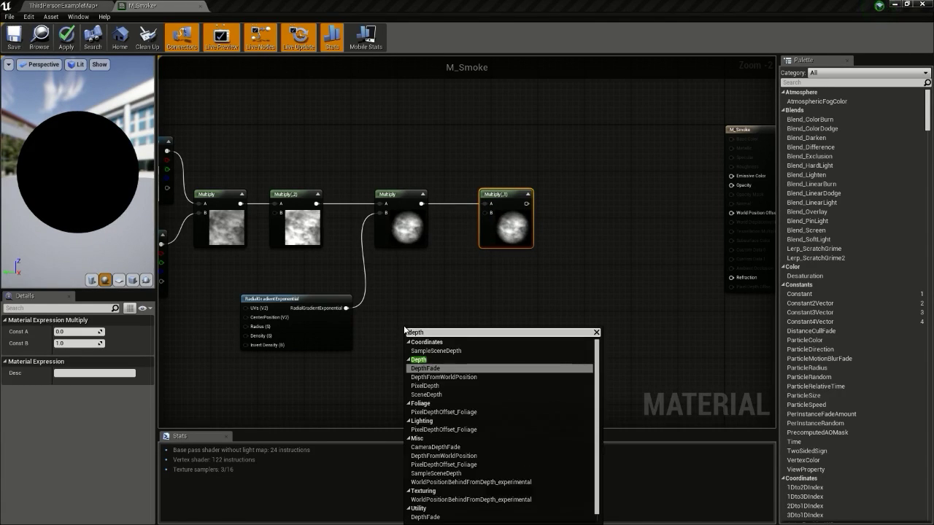
pyautogui.press('Return')
pyautogui.moveTo(426, 326)
pyautogui.mouseDown()
pyautogui.moveTo(339, 359)
pyautogui.moveTo(486, 212)
pyautogui.mouseUp()
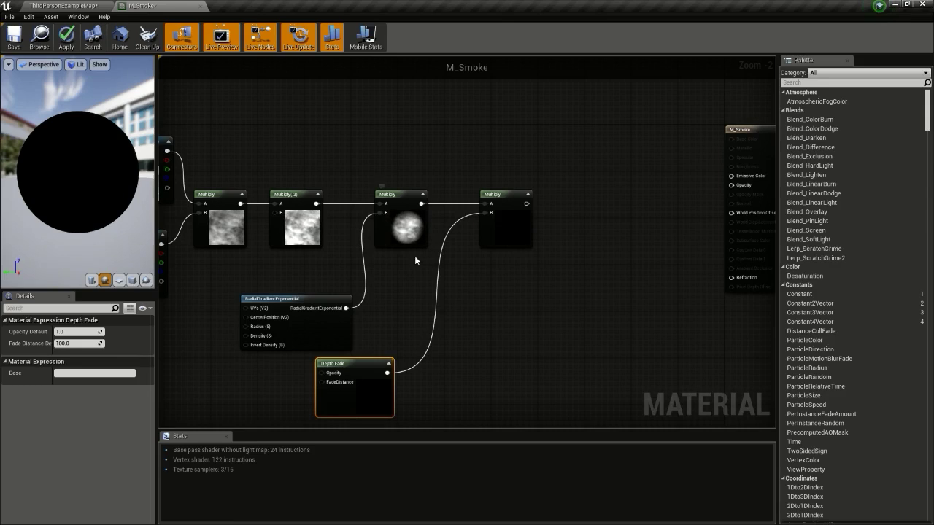
pyautogui.moveTo(435, 258); pyautogui.dragTo(427, 231, button='right')
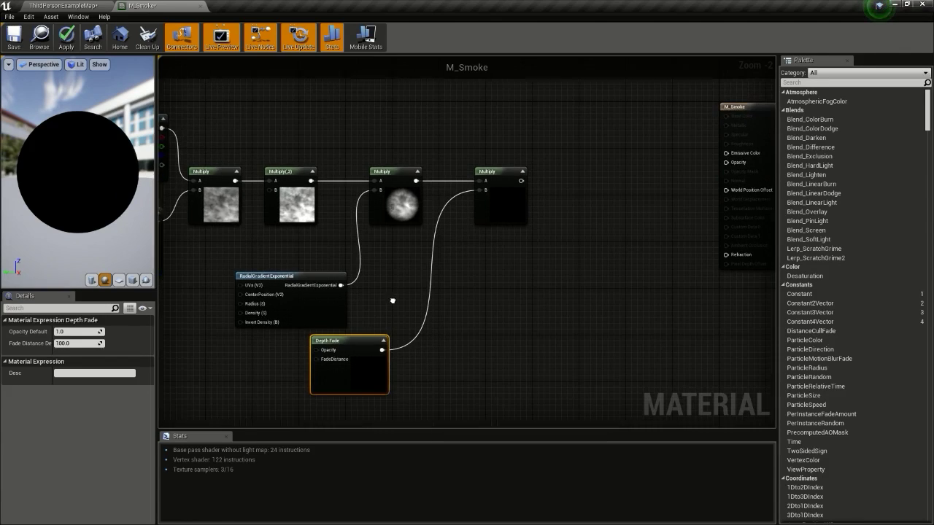
# Add another Multiply and feed the Particle Color alpha into its B input.
pyautogui.click(561, 183)
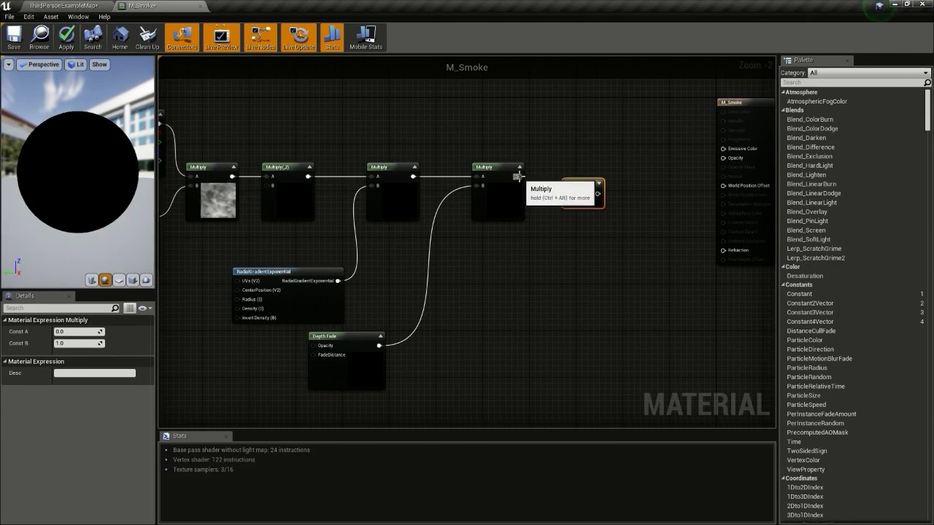
pyautogui.moveTo(518, 176)
pyautogui.mouseDown()
pyautogui.moveTo(575, 197)
pyautogui.moveTo(593, 168)
pyautogui.mouseUp()
pyautogui.moveTo(410, 91); pyautogui.dragTo(470, 171, button='right')
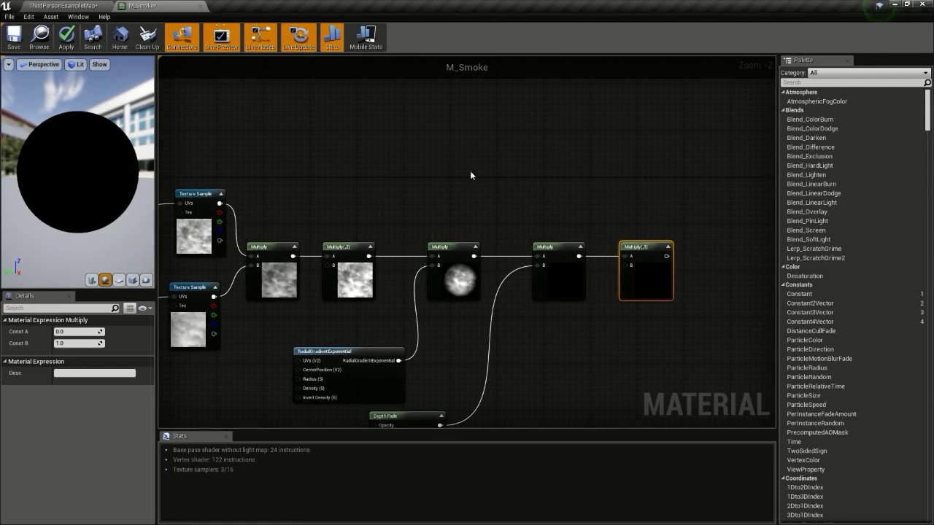
pyautogui.rightClick(434, 166)
pyautogui.write('particle')
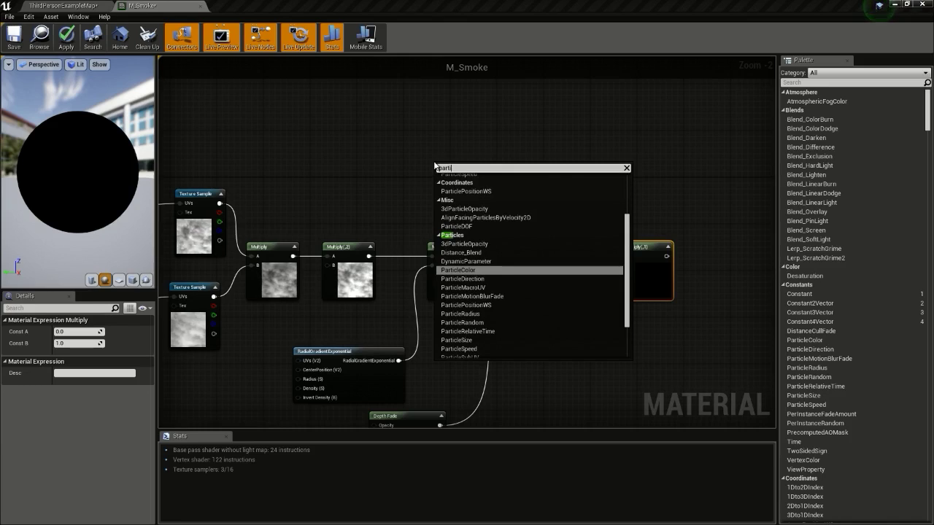
pyautogui.press('Return')
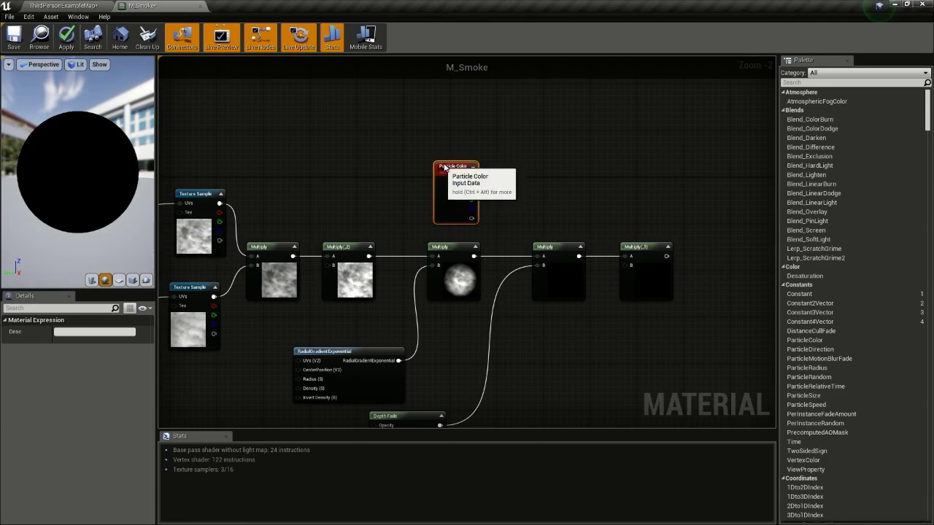
pyautogui.moveTo(444, 167); pyautogui.dragTo(467, 147)
pyautogui.moveTo(493, 199); pyautogui.dragTo(631, 272)
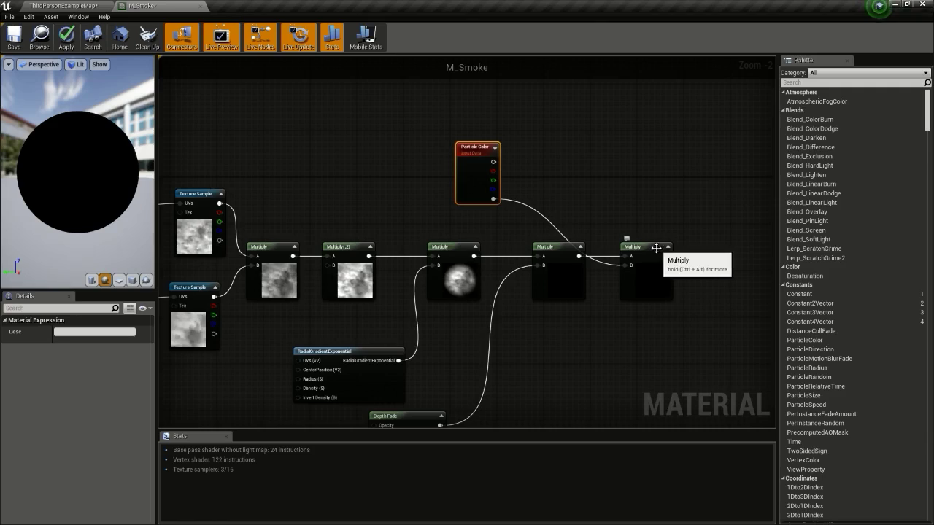
pyautogui.moveTo(656, 248); pyautogui.dragTo(579, 206, button='right')
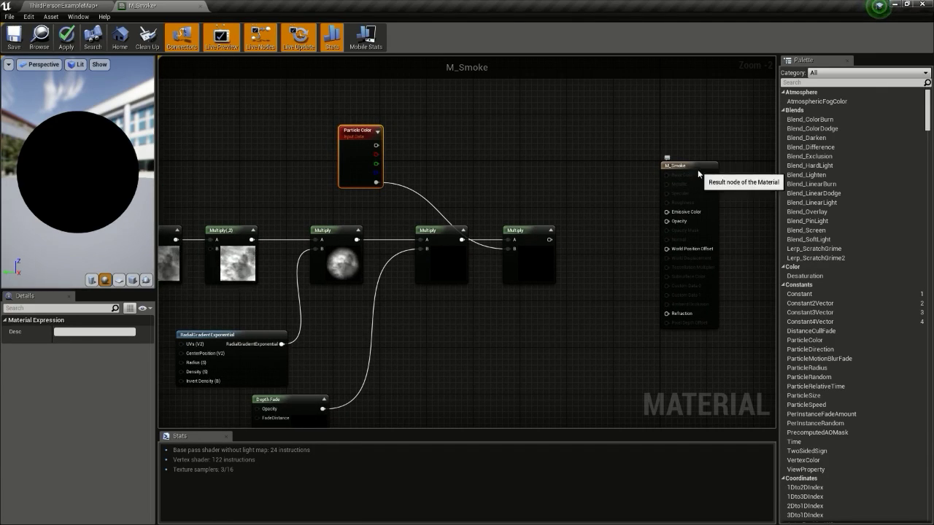
# Clamp the last Multiply's result between 0 and 1 and wire it into M_Smoke's Opacity.
pyautogui.moveTo(698, 174); pyautogui.dragTo(744, 162)
pyautogui.moveTo(547, 239); pyautogui.dragTo(602, 174)
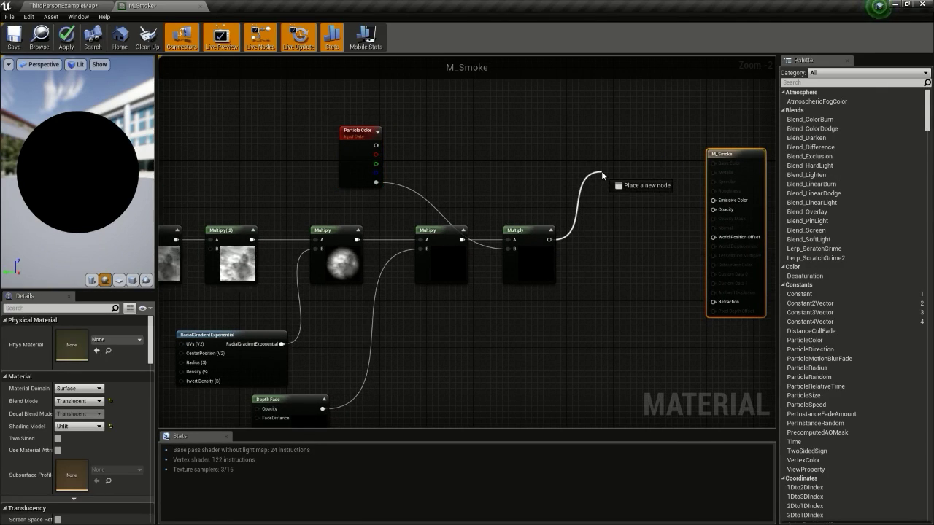
pyautogui.write('layer')
pyautogui.press('Escape')
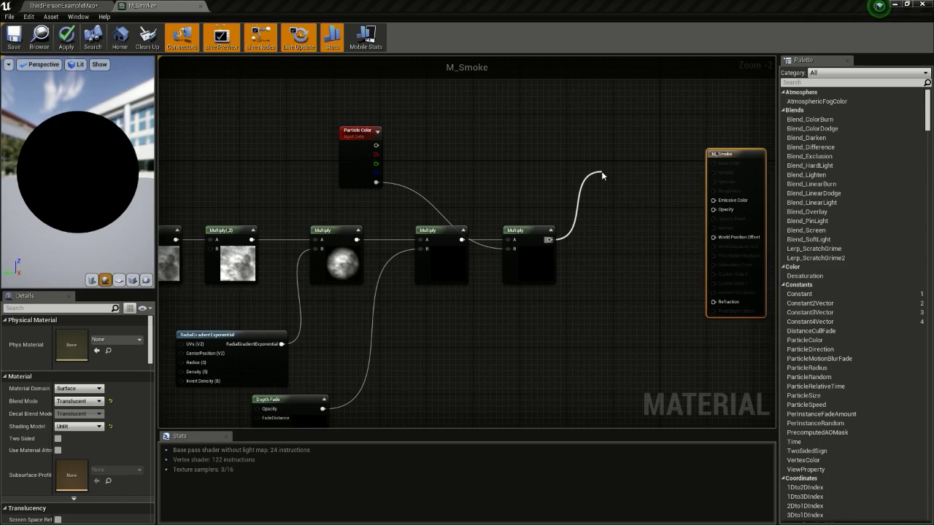
pyautogui.moveTo(626, 176)
pyautogui.mouseDown()
pyautogui.moveTo(619, 243)
pyautogui.moveTo(625, 230)
pyautogui.mouseUp()
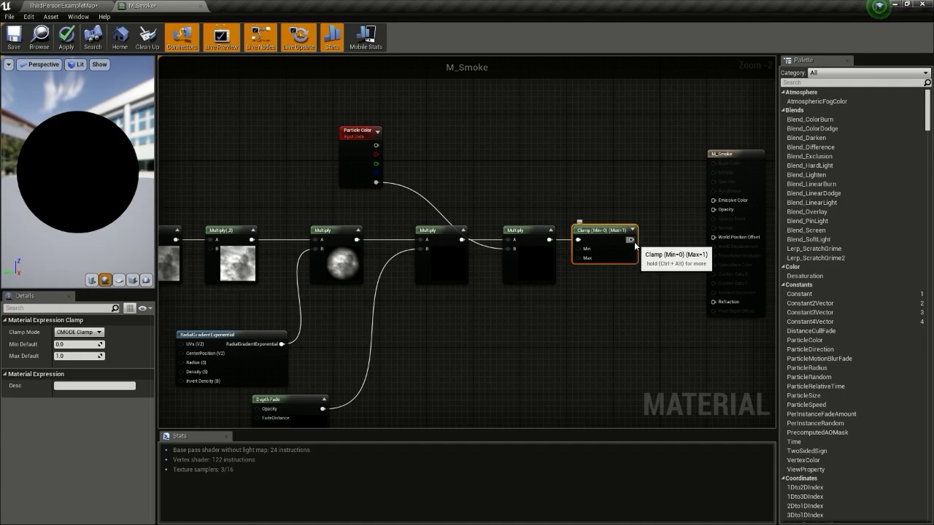
pyautogui.moveTo(635, 244); pyautogui.dragTo(722, 212)
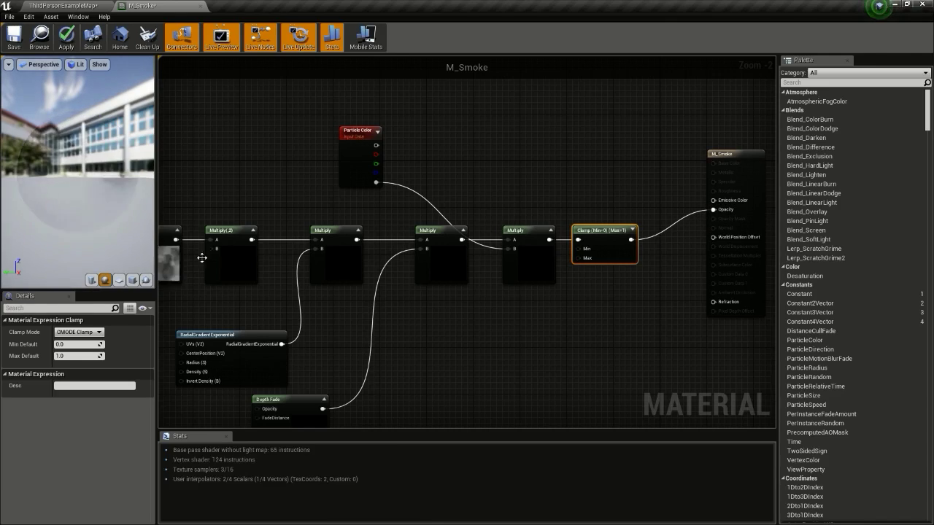
# Preview the material on a different mesh, tidy the graph, and check the smoke in the level.
pyautogui.click(132, 280)
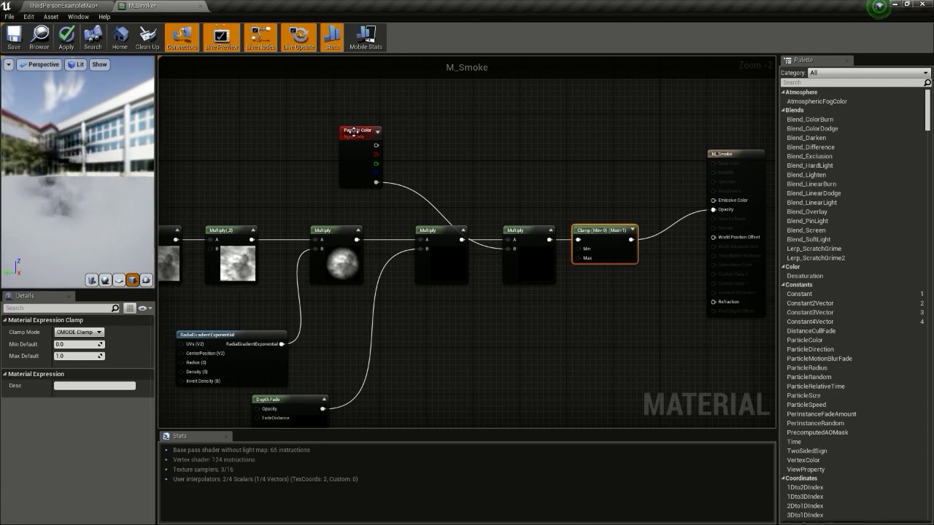
pyautogui.moveTo(357, 131); pyautogui.dragTo(322, 149)
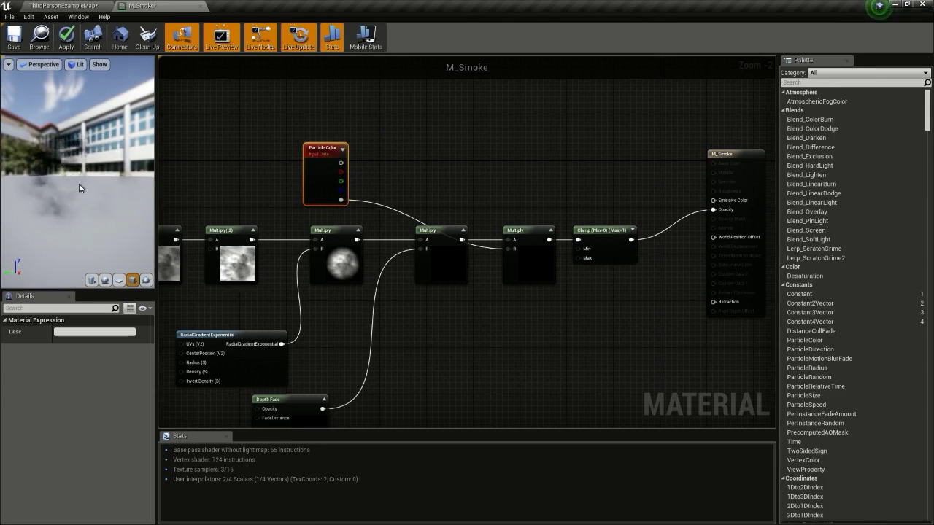
pyautogui.moveTo(423, 128); pyautogui.dragTo(466, 138, button='right')
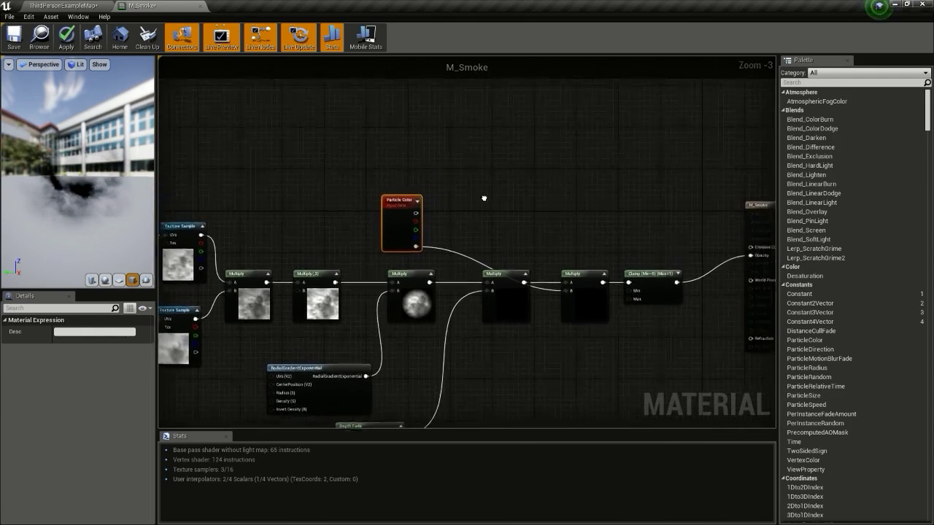
pyautogui.scroll(1, 596, 221)
pyautogui.scroll(-1, 543, 219)
pyautogui.scroll(-1, 538, 209)
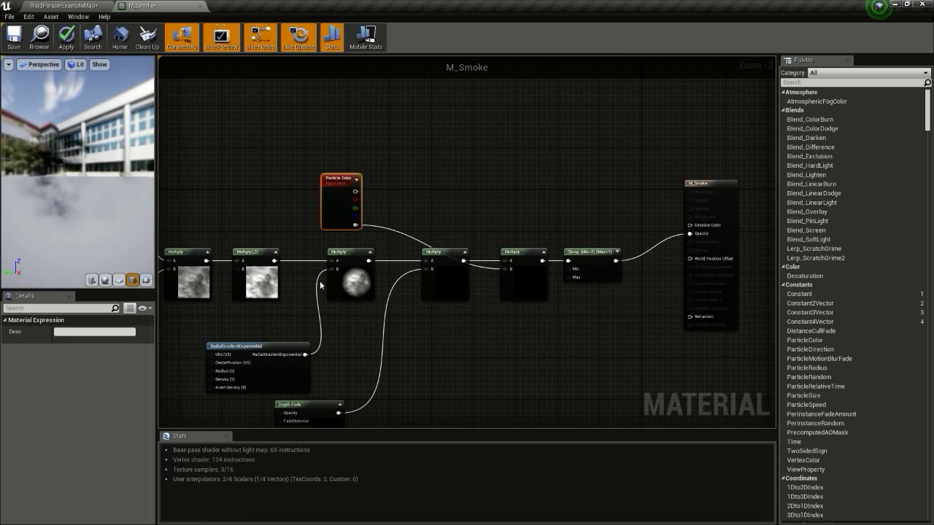
pyautogui.moveTo(509, 209); pyautogui.dragTo(519, 230, button='right')
pyautogui.scroll(1, 427, 281)
pyautogui.scroll(2, 438, 275)
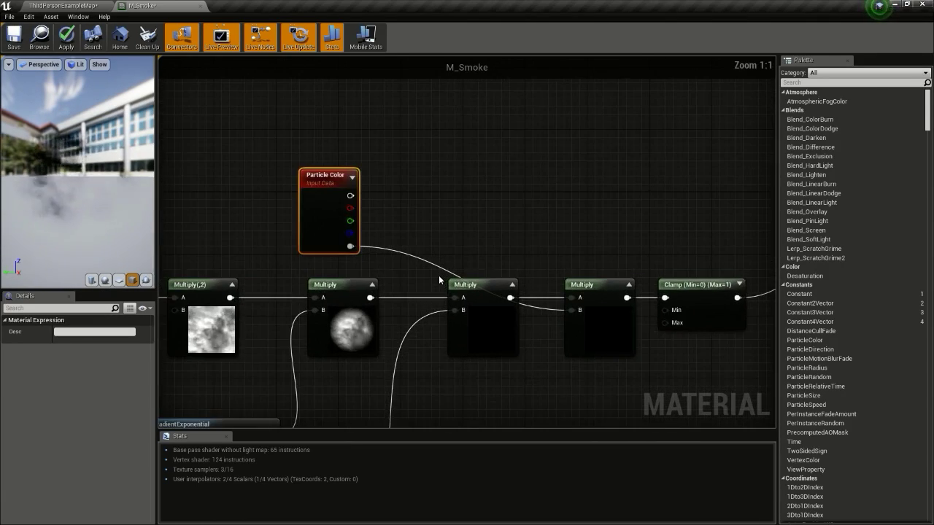
pyautogui.scroll(-2, 439, 275)
pyautogui.click(62, 5)
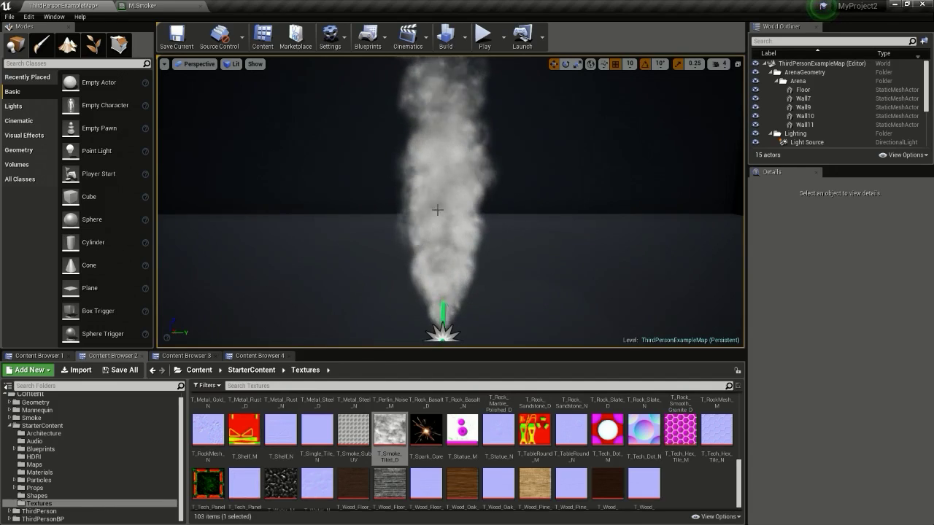
pyautogui.click(192, 5)
# Add a LinearGradient node above the smoke chain.
pyautogui.scroll(2, 511, 169)
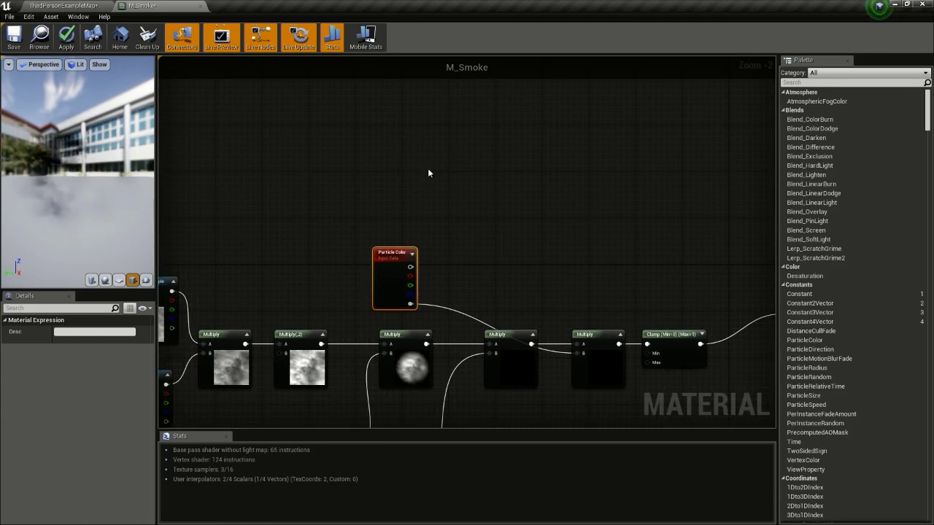
pyautogui.rightClick(378, 151)
pyautogui.write('linear')
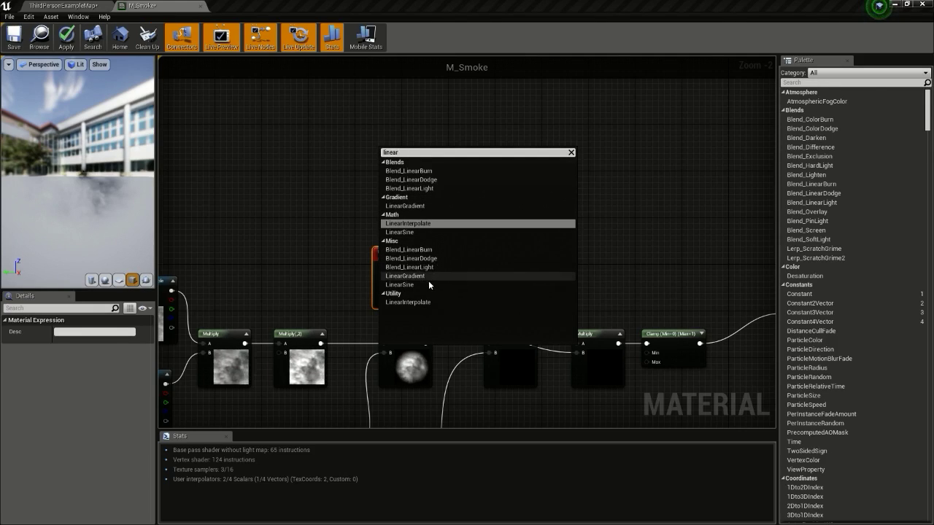
pyautogui.click(426, 276)
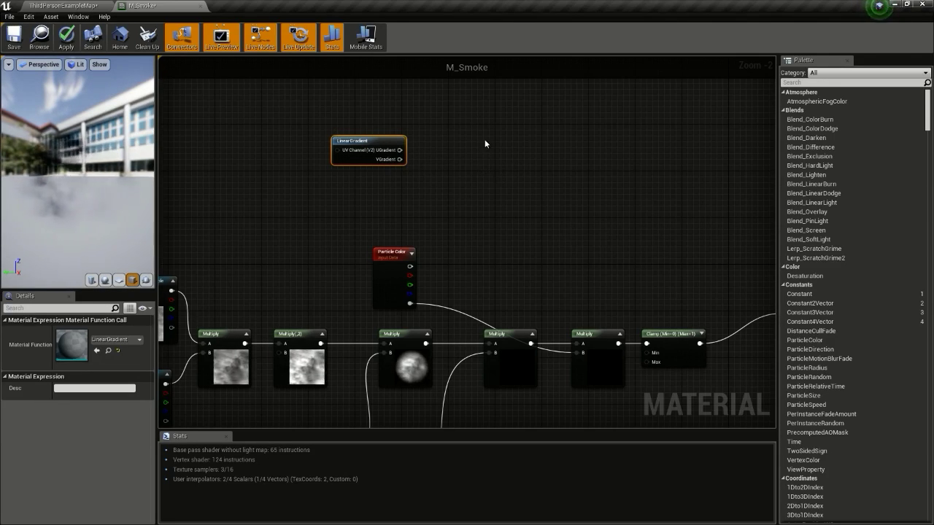
# Multiply the LinearGradient's gradient outputs together in a new Multiply node.
pyautogui.click(454, 146)
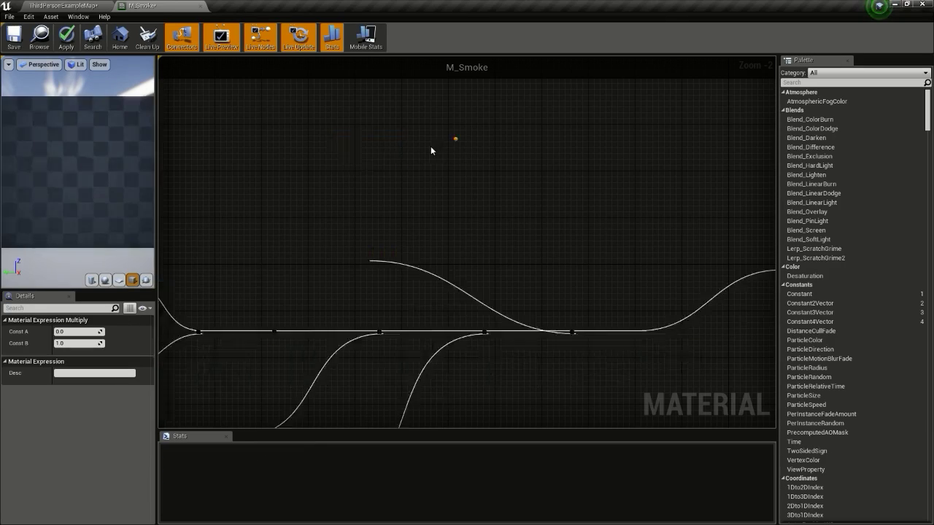
pyautogui.moveTo(400, 149); pyautogui.dragTo(459, 155)
pyautogui.rightClick(440, 158)
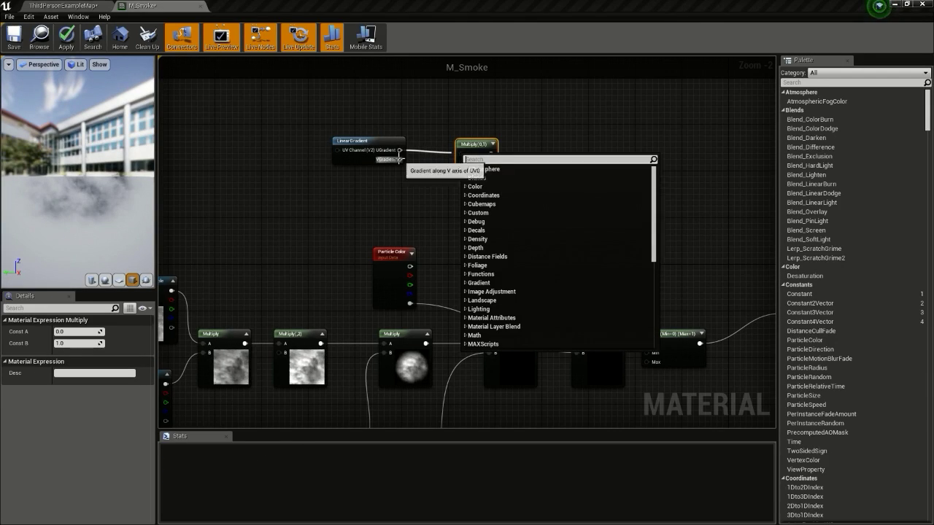
pyautogui.press('Escape')
pyautogui.moveTo(399, 159)
pyautogui.mouseDown()
pyautogui.moveTo(460, 160)
pyautogui.moveTo(474, 135)
pyautogui.mouseUp()
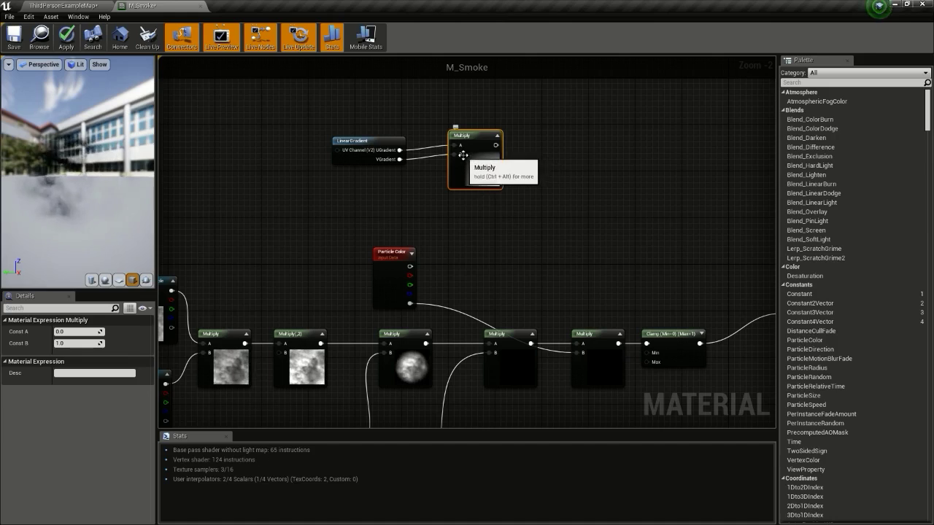
pyautogui.moveTo(466, 143); pyautogui.dragTo(464, 148)
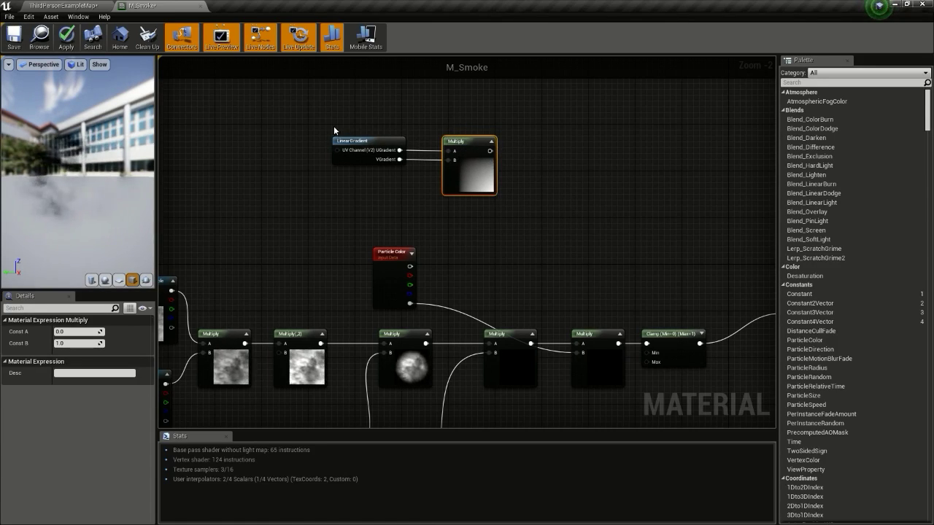
pyautogui.moveTo(334, 131); pyautogui.dragTo(458, 184)
pyautogui.moveTo(448, 150); pyautogui.dragTo(395, 150)
pyautogui.click(502, 143)
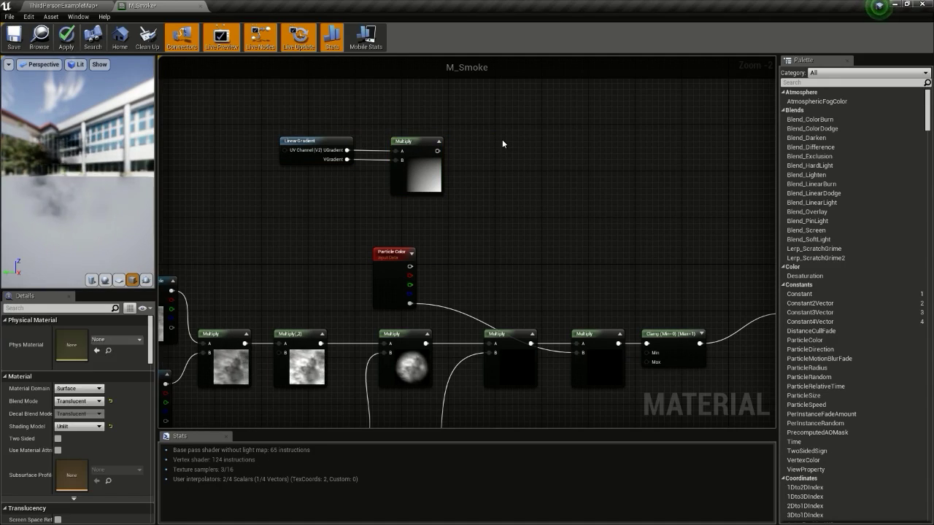
# Multiply the first product by a new Boost scalar parameter with default value 2.0.
pyautogui.click(494, 135)
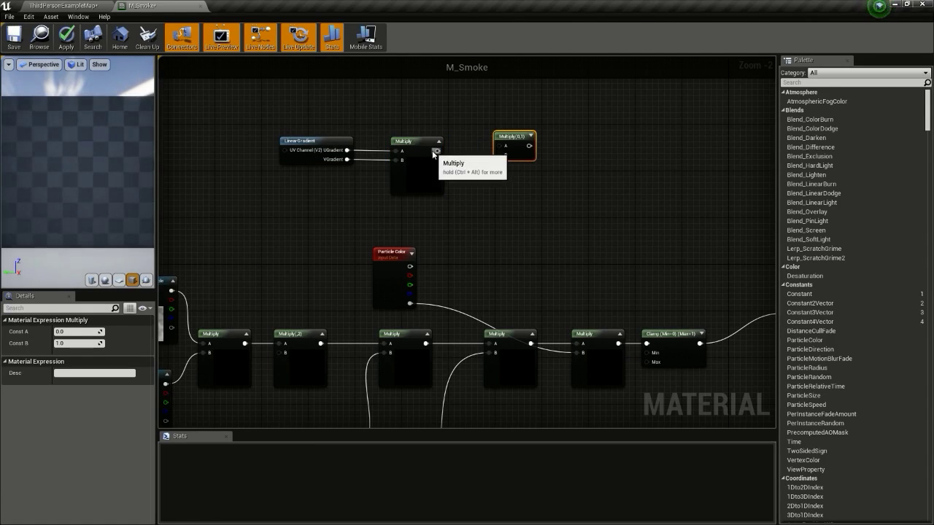
pyautogui.moveTo(437, 150); pyautogui.dragTo(502, 151)
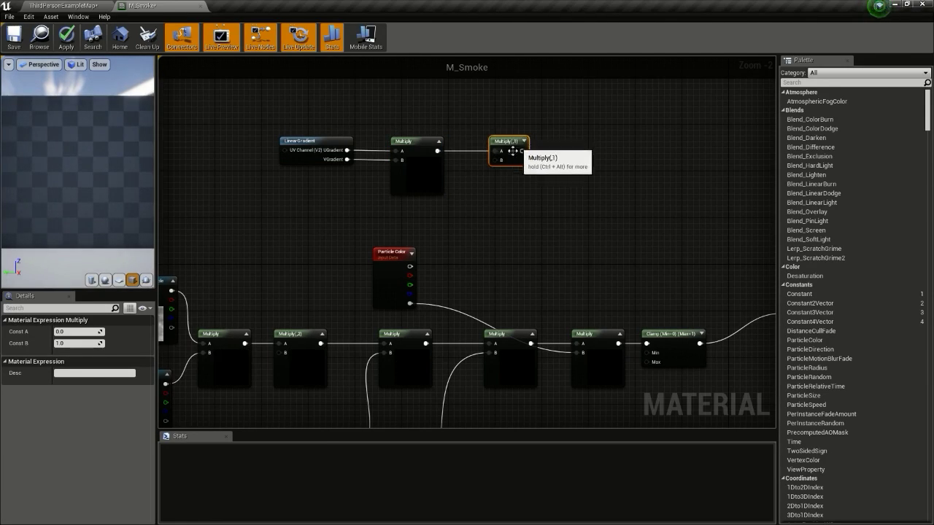
pyautogui.click(433, 217)
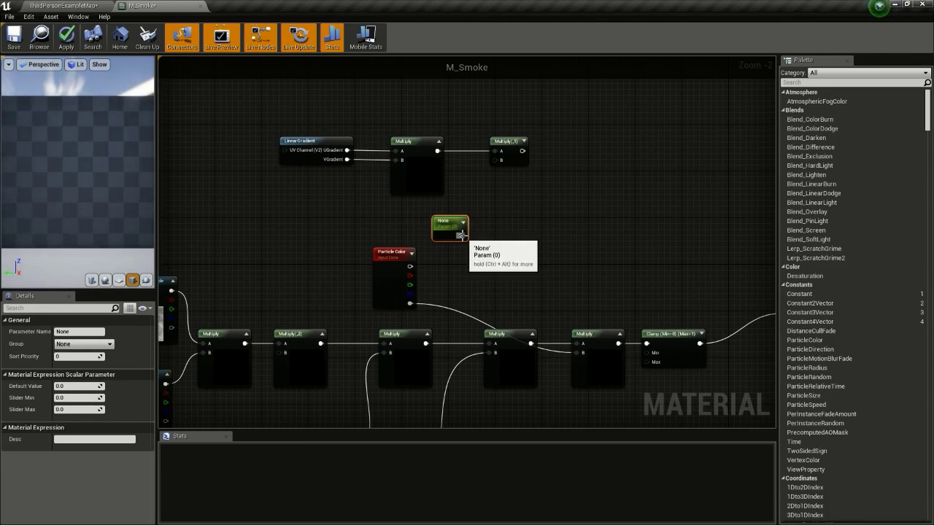
pyautogui.moveTo(461, 235)
pyautogui.mouseDown()
pyautogui.moveTo(502, 173)
pyautogui.moveTo(497, 161)
pyautogui.mouseUp()
pyautogui.write('Boost')
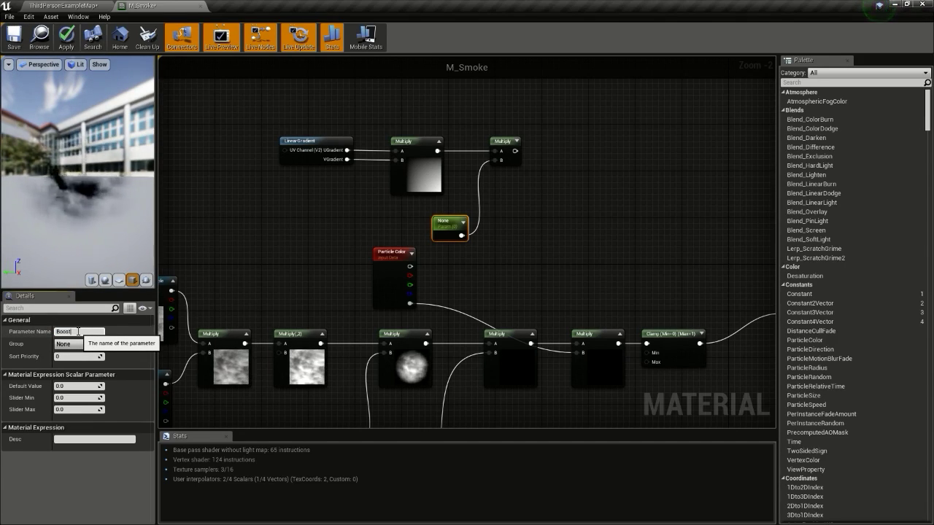
pyautogui.press('Return')
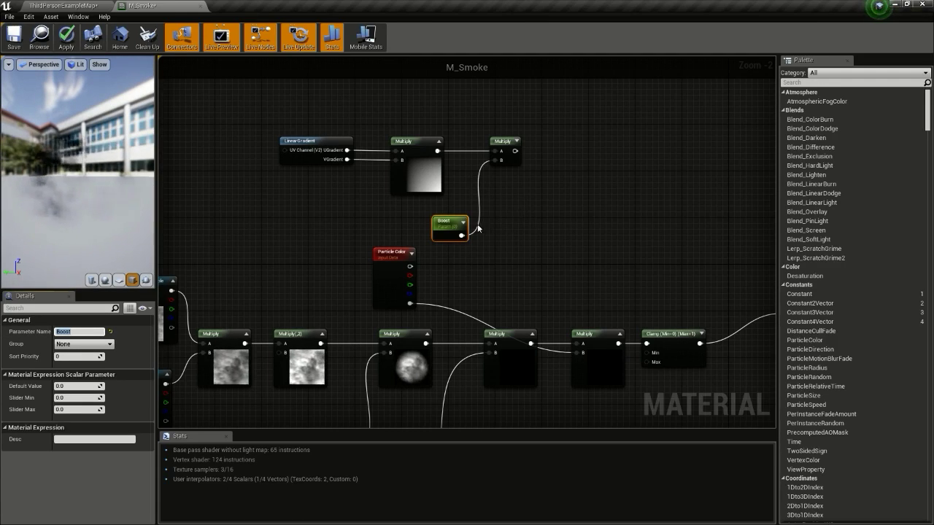
pyautogui.moveTo(447, 221); pyautogui.dragTo(409, 224)
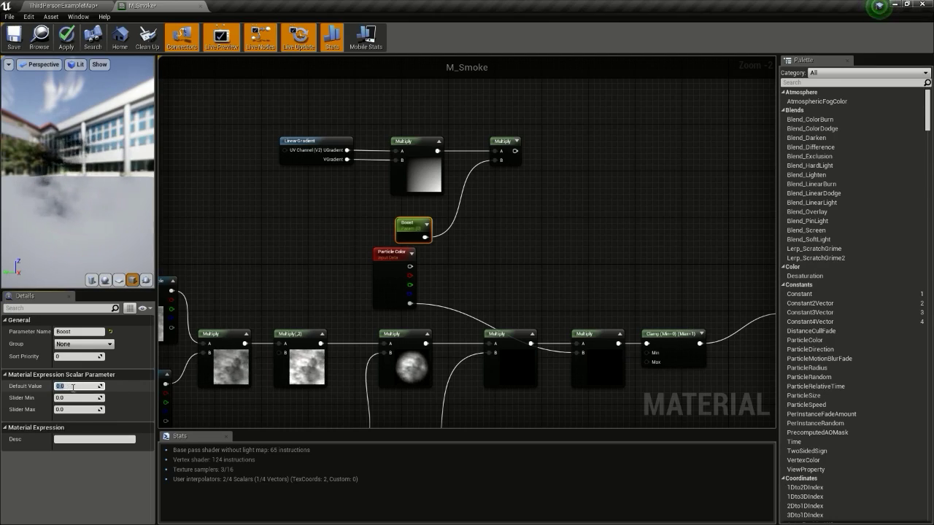
pyautogui.click(79, 386)
pyautogui.write('2')
pyautogui.press('Return')
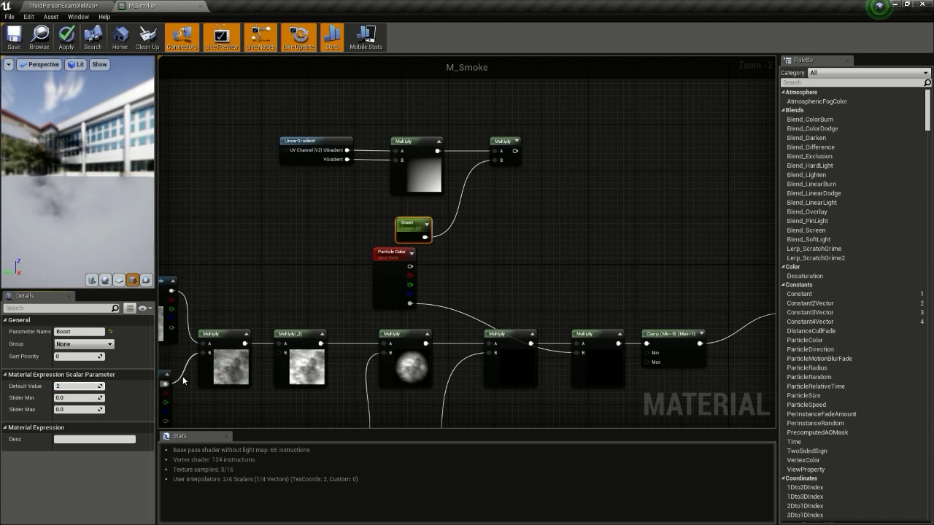
# Add a Clamp node after the Boost multiply and create another scalar parameter for its input.
pyautogui.rightClick(551, 163)
pyautogui.write('clam')
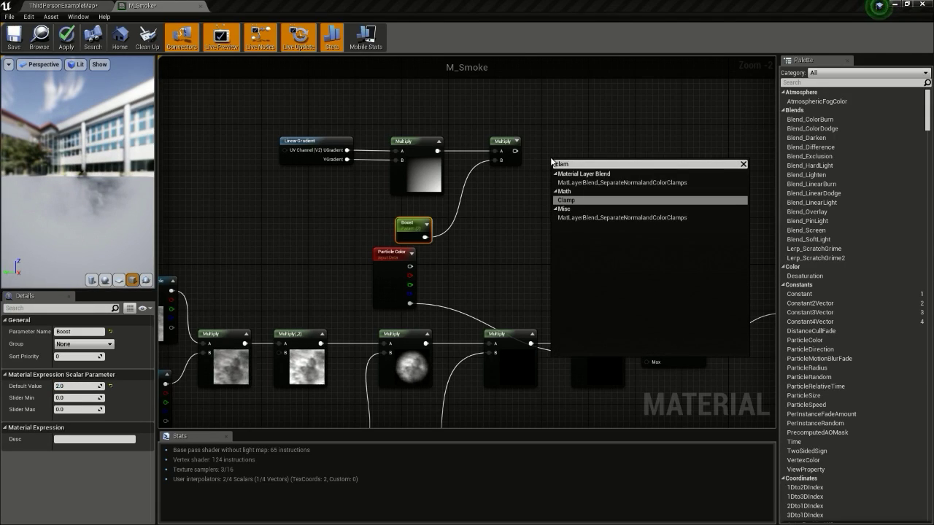
pyautogui.click(588, 200)
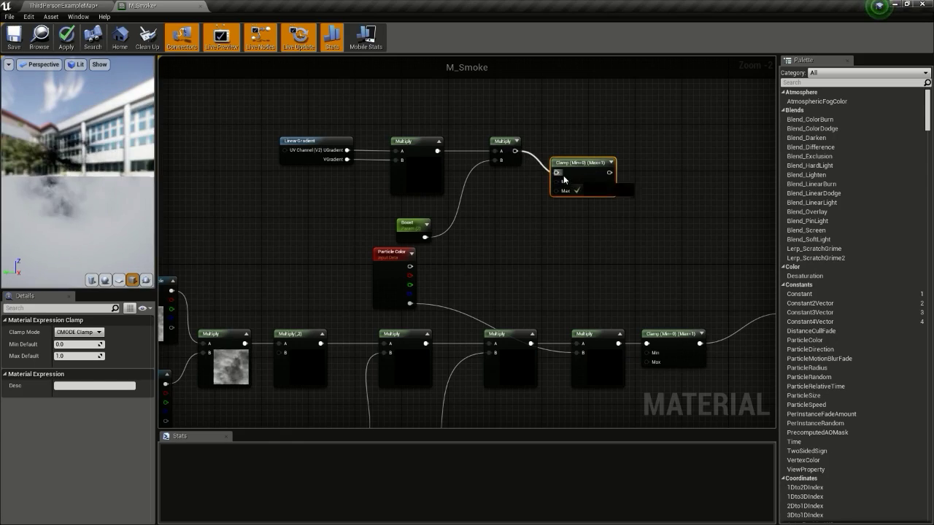
pyautogui.rightClick(557, 173)
pyautogui.press('Escape')
pyautogui.moveTo(557, 173)
pyautogui.keyDown('ctrl'); pyautogui.mouseDown()
pyautogui.moveTo(545, 173)
pyautogui.moveTo(587, 151)
pyautogui.mouseUp(); pyautogui.keyUp('ctrl')
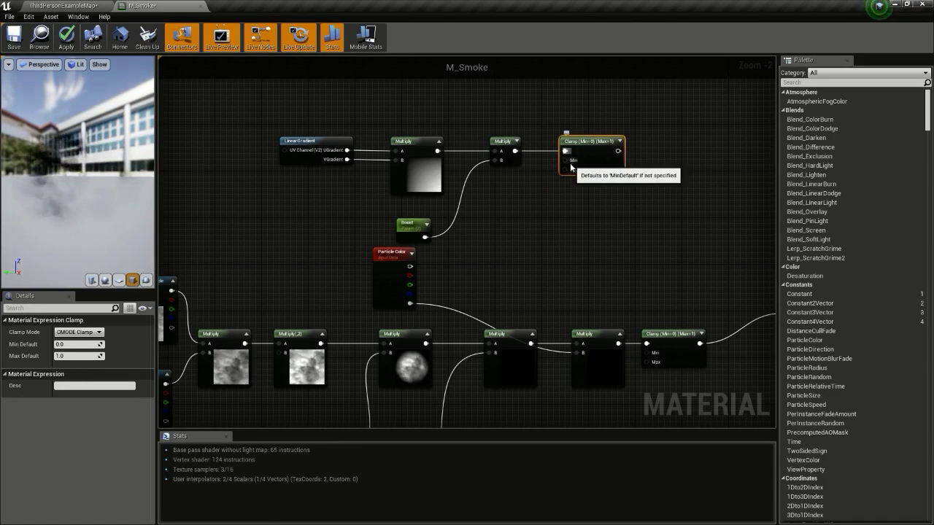
pyautogui.click(475, 232)
# Wire the new parameter into the Clamp as Min, with default 0.5 and slider range 0.0 to 1.0.
pyautogui.moveTo(503, 252); pyautogui.dragTo(565, 161)
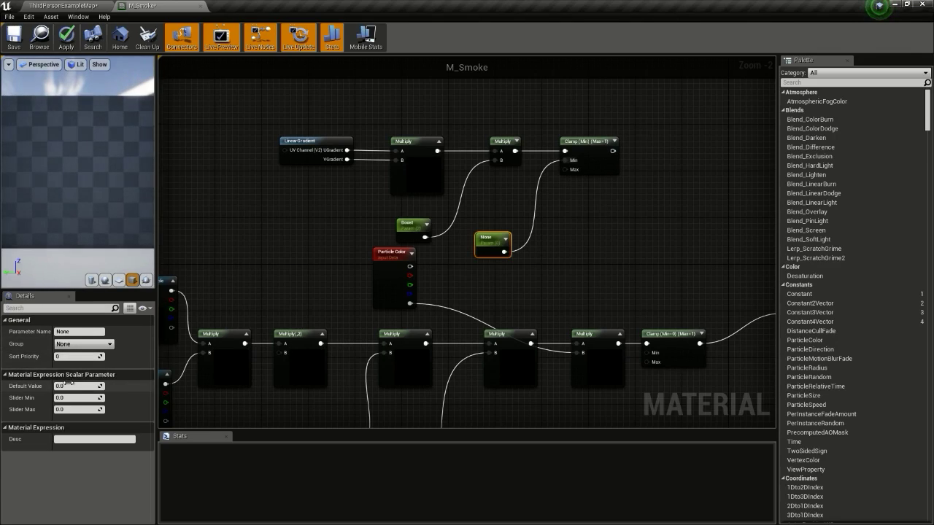
pyautogui.click(73, 332)
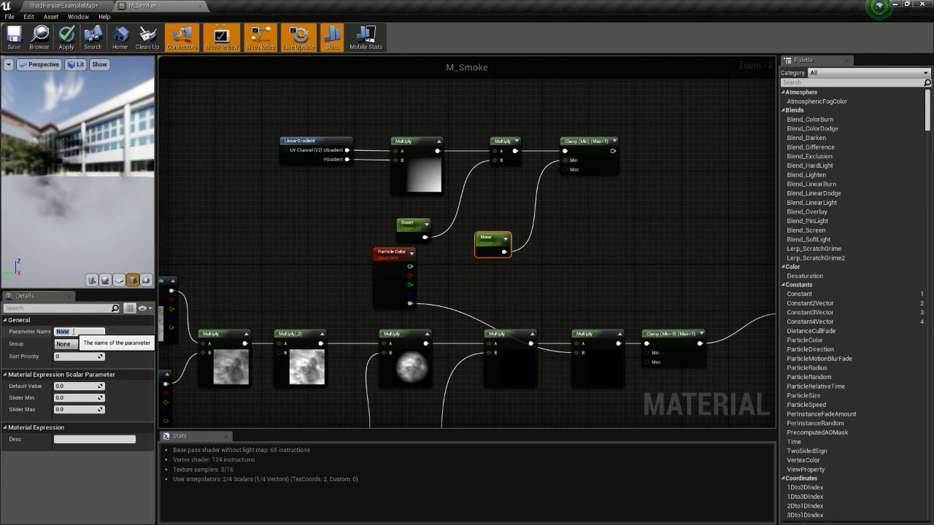
pyautogui.write('Min')
pyautogui.press('Return')
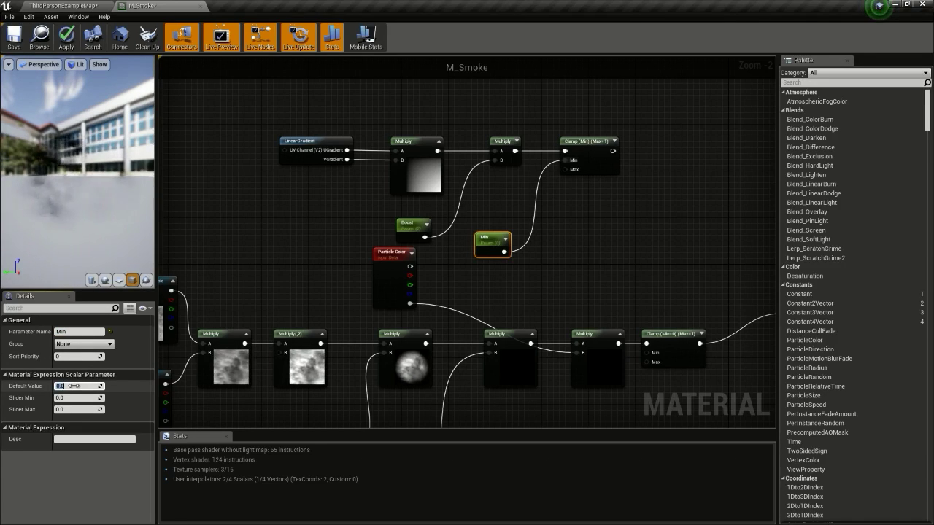
pyautogui.click(76, 399)
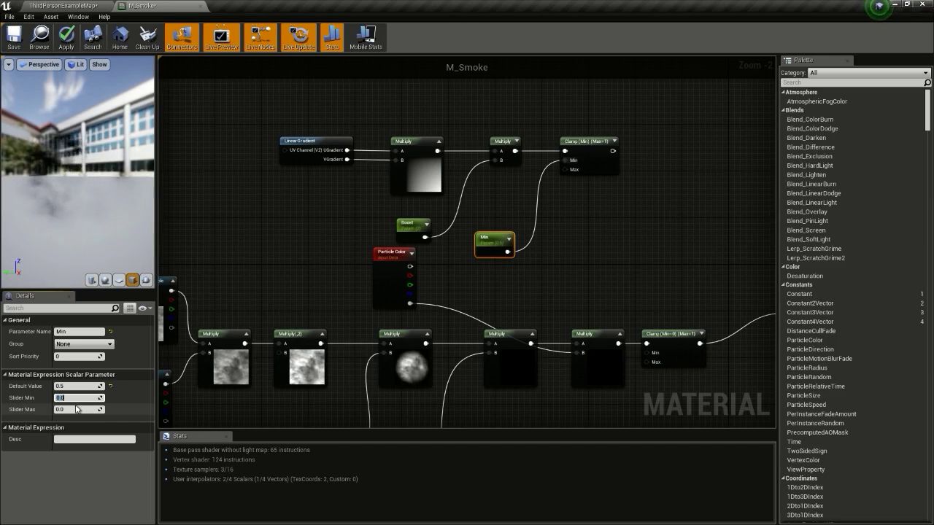
pyautogui.click(77, 409)
pyautogui.write('1')
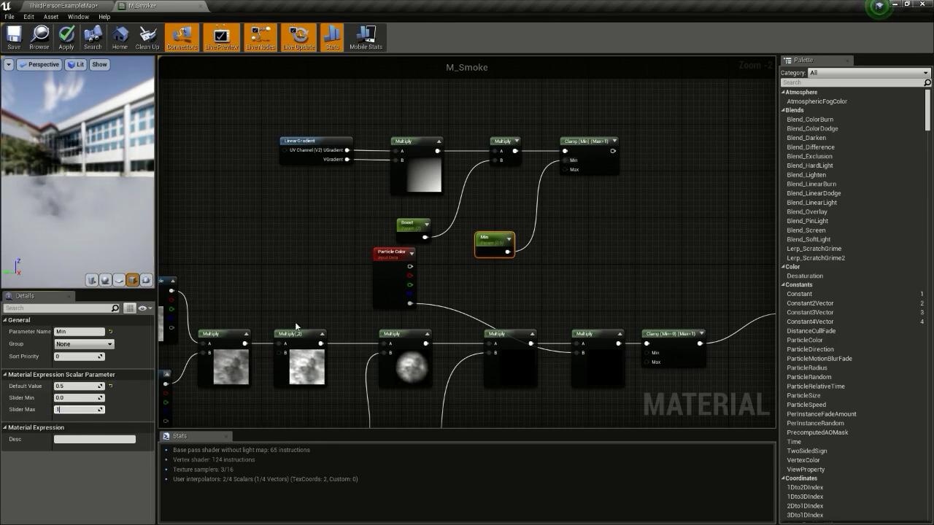
pyautogui.press('Return')
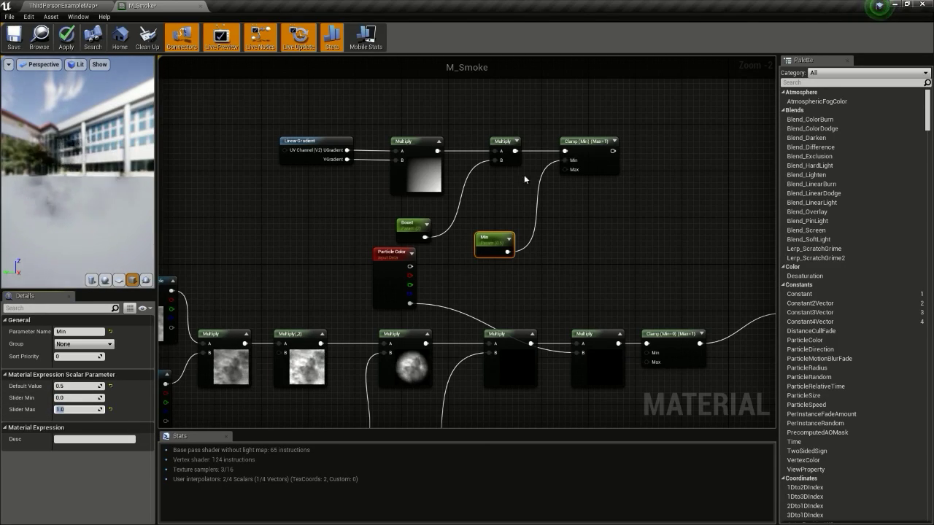
# Inspect the Clamp node and Min parameter, then bring the M_Smoke result node into view.
pyautogui.click(531, 186)
pyautogui.click(588, 157)
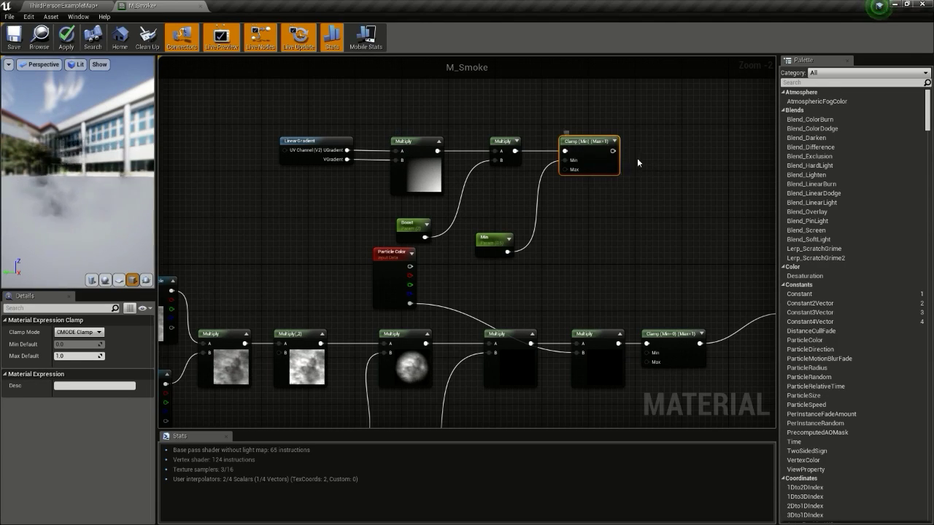
pyautogui.click(484, 238)
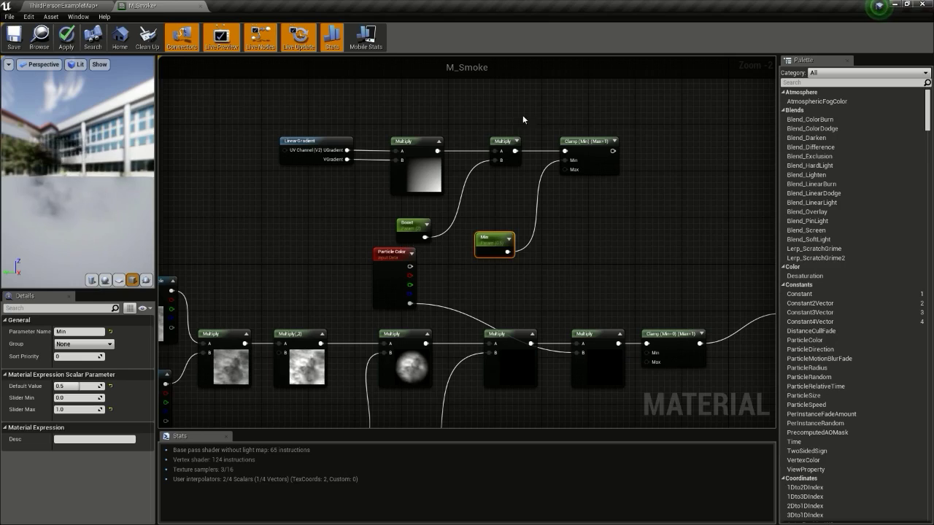
pyautogui.press('Home')
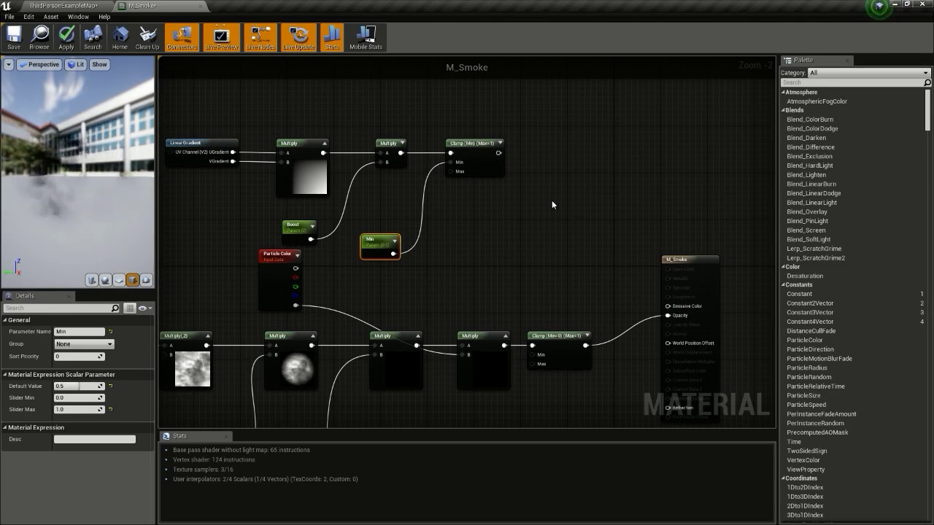
# Feed Clamp output times Particle Color into Emissive Color, then go back to the level editor.
pyautogui.click(550, 193)
pyautogui.moveTo(502, 155); pyautogui.dragTo(554, 193)
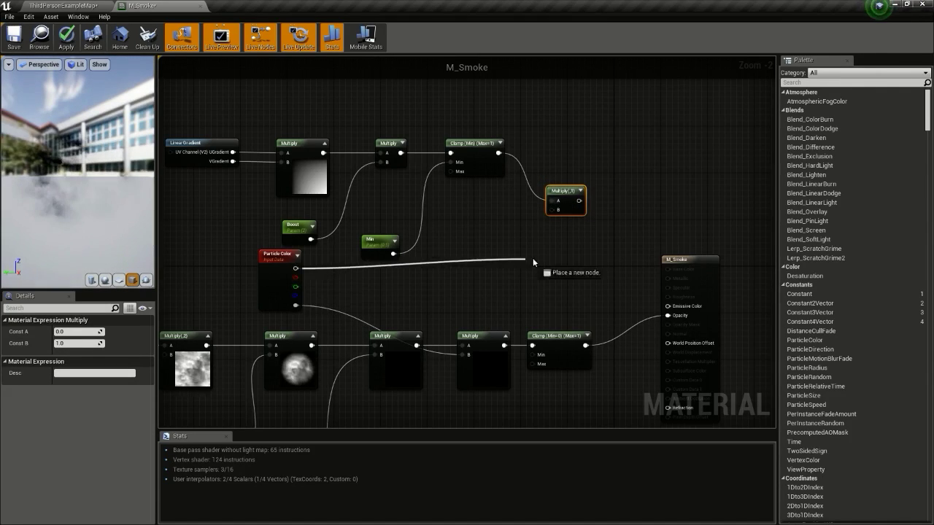
pyautogui.moveTo(295, 268); pyautogui.dragTo(558, 211)
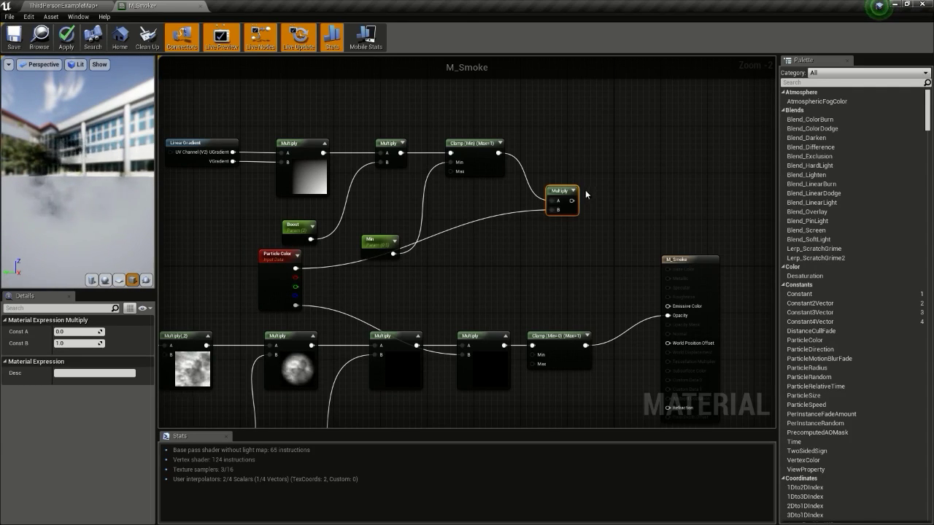
pyautogui.moveTo(572, 201); pyautogui.dragTo(674, 306)
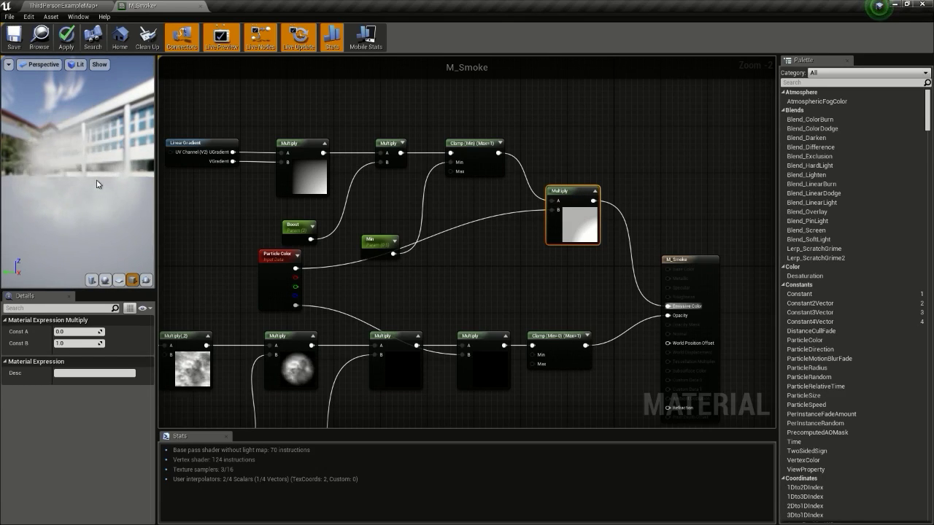
pyautogui.click(96, 4)
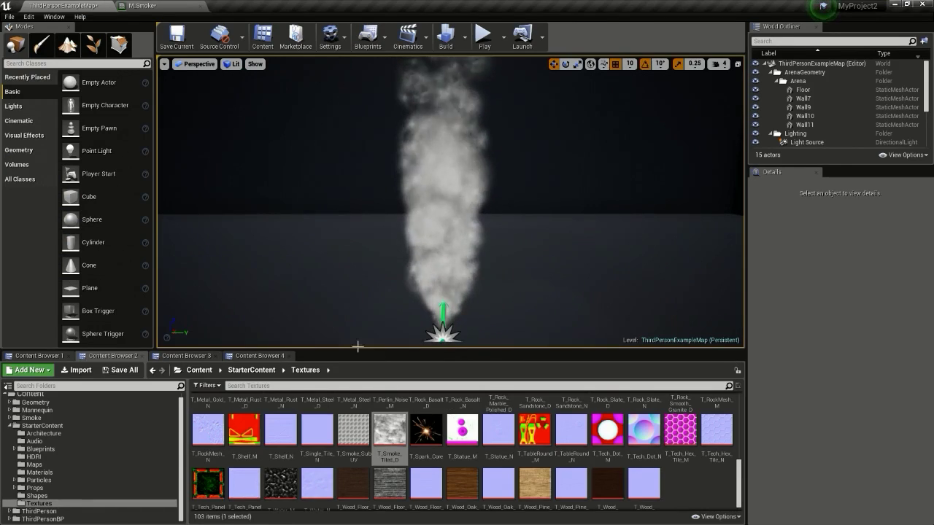
# Create a particle system named P_Smoke in the Smoke folder and open it in Cascade.
pyautogui.click(276, 356)
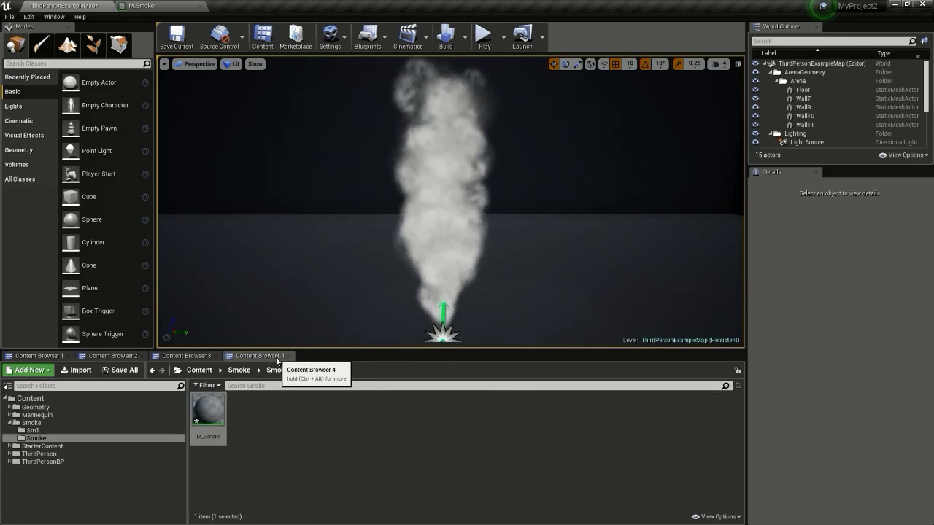
pyautogui.rightClick(271, 414)
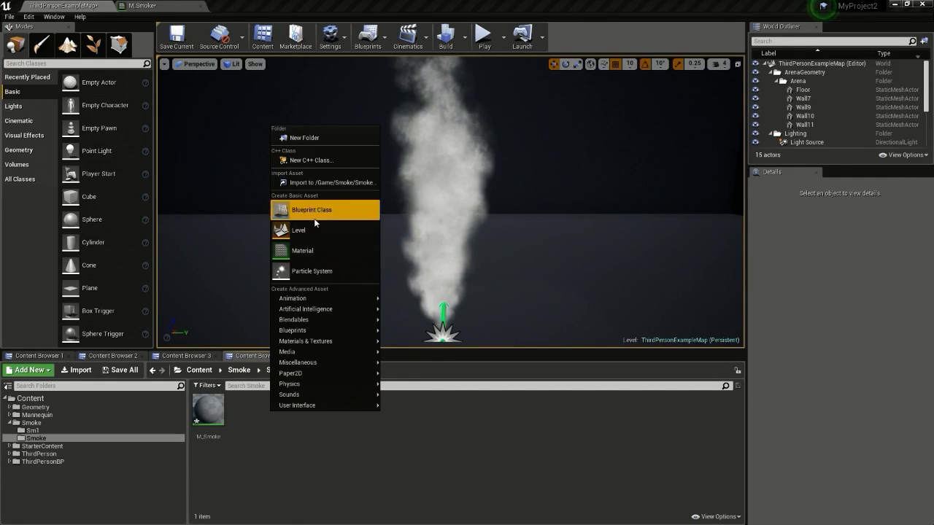
pyautogui.click(321, 273)
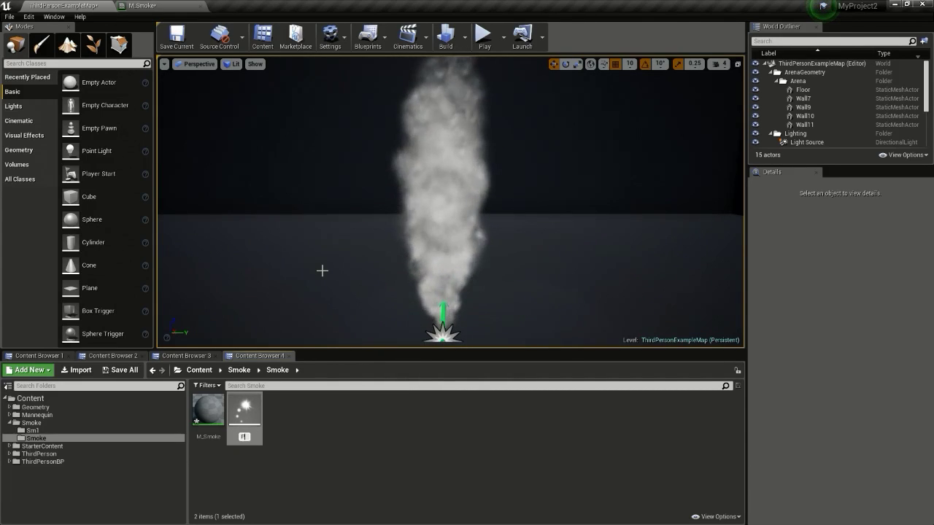
pyautogui.write('P_Smoke')
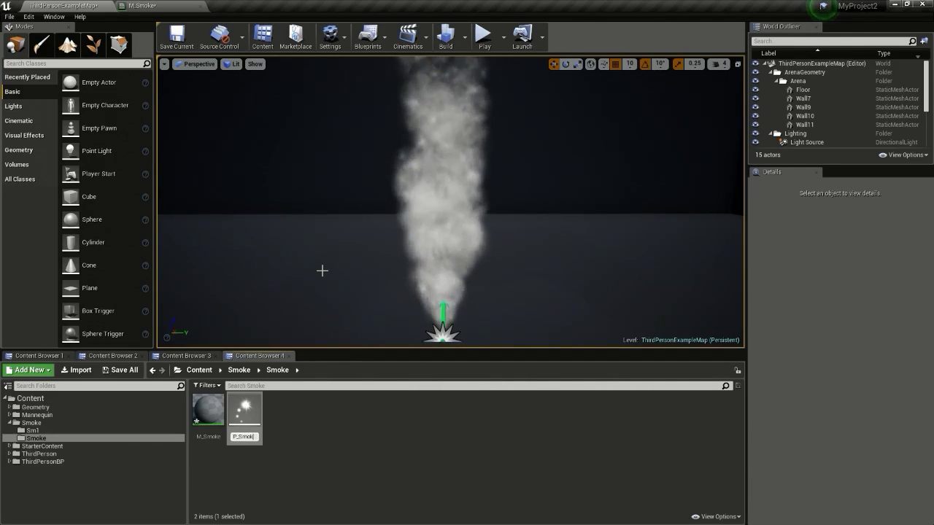
pyautogui.press('Return')
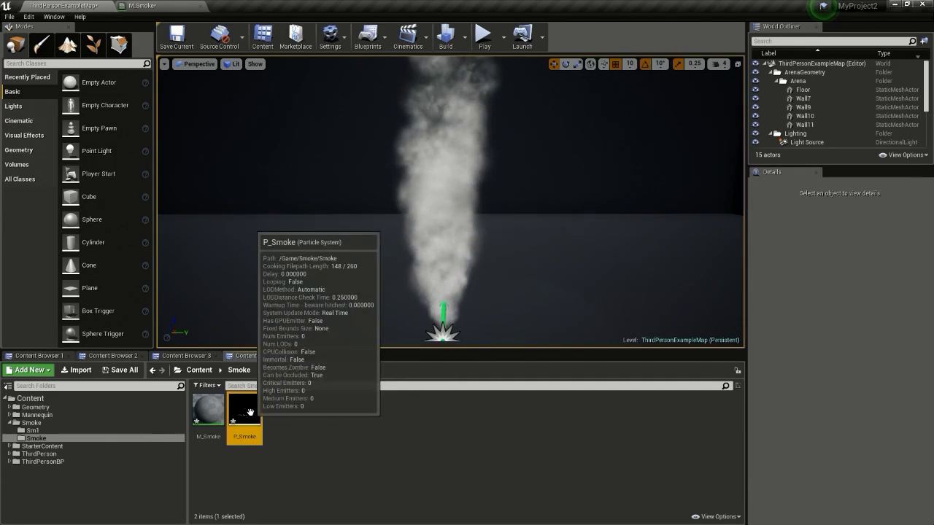
pyautogui.doubleClick(248, 412)
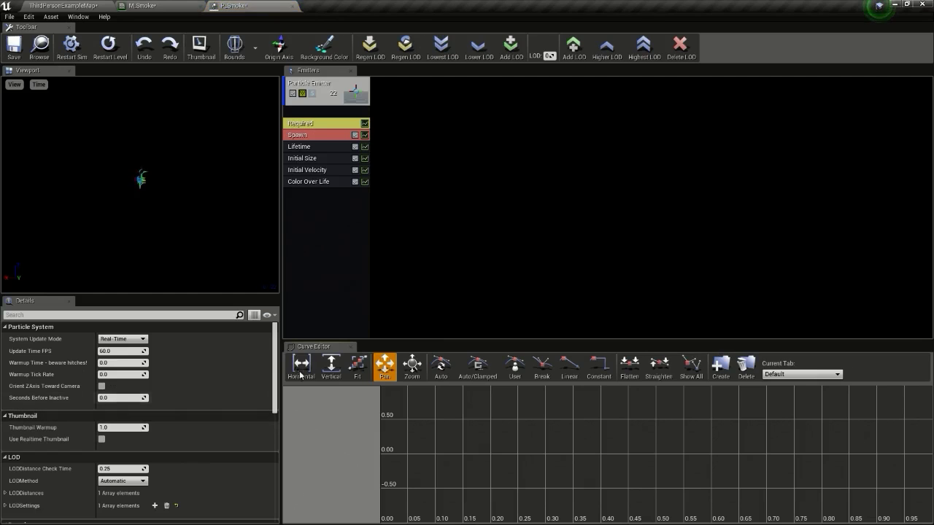
# Create M_Smoke_Inst from M_Smoke and set it as the emitter's Required material.
pyautogui.click(327, 125)
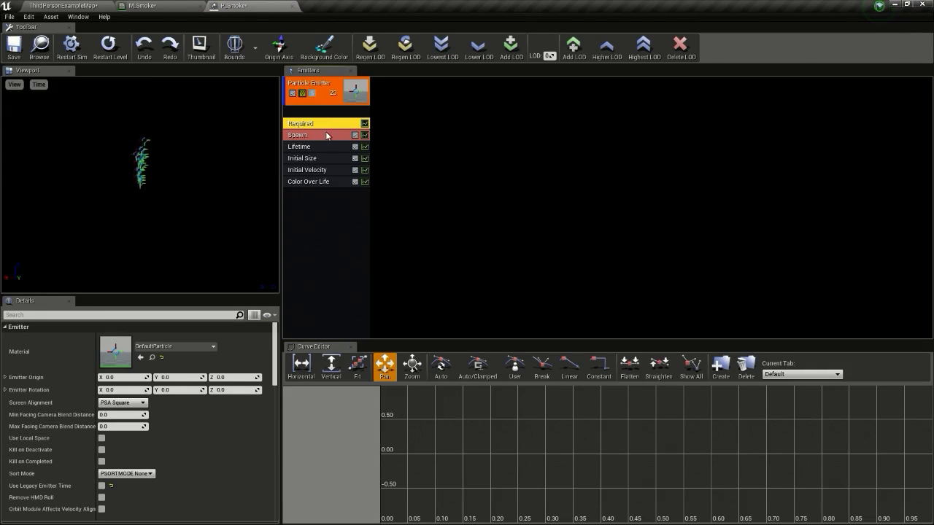
pyautogui.click(78, 5)
pyautogui.rightClick(210, 413)
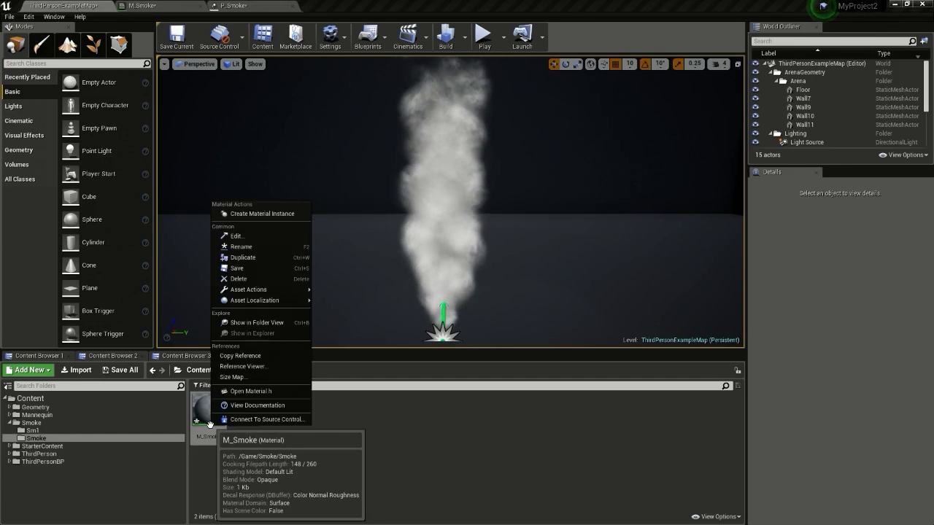
pyautogui.click(262, 214)
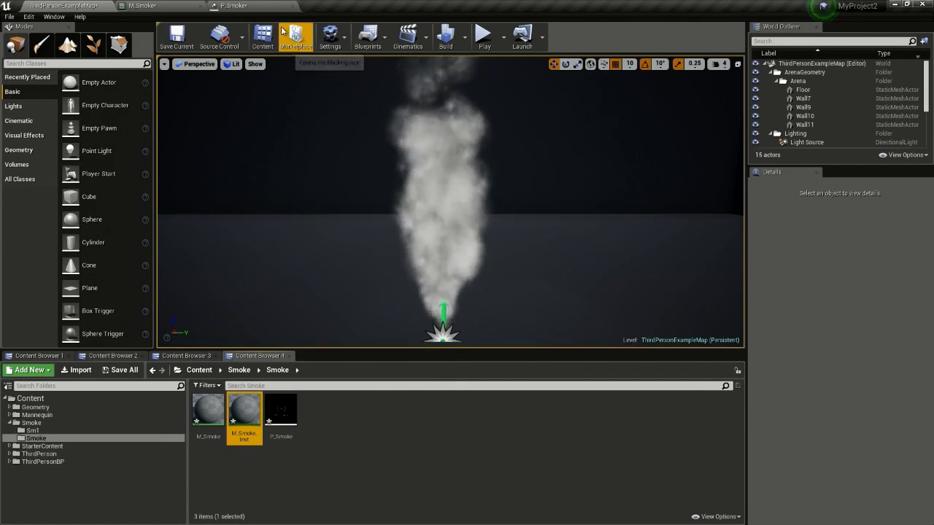
pyautogui.click(234, 5)
pyautogui.click(140, 357)
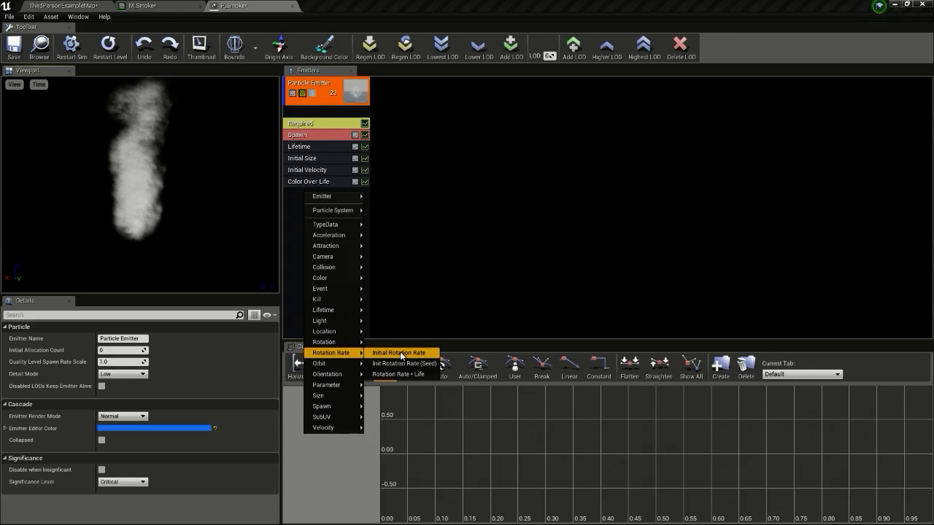
pyautogui.moveTo(333, 342)
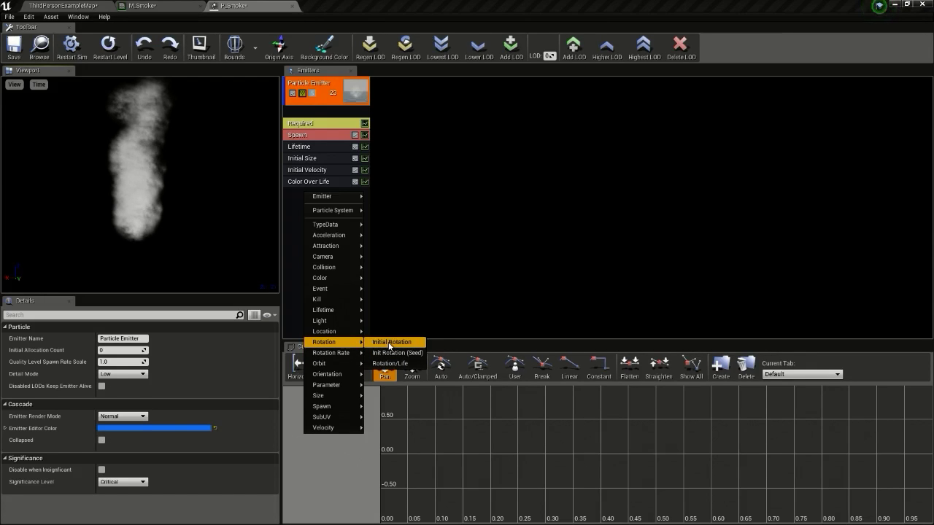
# Add an Initial Rotation module and expand its Start Rotation distribution to show Min 0.0 and Max 1.0.
pyautogui.click(391, 343)
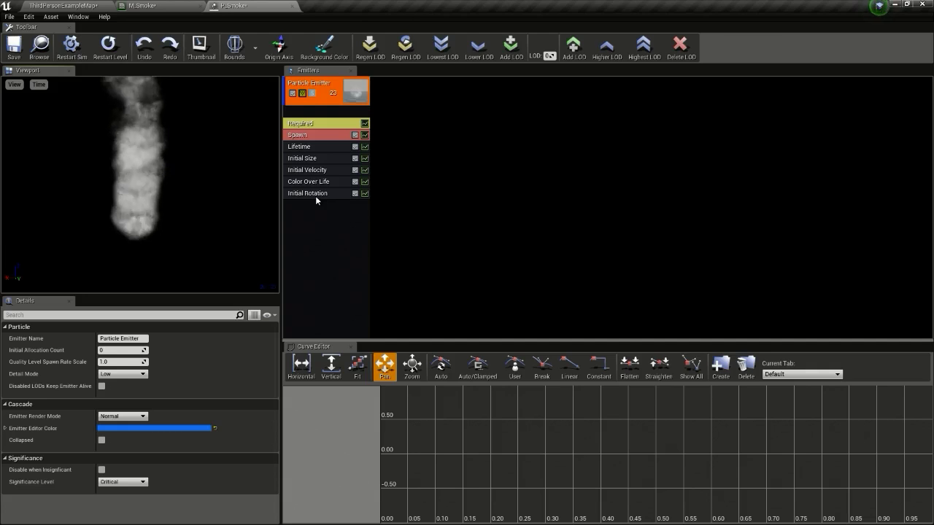
pyautogui.click(315, 195)
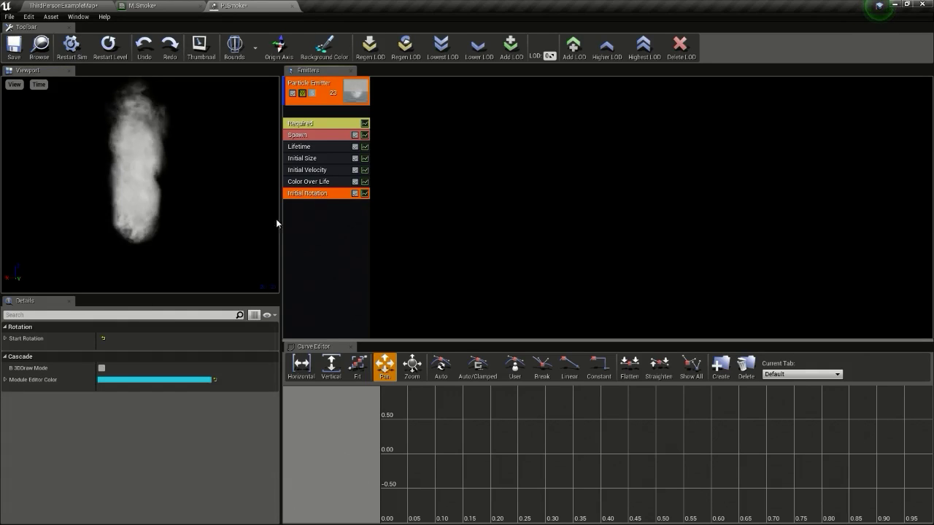
pyautogui.click(4, 339)
pyautogui.click(10, 351)
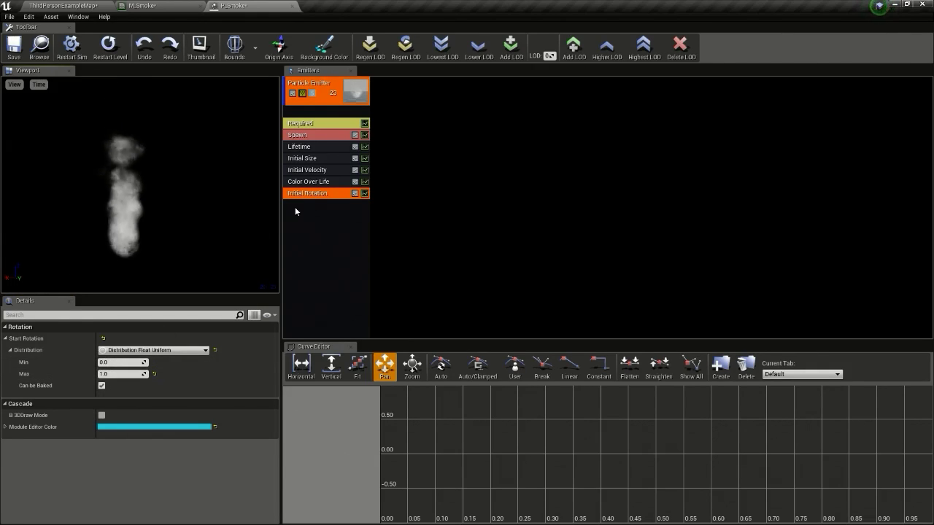
# Lock the Initial Size axes and set Start Size Max X to 80 and Min X to 75.
pyautogui.click(313, 159)
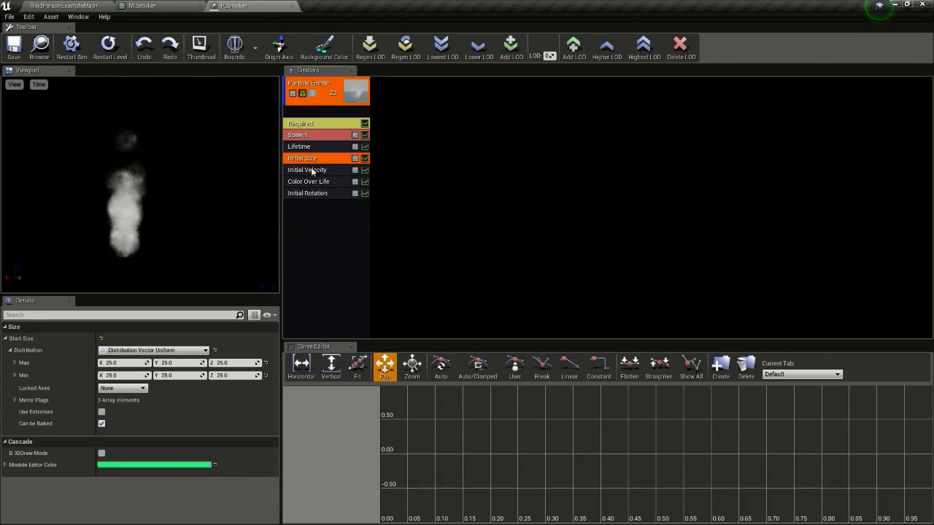
pyautogui.click(115, 388)
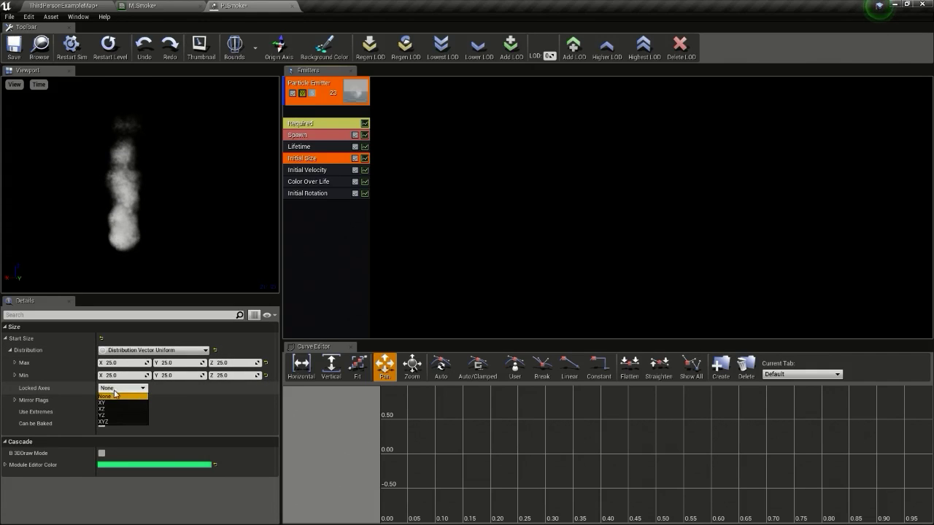
pyautogui.click(111, 423)
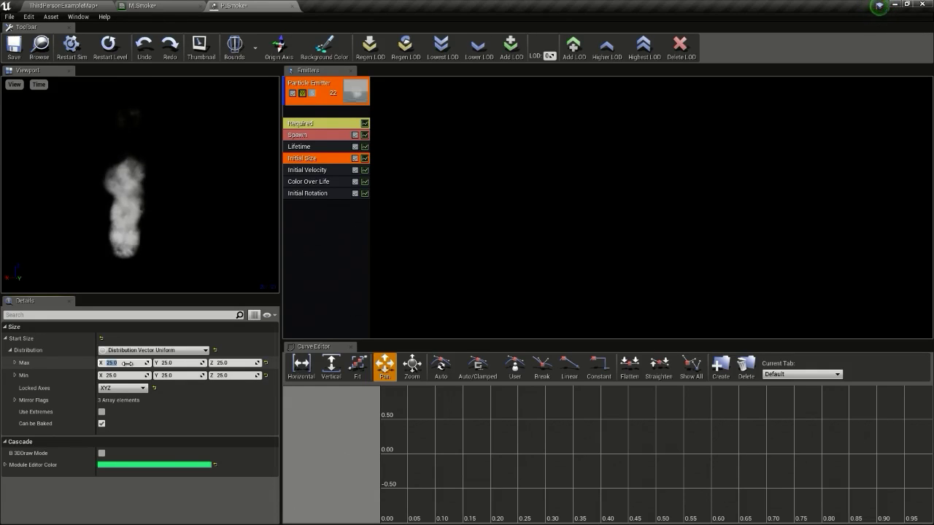
pyautogui.press('BackSpace')
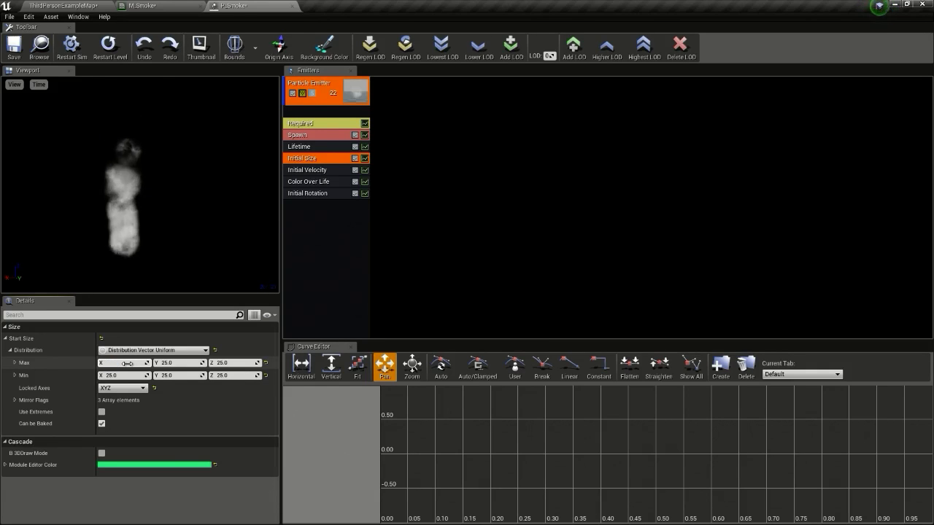
pyautogui.write('80')
pyautogui.click(127, 375)
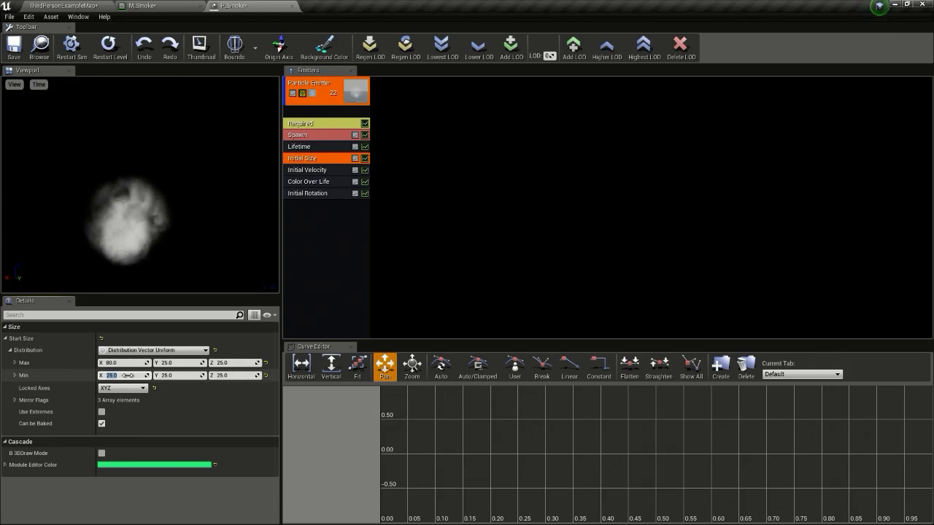
pyautogui.write('7')
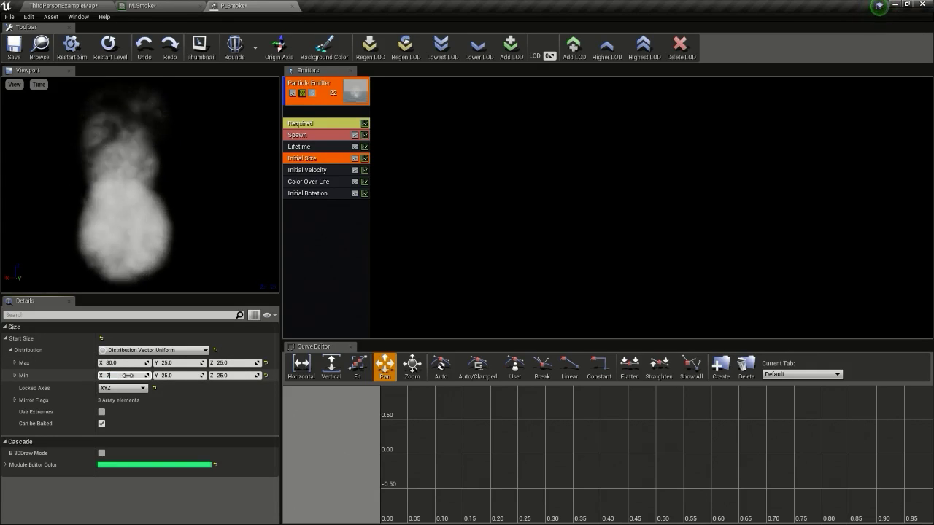
pyautogui.write('5')
pyautogui.press('Return')
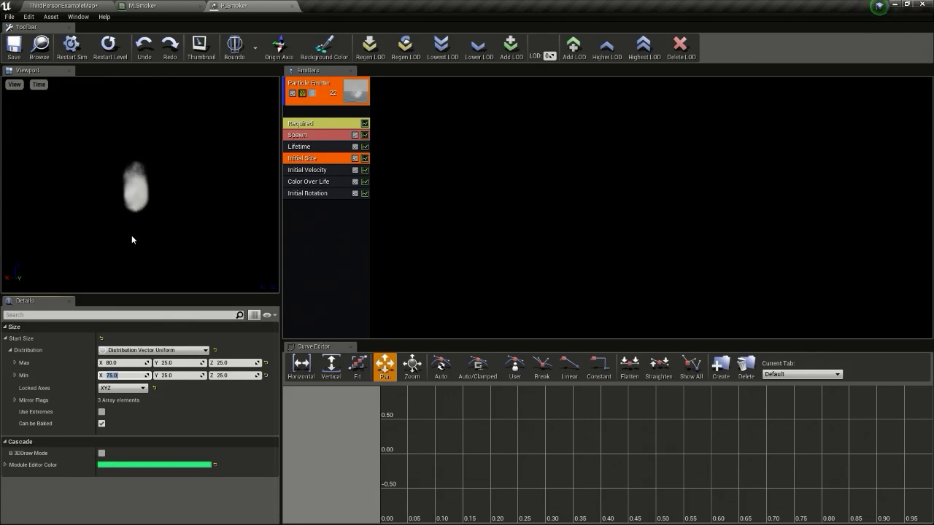
pyautogui.click(310, 147)
# Set the Lifetime module's range to Min 4.9 and Max 5 seconds.
pyautogui.click(114, 362)
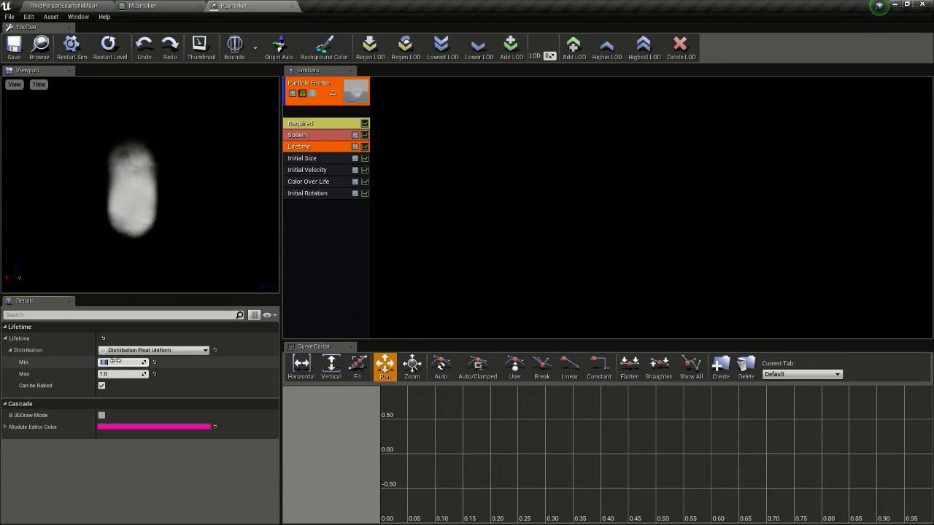
pyautogui.write('4')
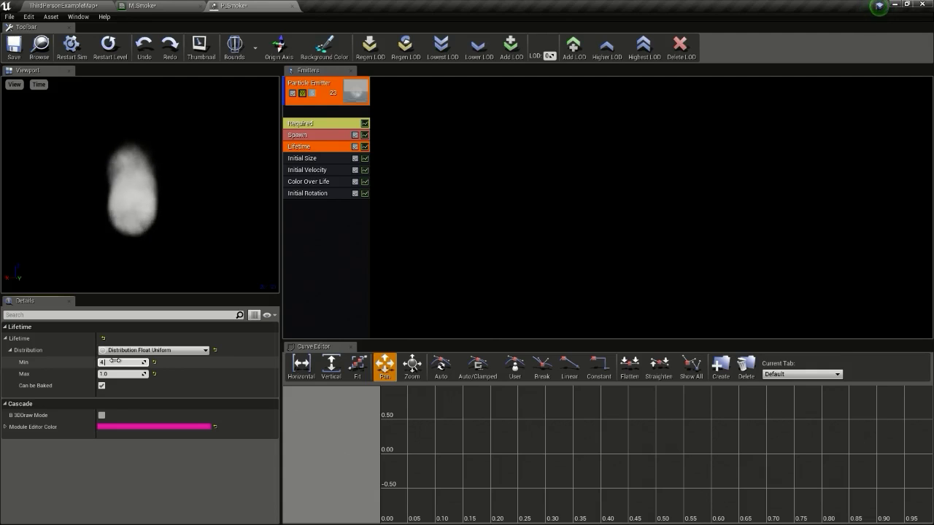
pyautogui.write('.9')
pyautogui.click(113, 373)
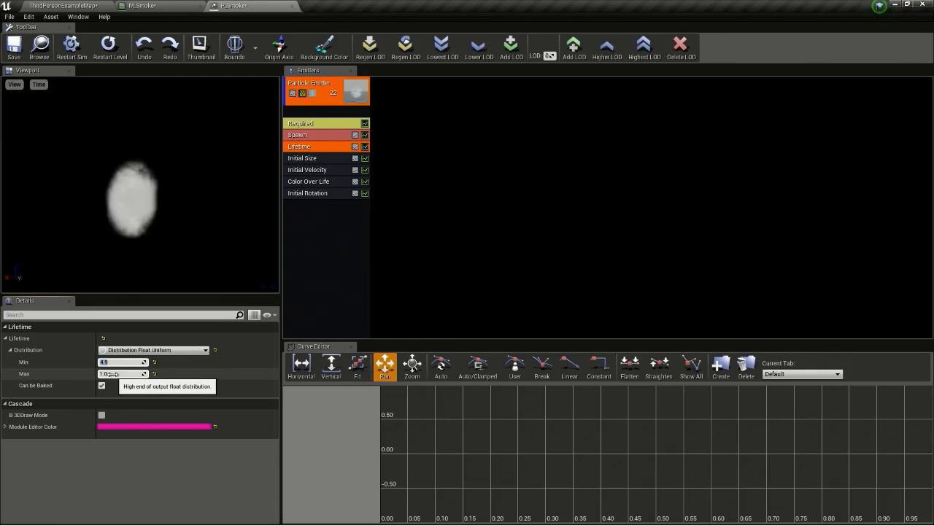
pyautogui.write('5')
pyautogui.press('Return')
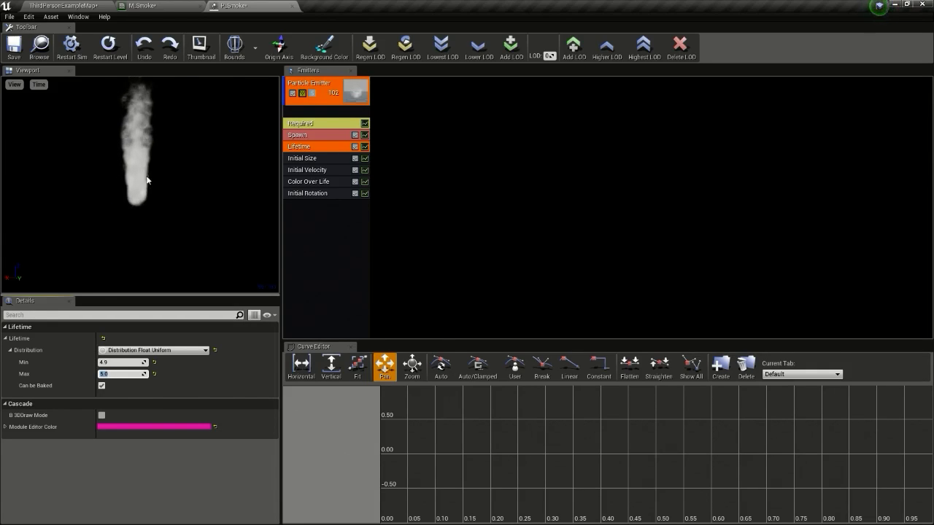
pyautogui.press('Return')
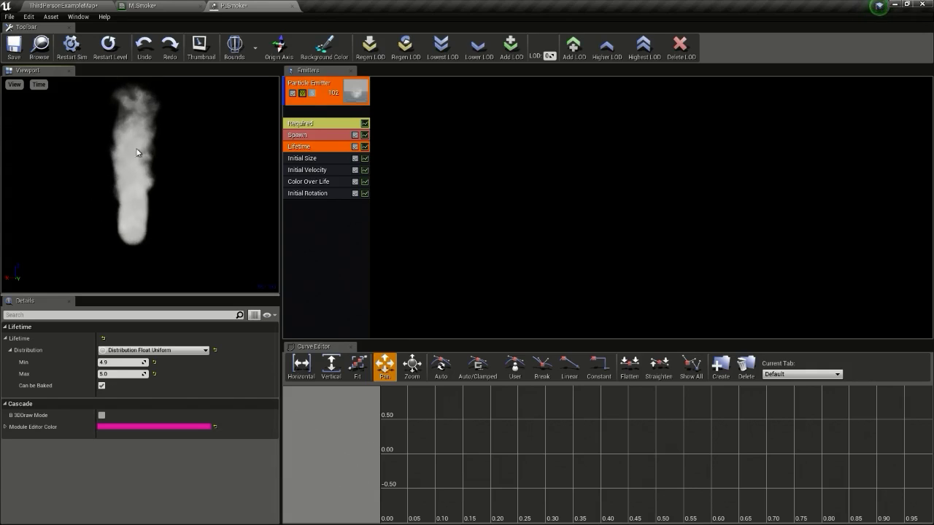
# Show only Color Over Life's alpha curve, drop its first key to 0 and bend it upward to fade in.
pyautogui.click(315, 182)
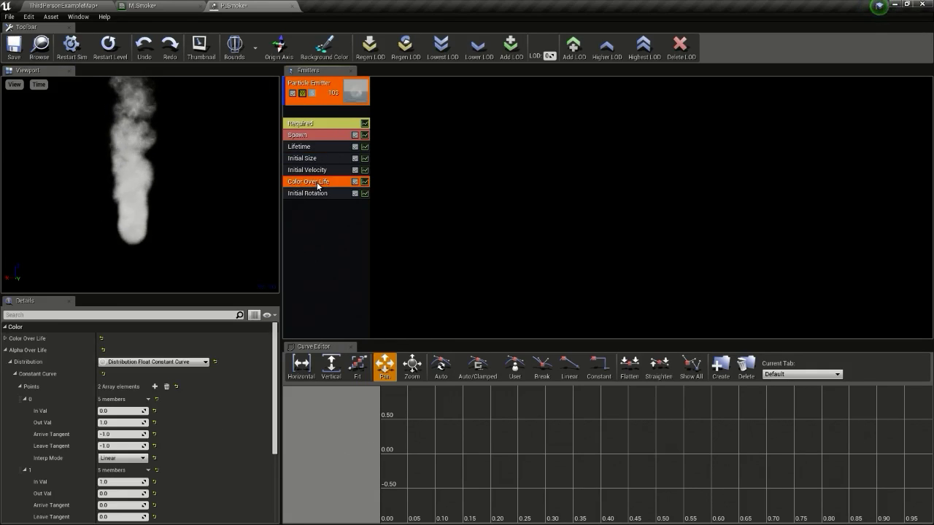
pyautogui.scroll(-3, 179, 365)
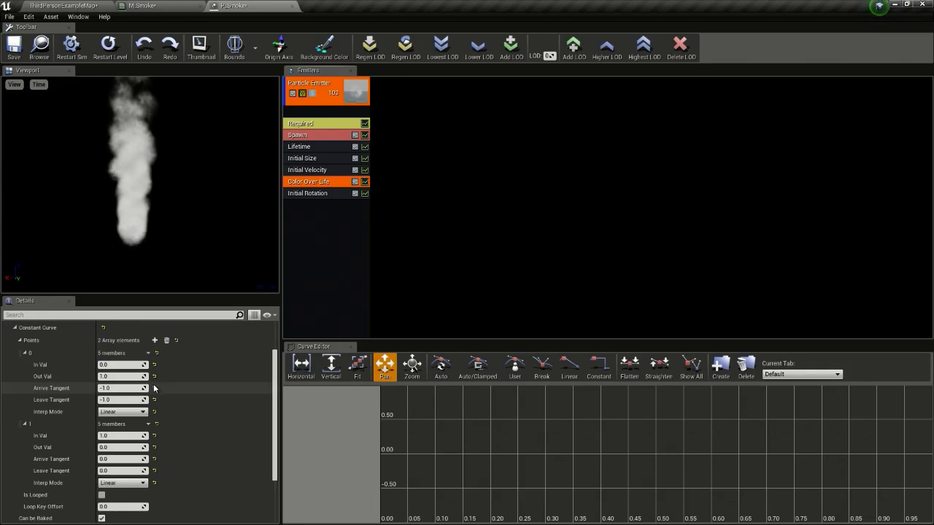
pyautogui.click(364, 181)
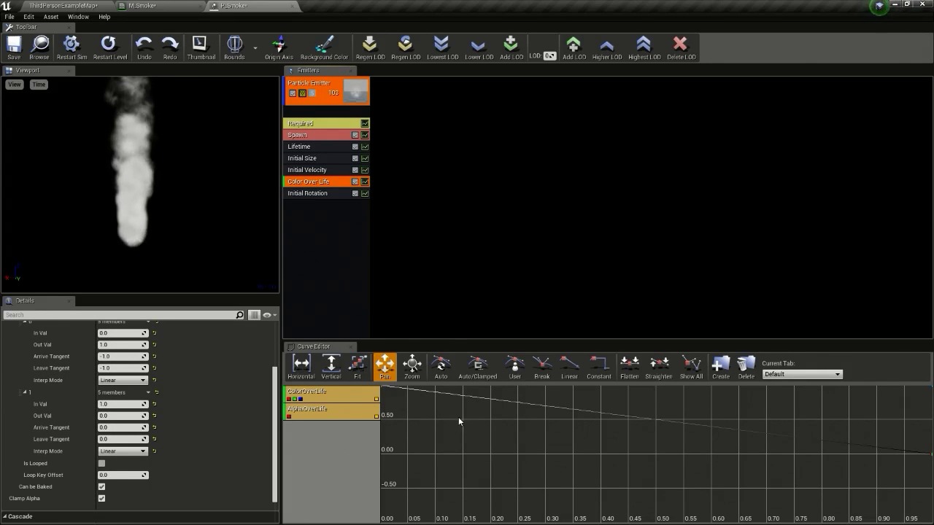
pyautogui.scroll(-1, 498, 428)
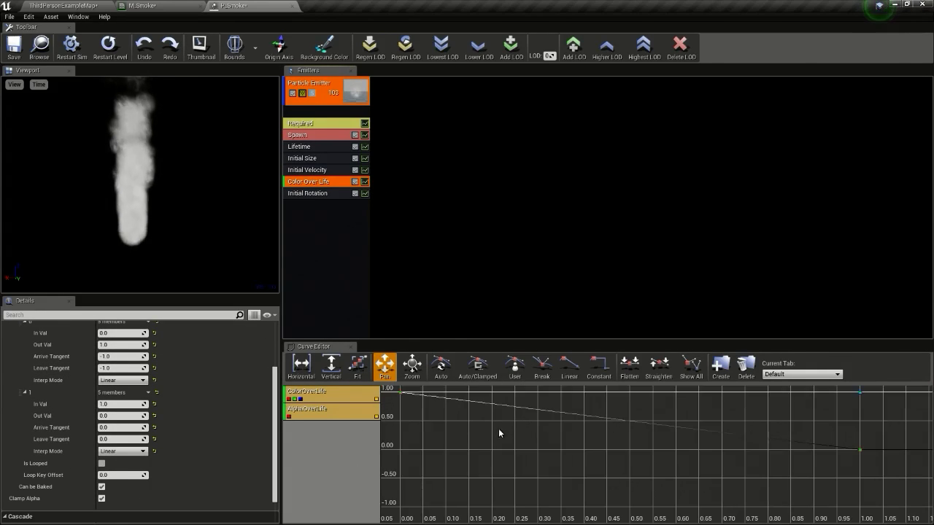
pyautogui.click(376, 400)
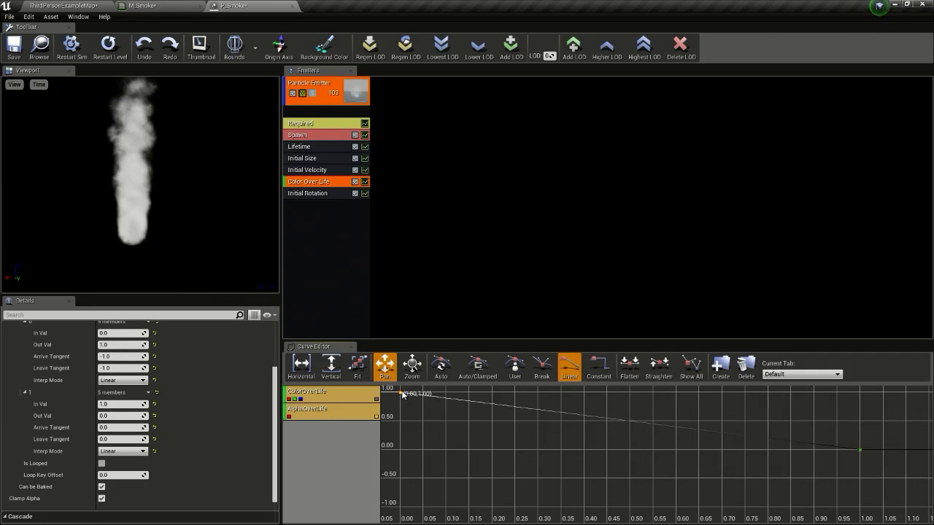
pyautogui.moveTo(402, 394); pyautogui.dragTo(401, 450)
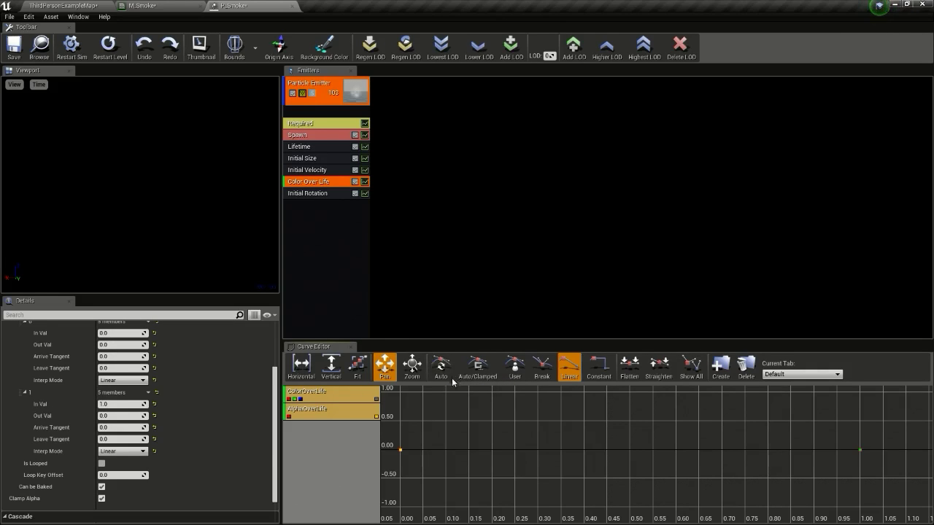
pyautogui.moveTo(415, 453); pyautogui.dragTo(424, 439)
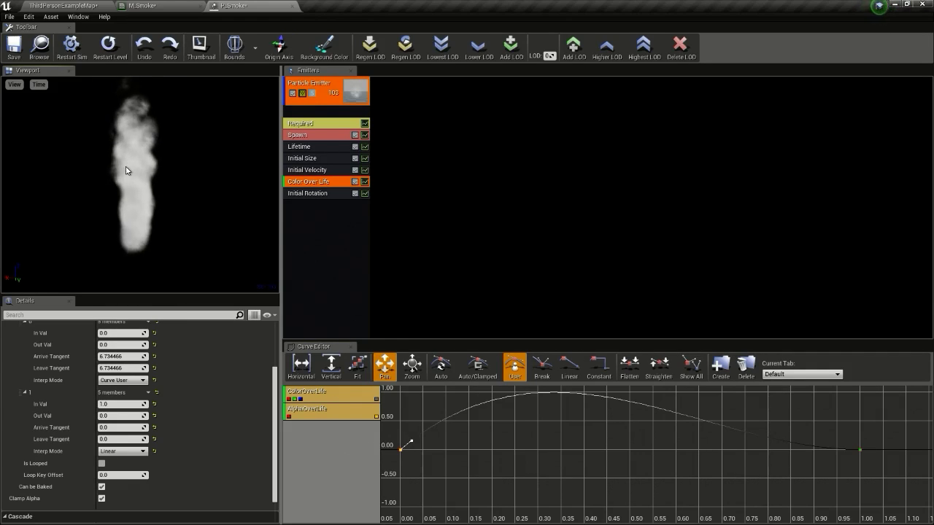
pyautogui.click(310, 227)
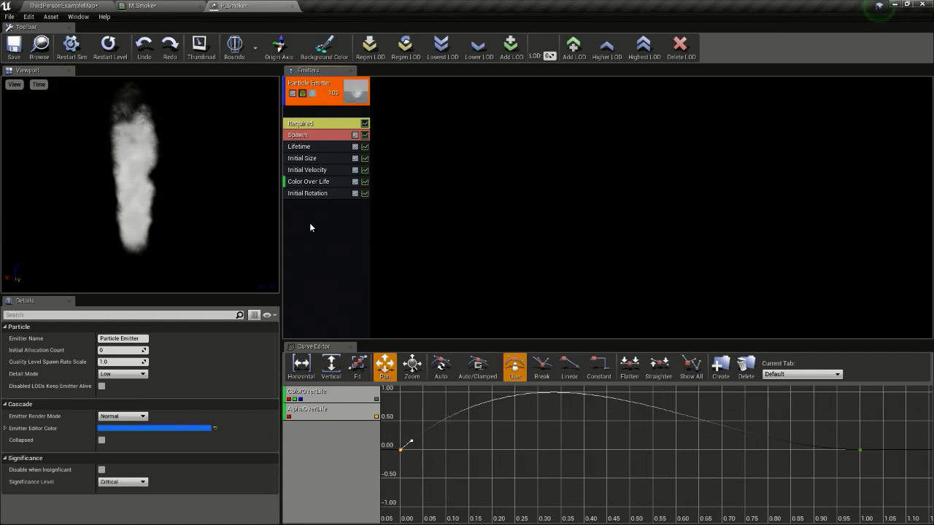
pyautogui.rightClick(310, 228)
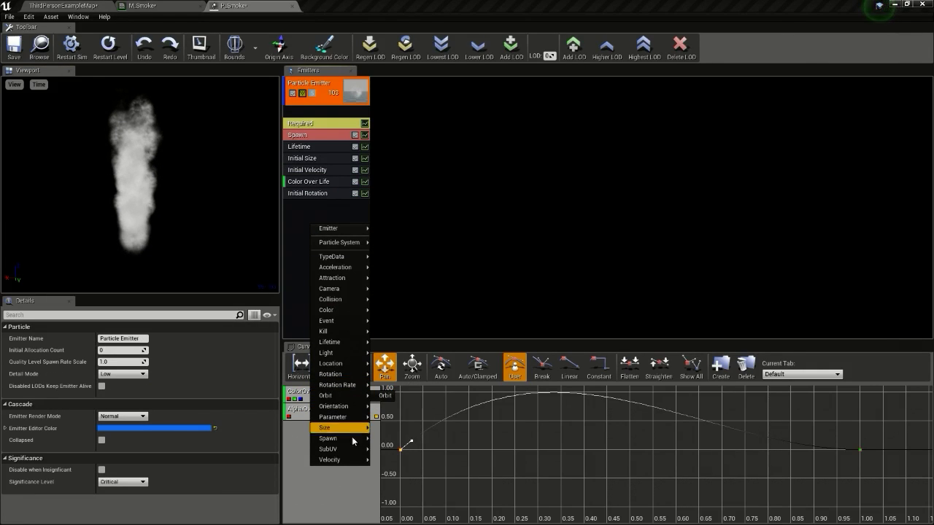
pyautogui.moveTo(338, 428)
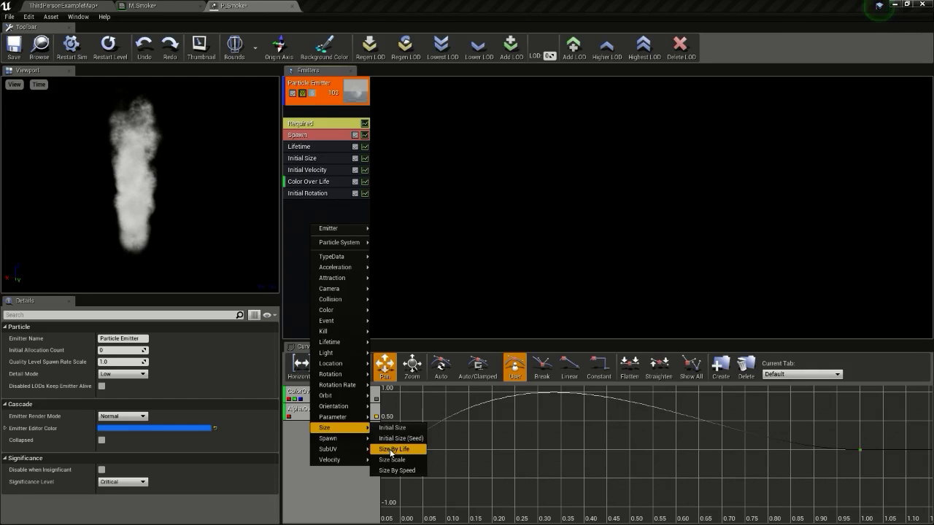
# Add a Size By Life module and fit the graph to its LifeMultiplier curve.
pyautogui.click(391, 453)
pyautogui.click(316, 208)
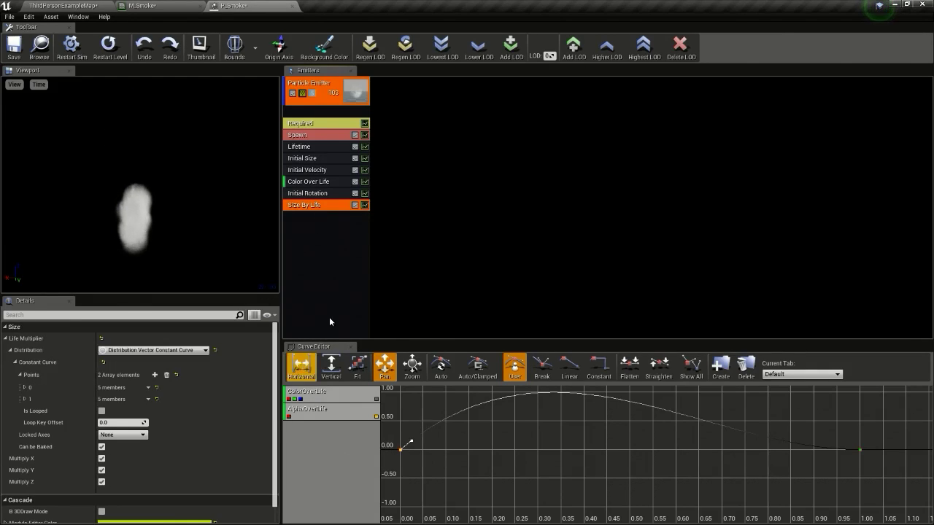
pyautogui.click(365, 206)
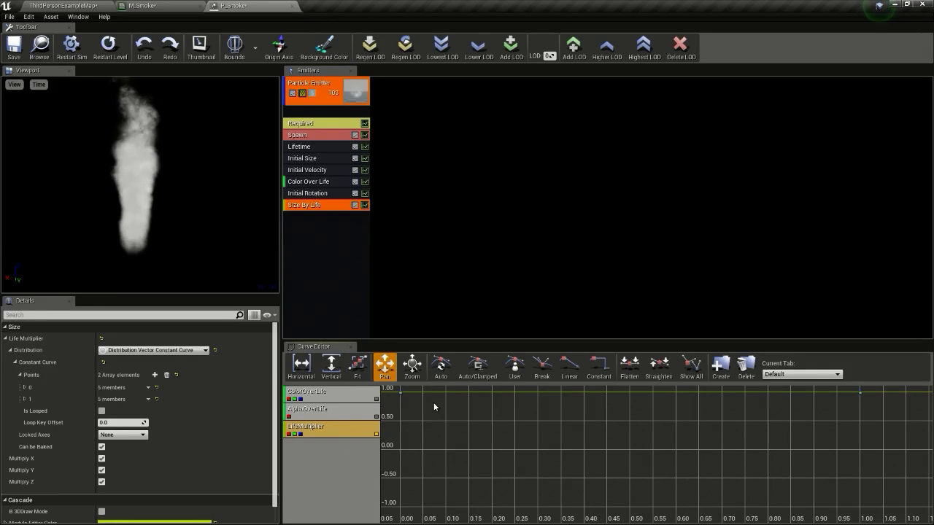
pyautogui.scroll(-1, 433, 406)
pyautogui.click(349, 431)
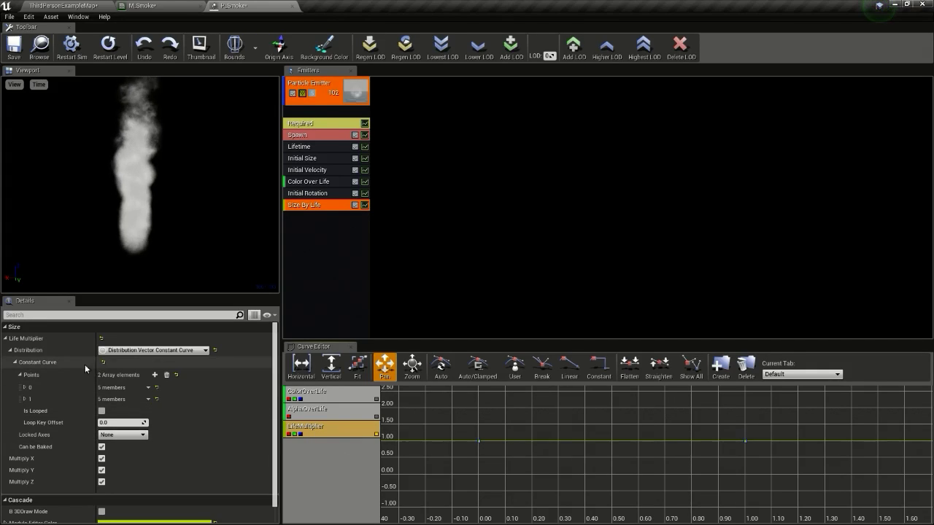
# Lock Size By Life axes to XYZ, use Auto interpolation, and steepen the curve's initial rise.
pyautogui.click(127, 435)
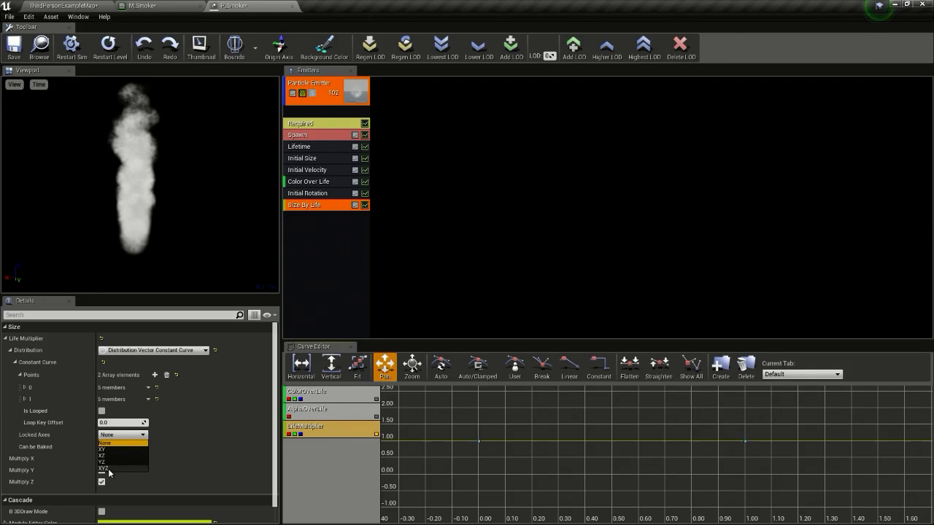
pyautogui.click(117, 468)
pyautogui.scroll(2, 477, 449)
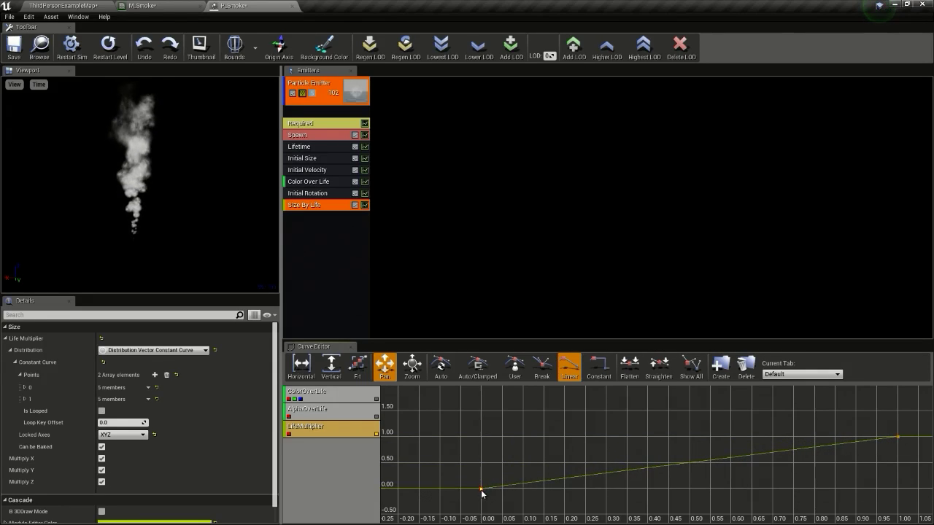
pyautogui.click(443, 369)
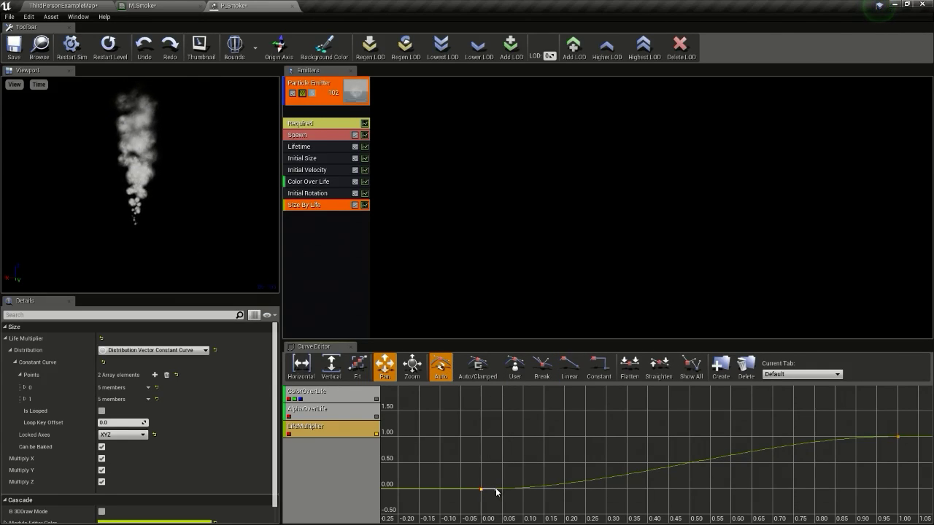
pyautogui.moveTo(496, 493); pyautogui.dragTo(497, 487)
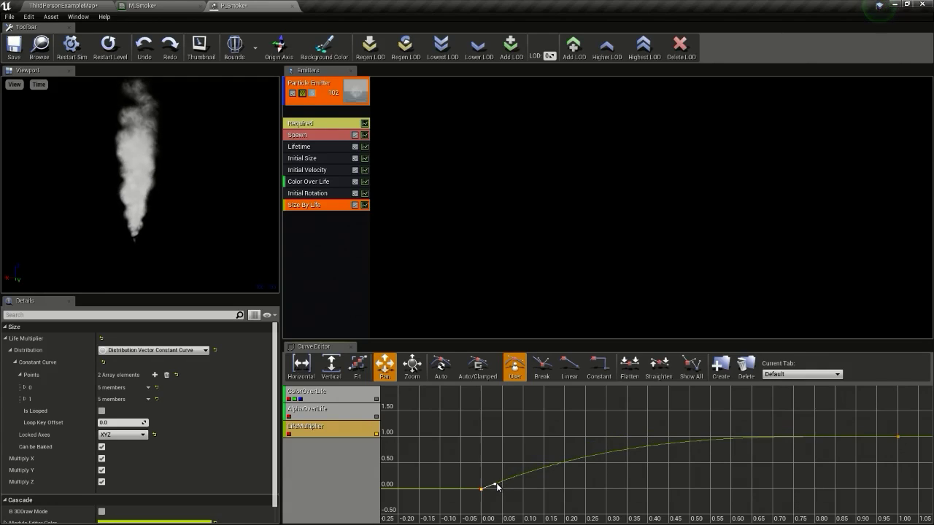
pyautogui.click(898, 439)
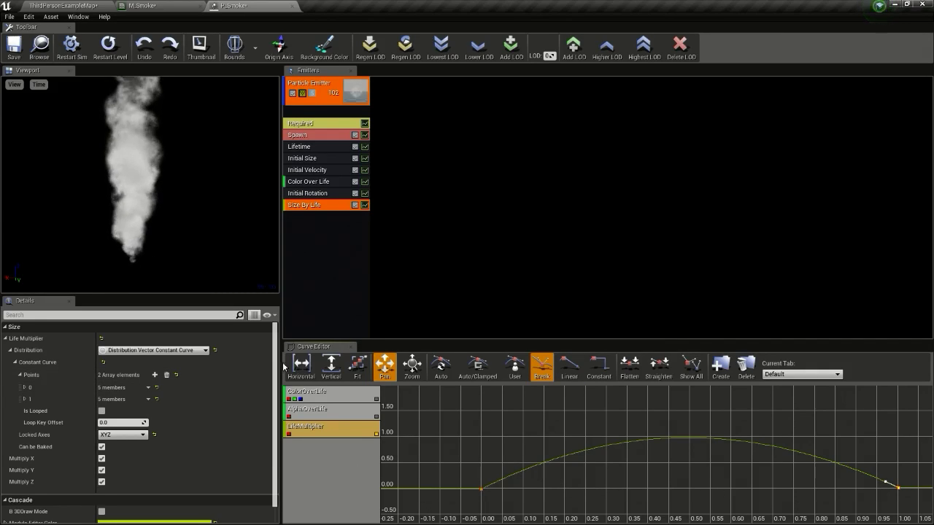
# Shape the LifeMultiplier curve: first key about 0.45, peak near 1.0, last key lowered.
pyautogui.moveTo(480, 489); pyautogui.dragTo(482, 464)
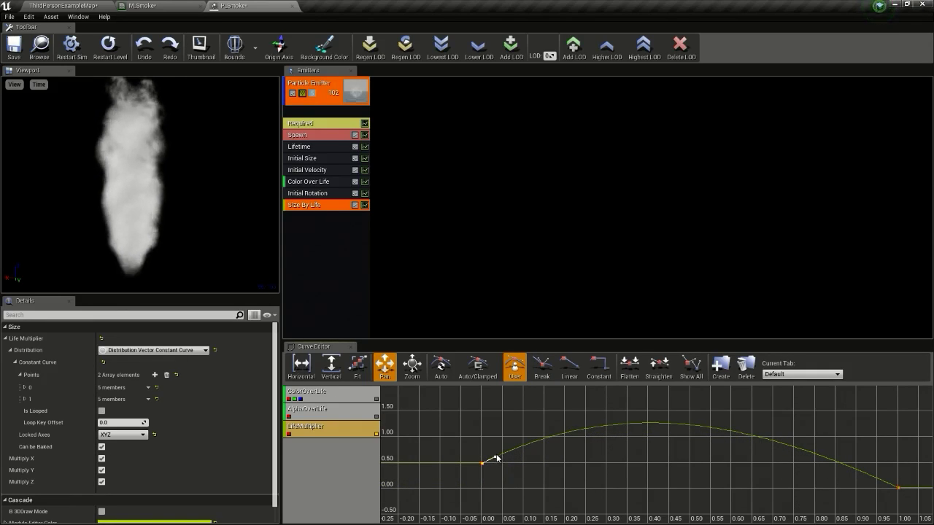
pyautogui.moveTo(497, 458); pyautogui.dragTo(498, 463)
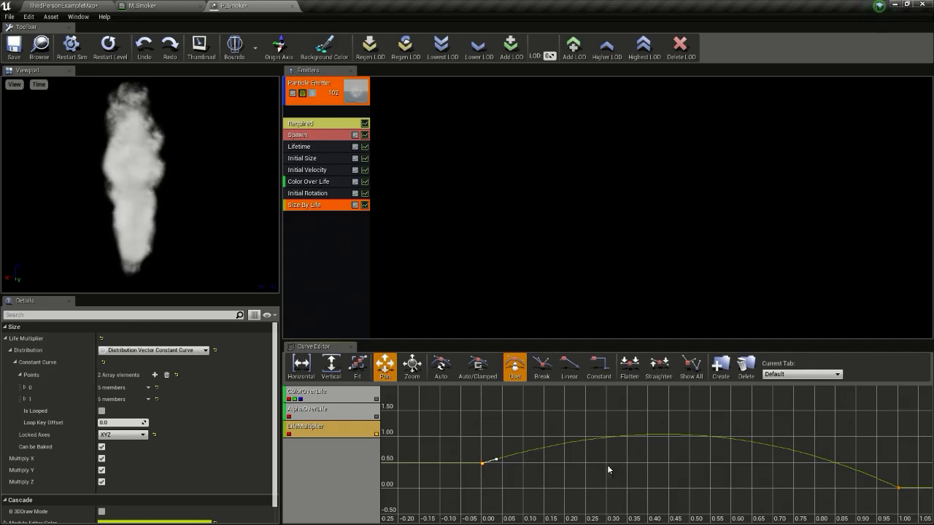
pyautogui.click(898, 488)
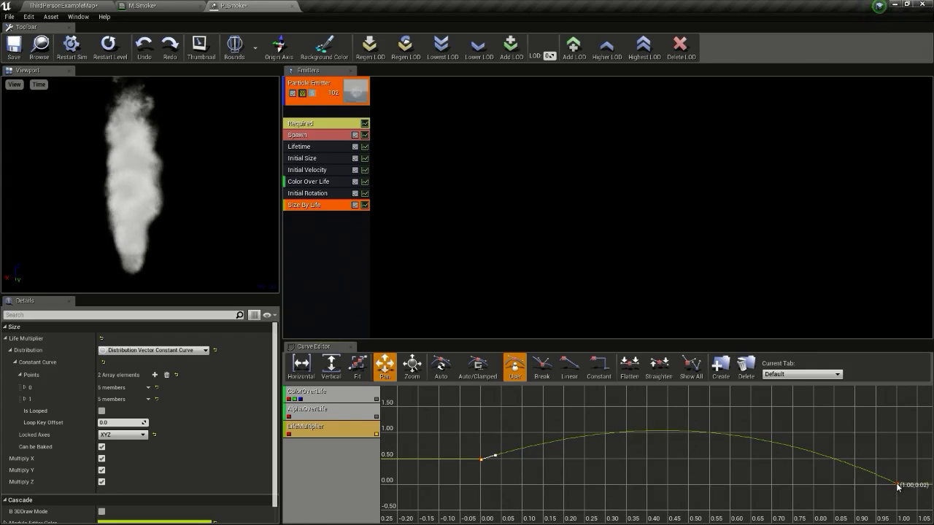
pyautogui.moveTo(898, 487); pyautogui.dragTo(897, 482)
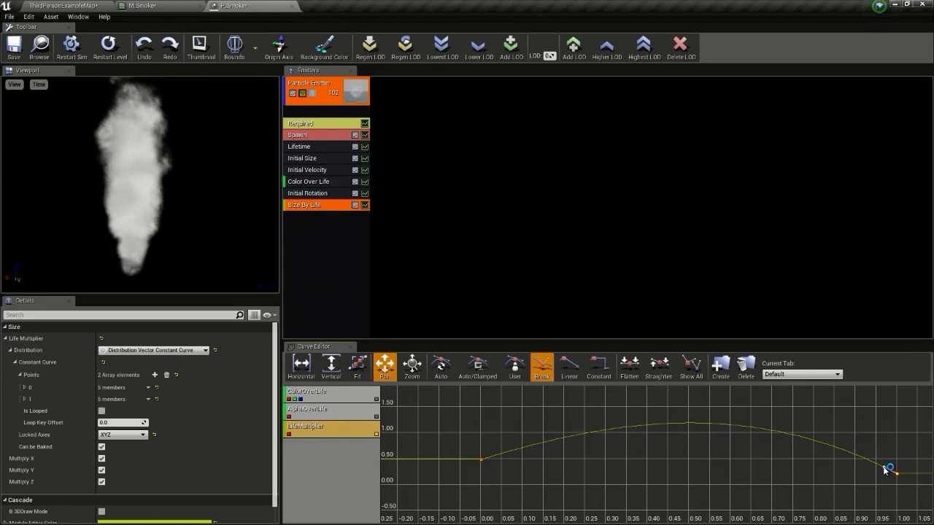
pyautogui.moveTo(885, 468); pyautogui.dragTo(880, 475)
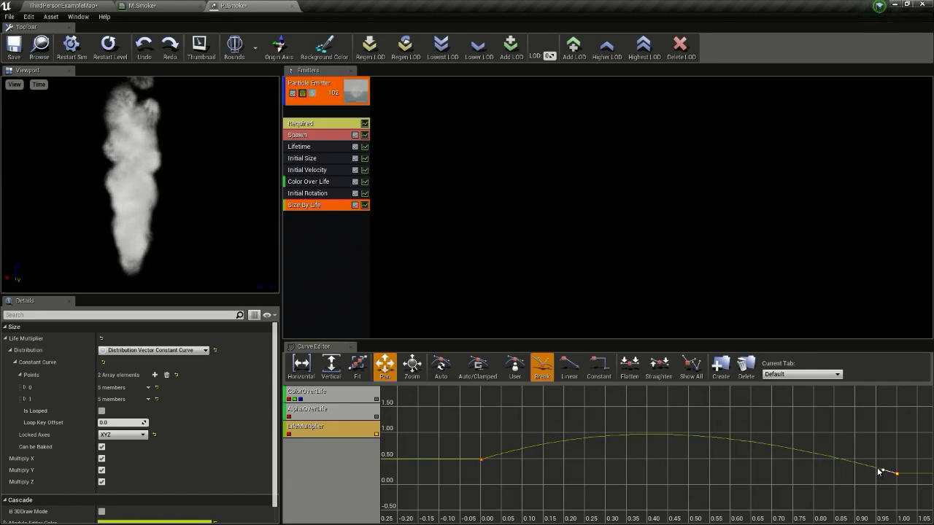
pyautogui.scroll(-1, 581, 446)
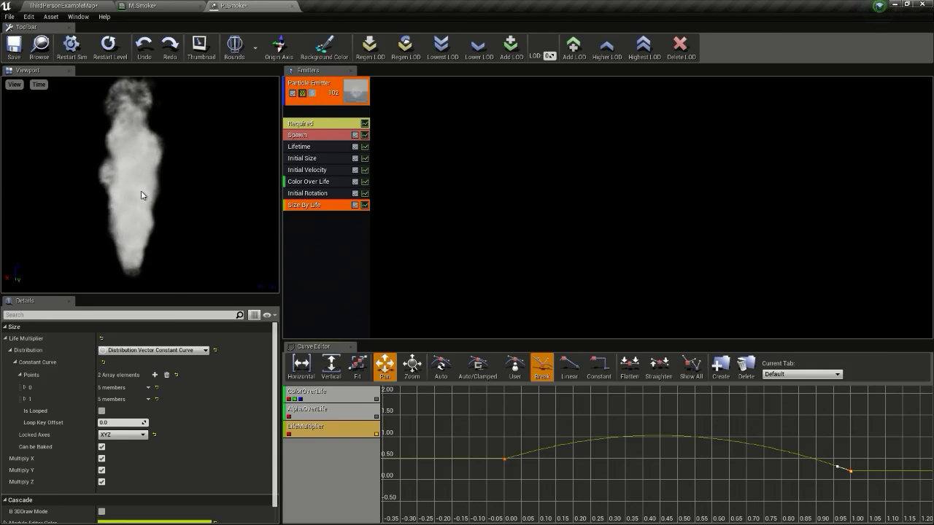
pyautogui.click(79, 5)
# Place a second P_Smoke emitter in the level and frame it in view.
pyautogui.scroll(-4, 420, 269)
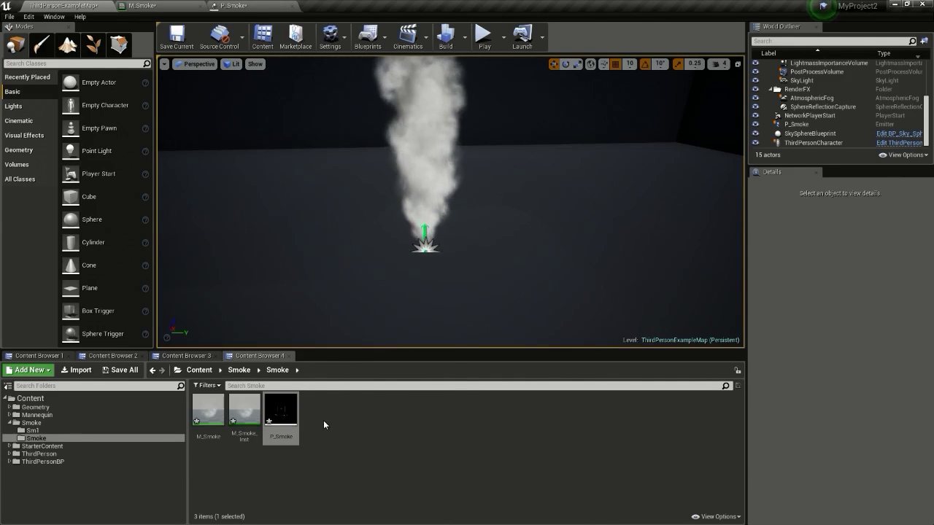
pyautogui.moveTo(355, 365)
pyautogui.mouseDown()
pyautogui.moveTo(555, 219)
pyautogui.moveTo(554, 209)
pyautogui.mouseUp()
pyautogui.press('f')
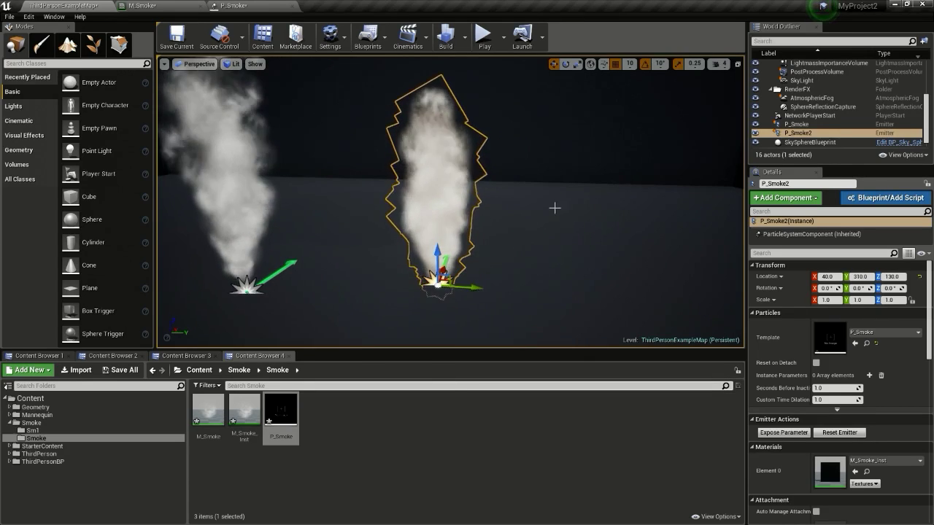
pyautogui.click(525, 260)
pyautogui.moveTo(526, 261); pyautogui.dragTo(525, 241)
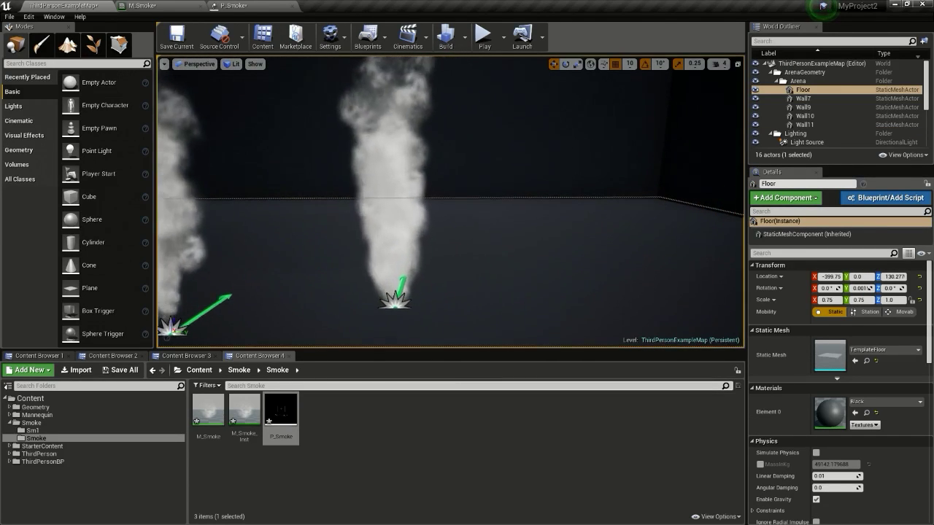
# In a floating M_Smoke_Inst editor, enable the Boost and Min overrides and drag Min to 0.03.
pyautogui.doubleClick(244, 410)
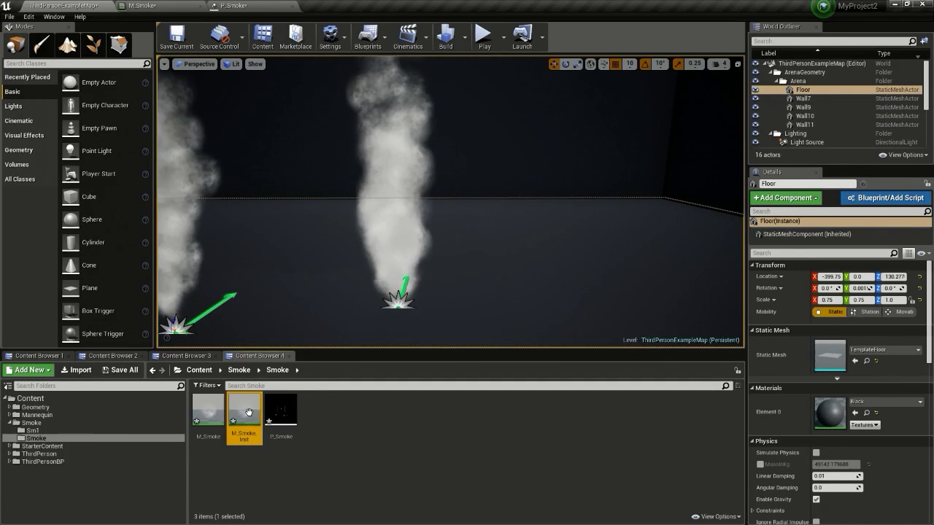
pyautogui.moveTo(343, 5); pyautogui.dragTo(626, 176)
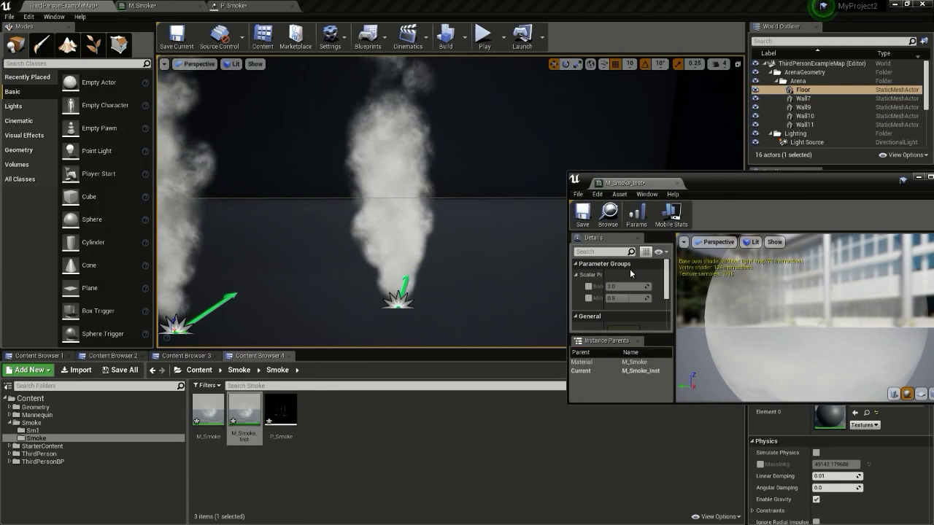
pyautogui.click(589, 287)
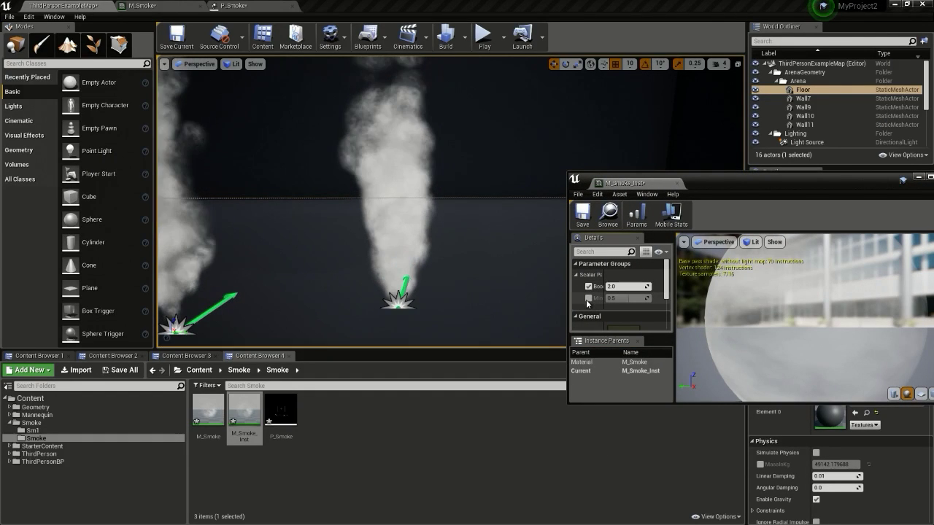
pyautogui.click(589, 298)
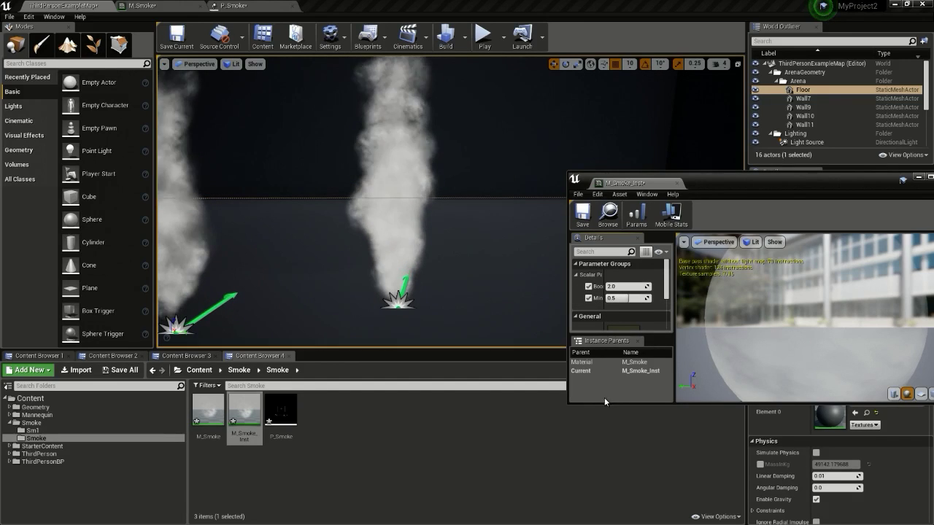
pyautogui.moveTo(603, 403); pyautogui.dragTo(593, 434)
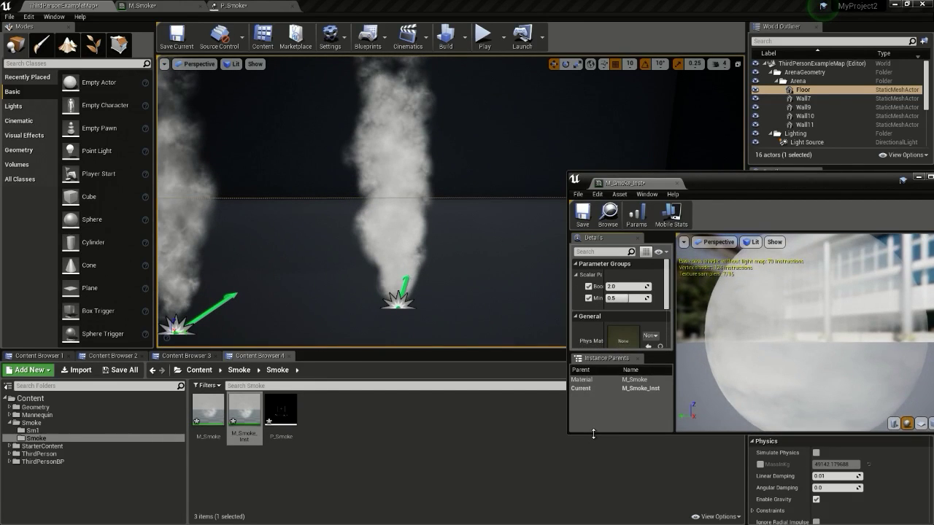
pyautogui.moveTo(626, 298); pyautogui.dragTo(605, 298)
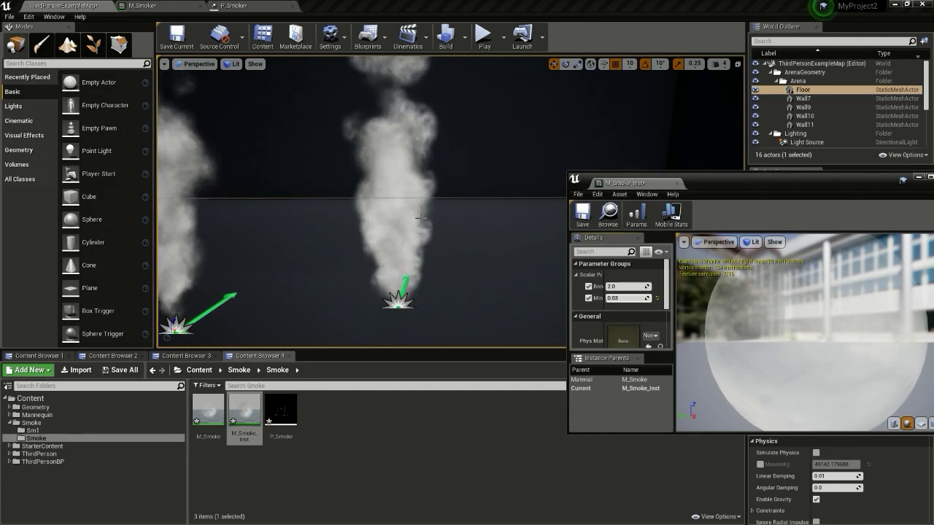
# Try Boost at 1.0, then set it back to 2.0 while comparing both plumes.
pyautogui.scroll(-2, 420, 217)
pyautogui.moveTo(437, 220); pyautogui.dragTo(416, 208, button='right')
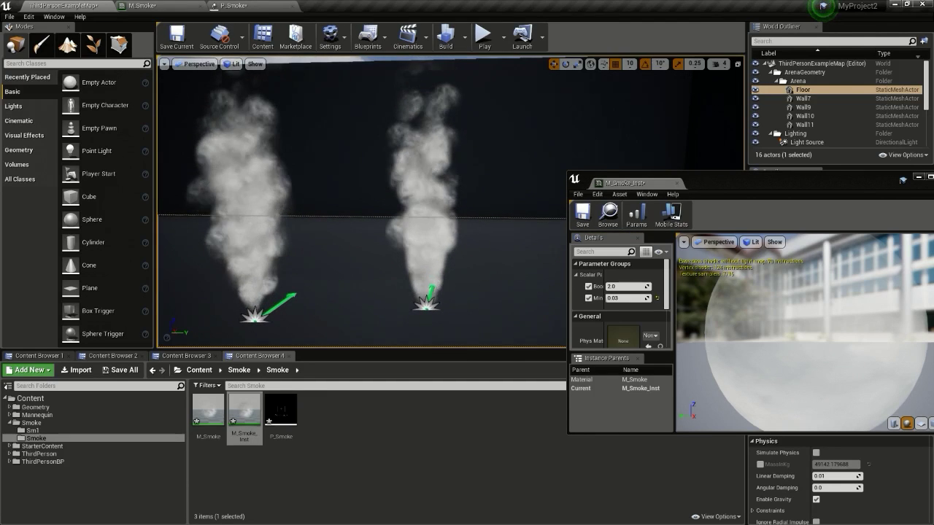
pyautogui.click(618, 286)
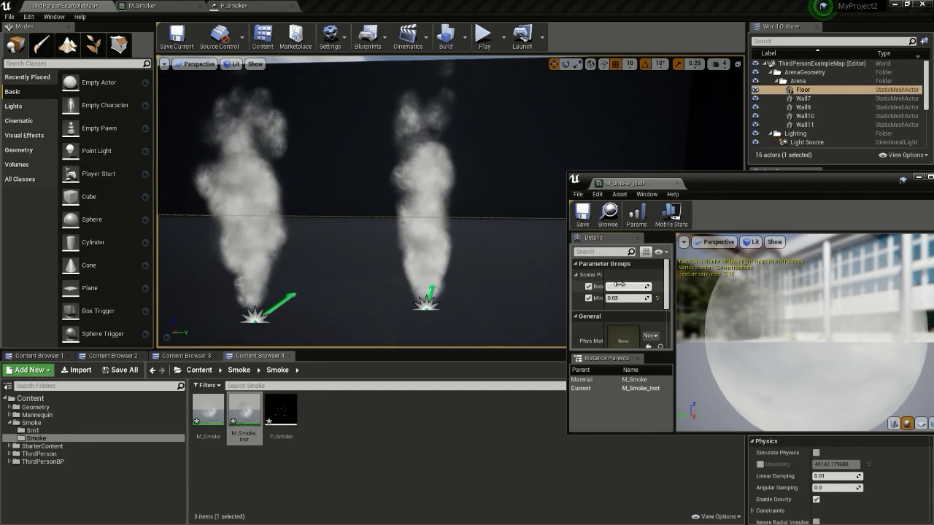
pyautogui.write('1')
pyautogui.press('Return')
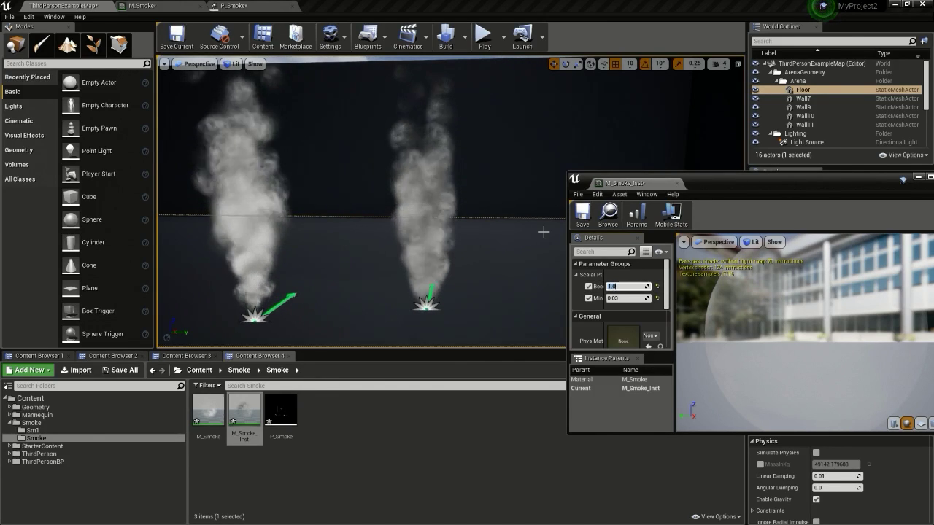
pyautogui.write('2')
pyautogui.press('Return')
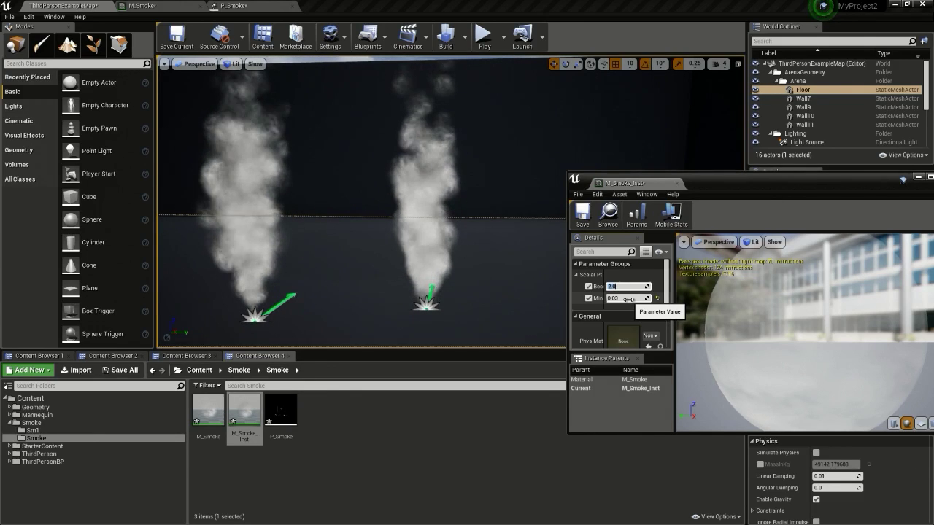
pyautogui.moveTo(499, 217)
pyautogui.mouseDown(button='right')
pyautogui.moveTo(474, 208)
pyautogui.moveTo(495, 219)
pyautogui.mouseUp(button='right')
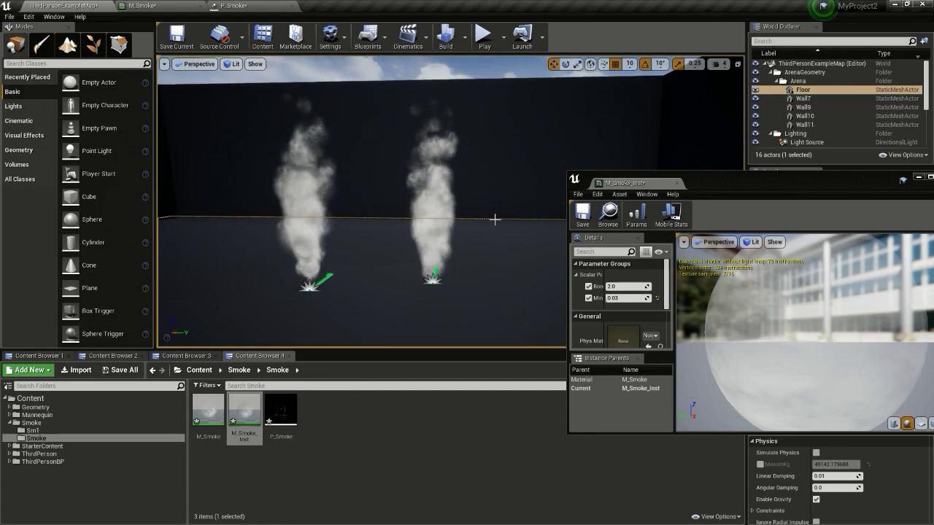
pyautogui.scroll(-3, 495, 219)
pyautogui.scroll(2, 489, 220)
pyautogui.scroll(1, 488, 220)
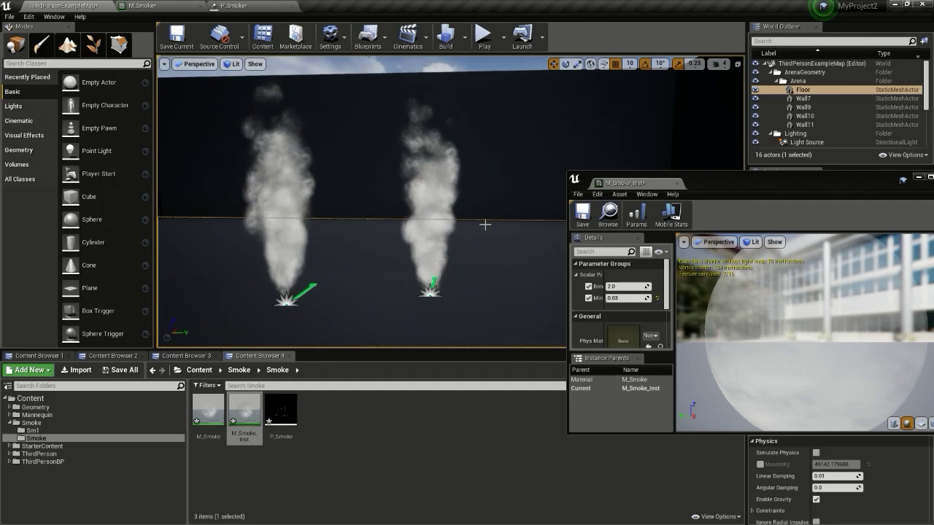
pyautogui.click(234, 5)
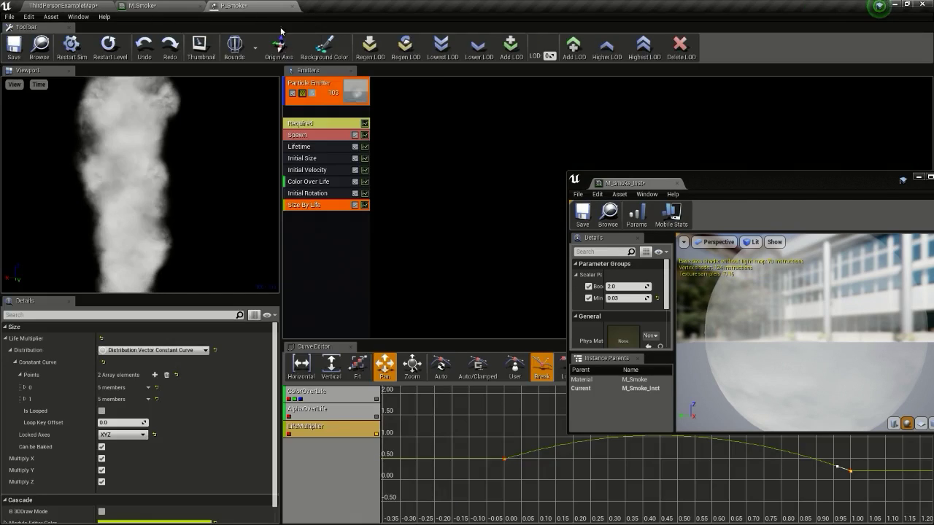
# Set the P_Smoke Spawn module's Rate Constant from 20 to 50, then go back to the level.
pyautogui.click(310, 140)
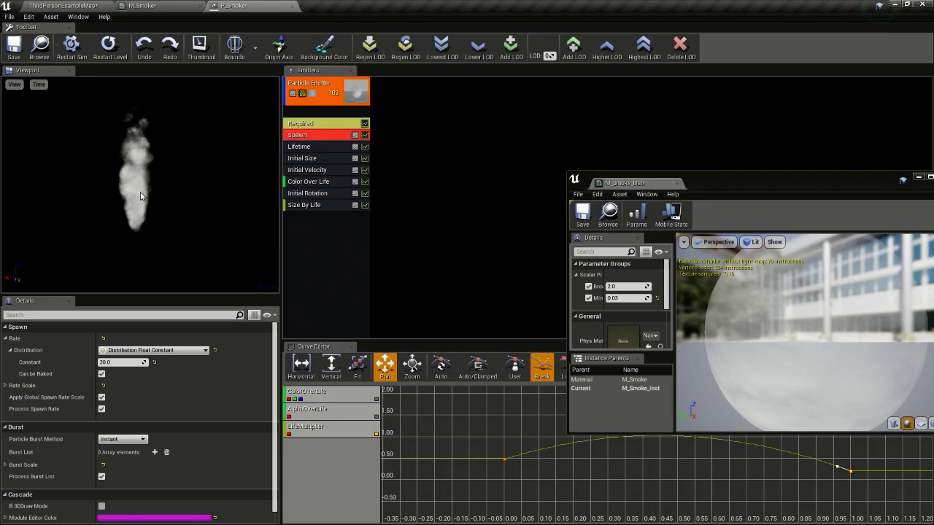
pyautogui.scroll(5, 140, 192)
pyautogui.scroll(-4, 139, 205)
pyautogui.write('50')
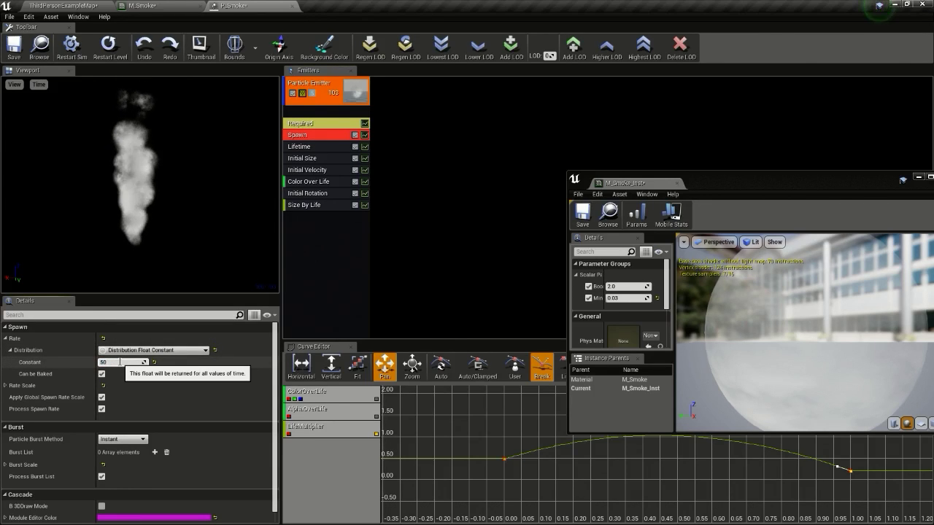
pyautogui.press('Return')
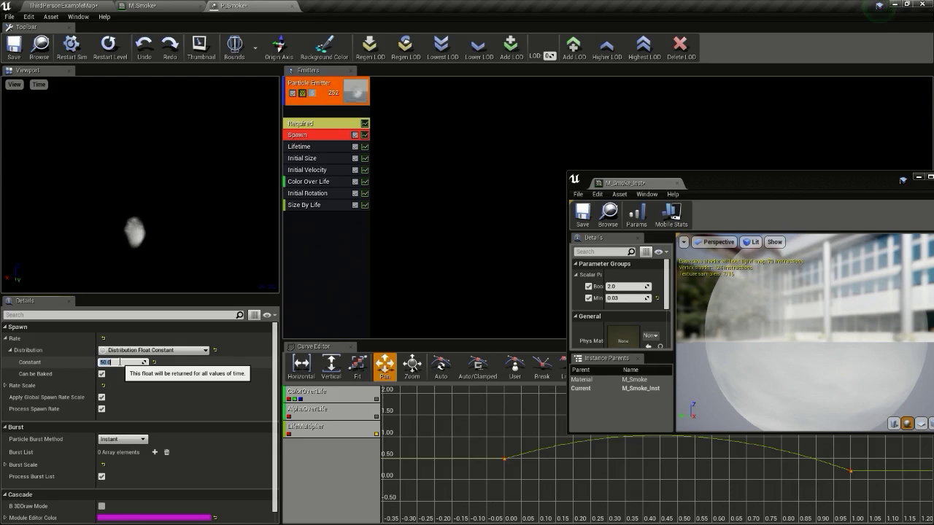
pyautogui.click(73, 5)
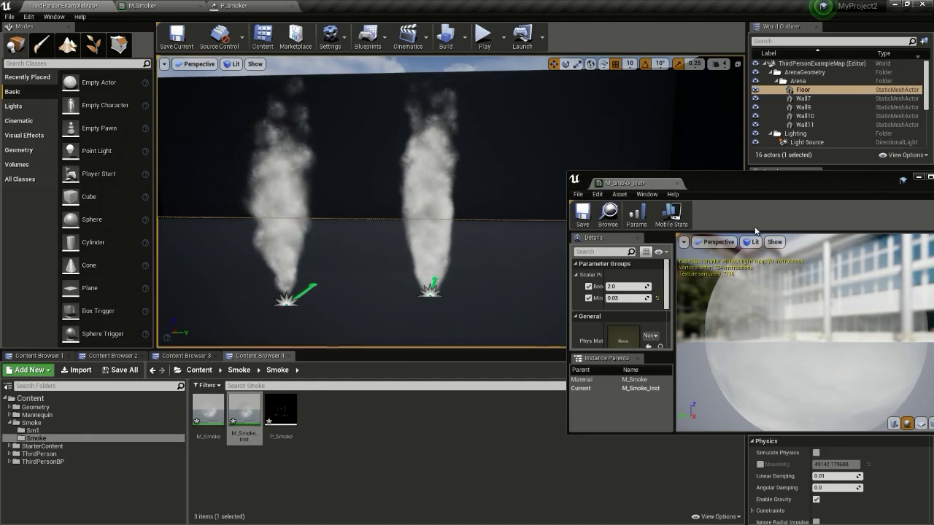
# Enter 0.4 as M_Smoke_Inst's Min value.
pyautogui.click(572, 272)
pyautogui.press('BackSpace')
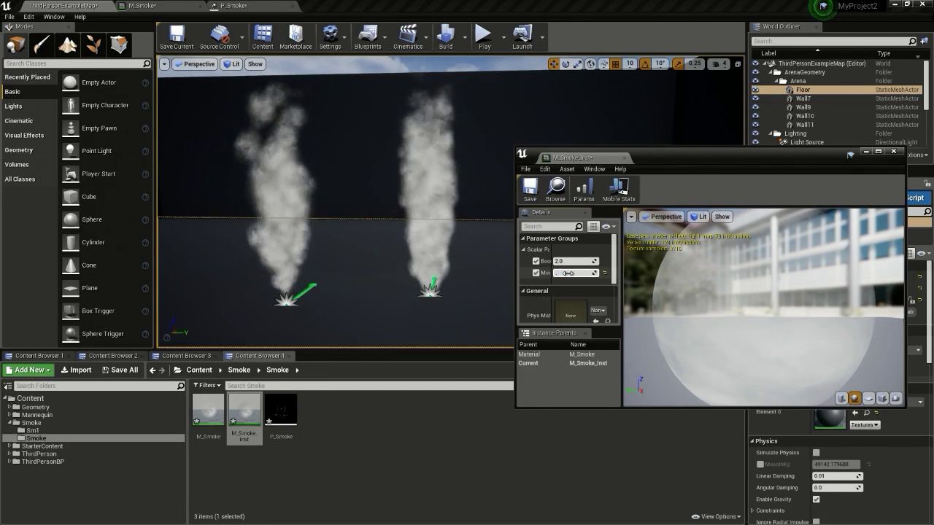
pyautogui.write('0.4')
pyautogui.press('Return')
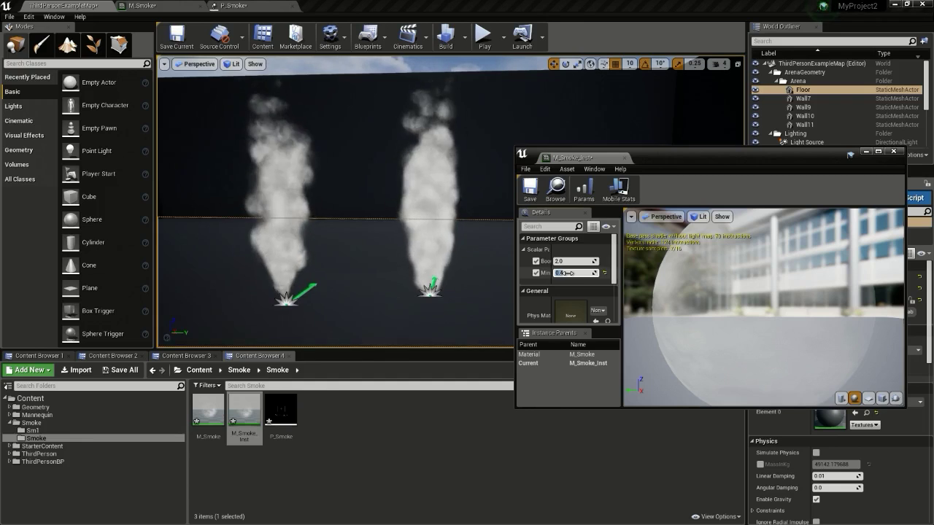
pyautogui.scroll(3, 419, 238)
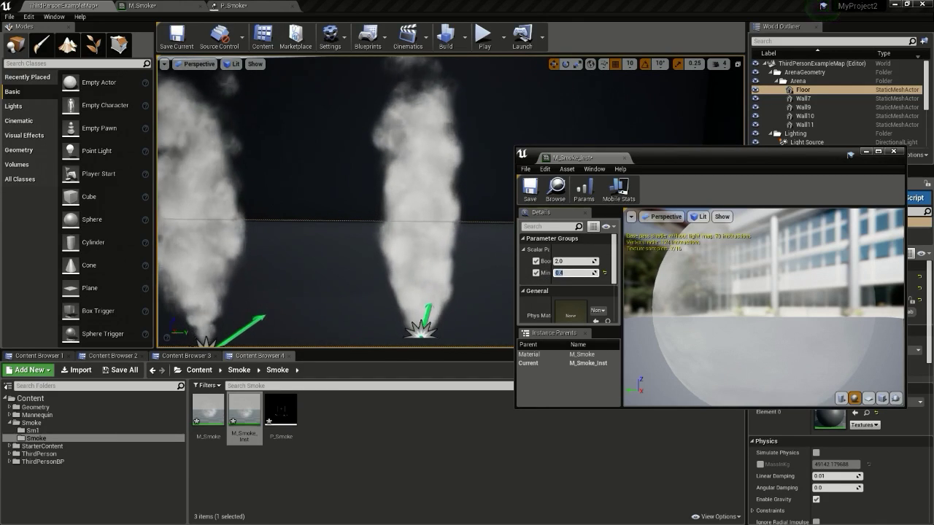
pyautogui.click(202, 340)
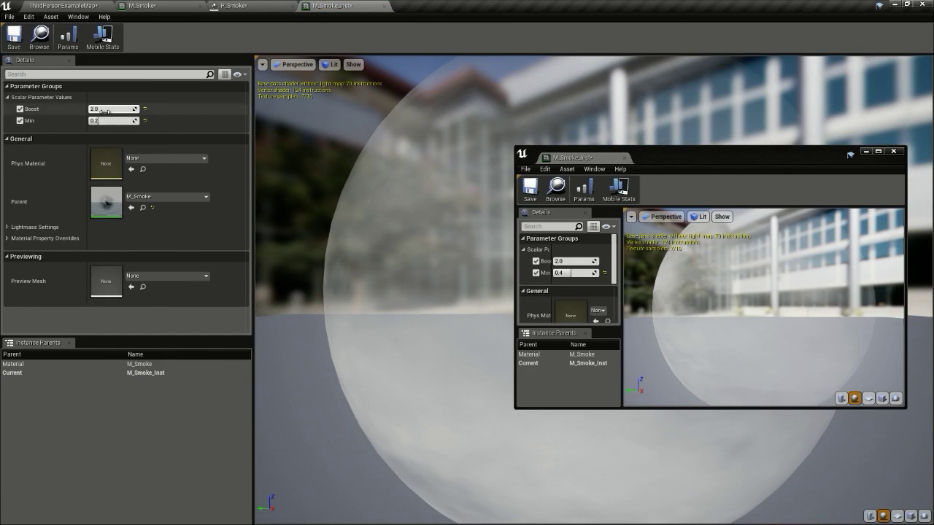
pyautogui.click(62, 6)
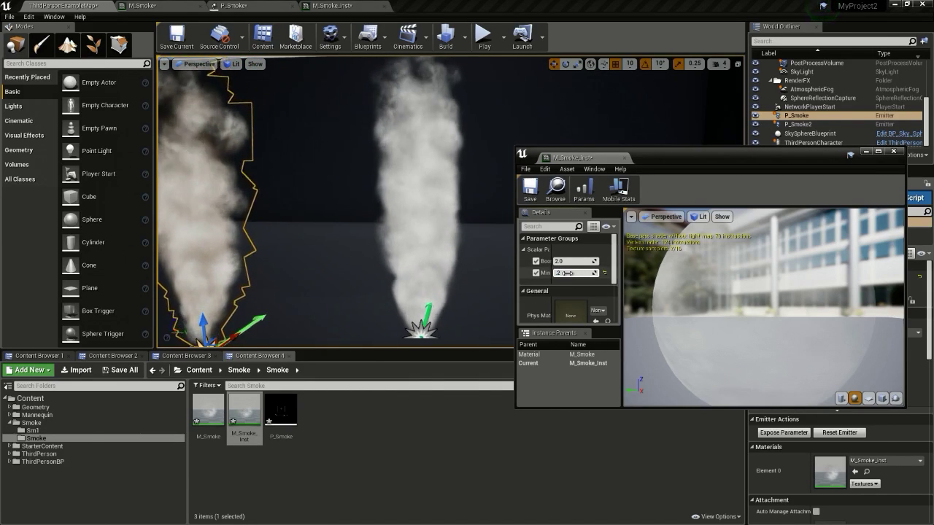
# Drag Min down to 0.2 and check the brighter smoke columns in the level.
pyautogui.moveTo(566, 273); pyautogui.dragTo(554, 273)
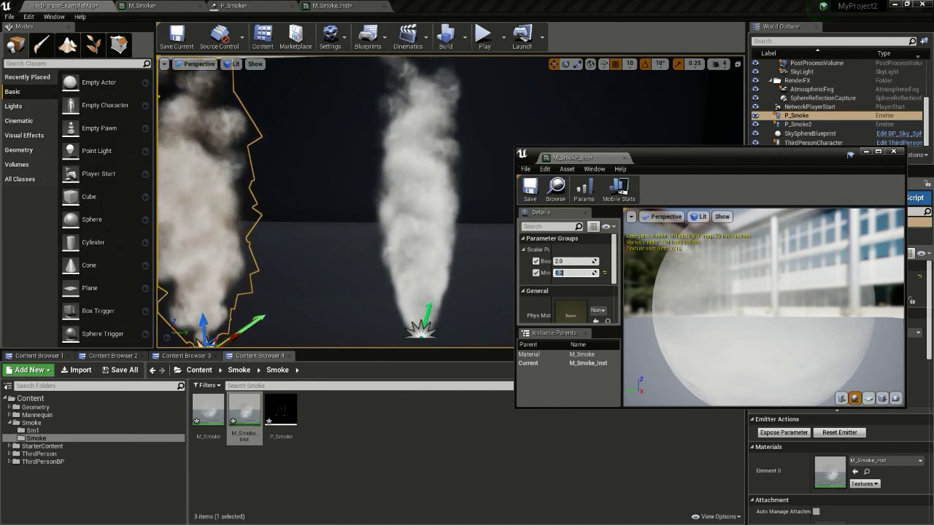
pyautogui.click(332, 221)
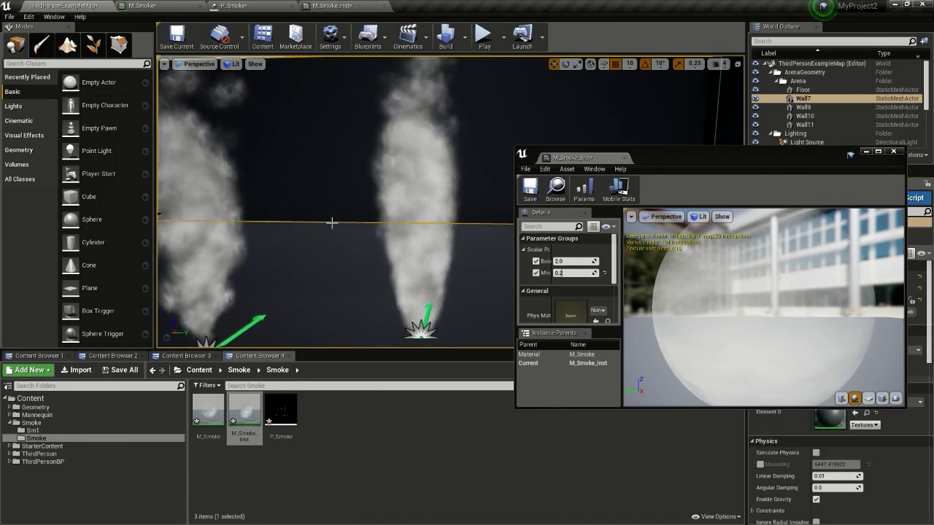
pyautogui.click(442, 267)
pyautogui.moveTo(382, 229); pyautogui.dragTo(394, 190)
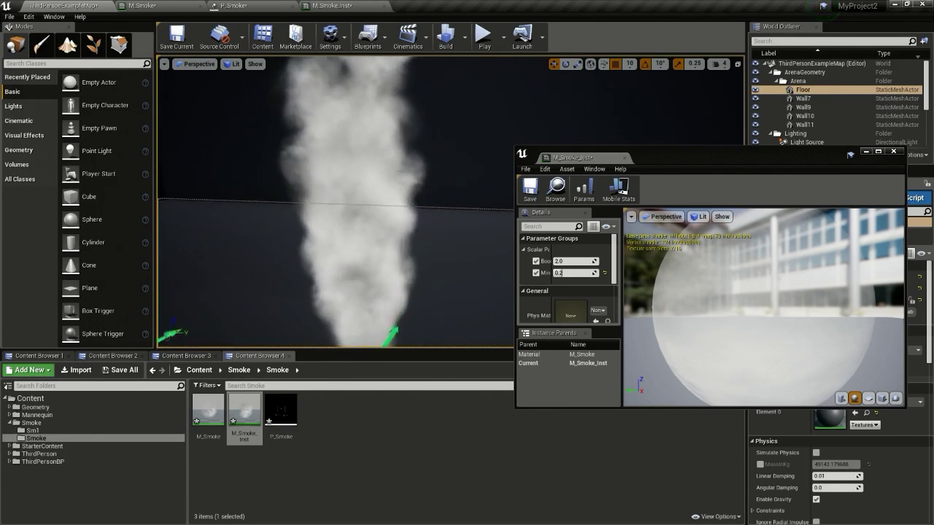
pyautogui.moveTo(382, 229); pyautogui.dragTo(386, 212)
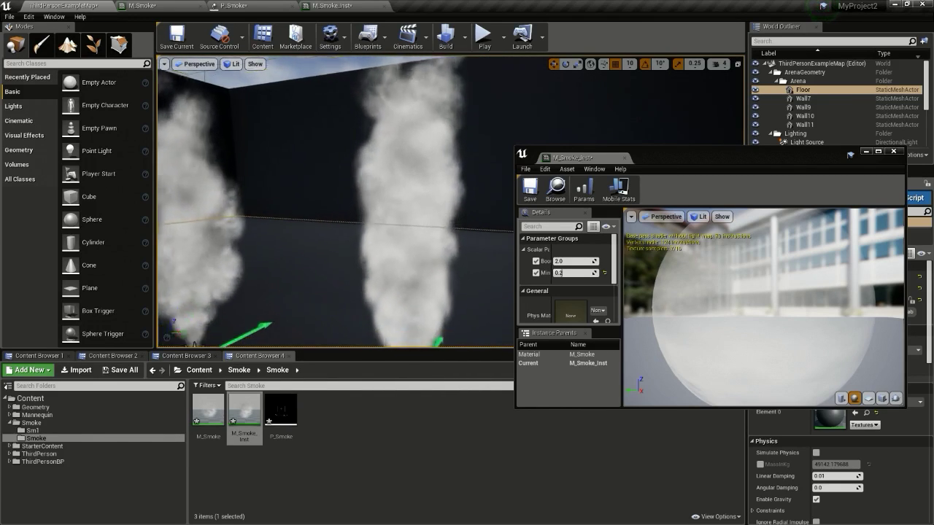
pyautogui.moveTo(382, 229); pyautogui.dragTo(382, 270)
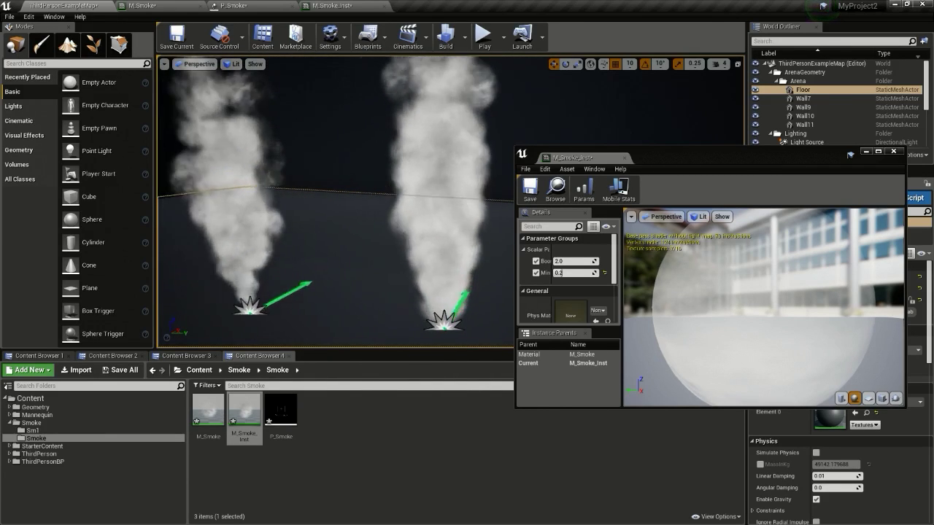
pyautogui.moveTo(383, 229); pyautogui.dragTo(382, 190)
pyautogui.moveTo(383, 229); pyautogui.dragTo(382, 270)
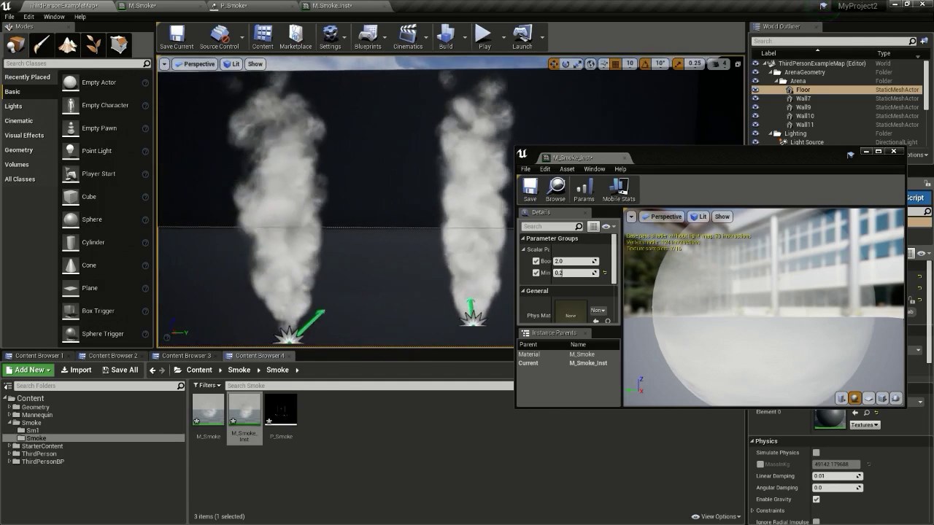